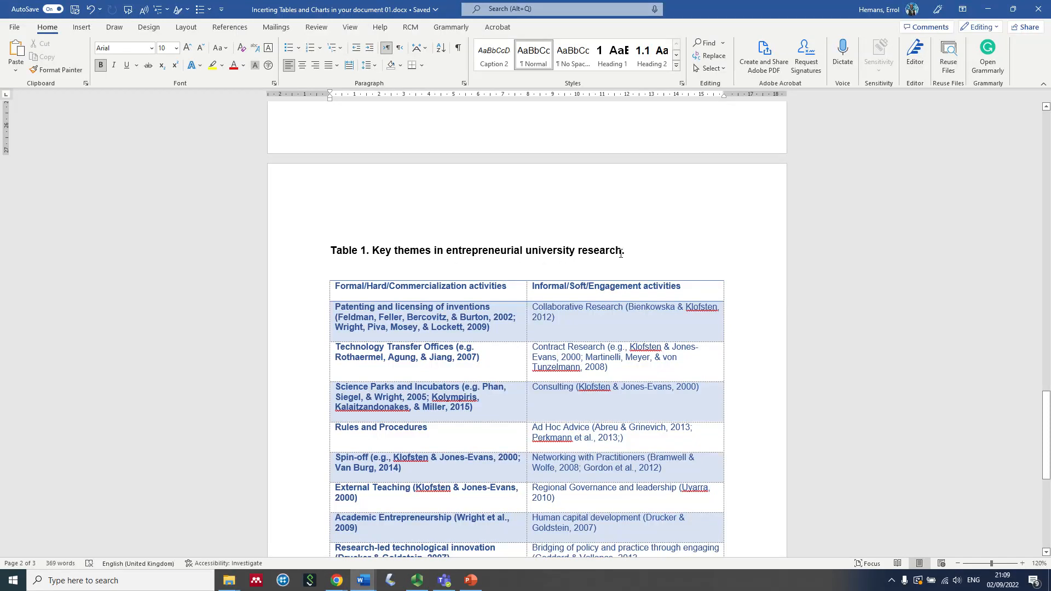
Delete the full stop at the end of the Table 1 caption "Key themes in entrepreneurial university research"
{"action": "key", "text": "BackSpace"}
{"action": "key", "text": "BackSpace"}
{"action": "scroll", "coordinate": [625, 323], "scroll_direction": "down", "scroll_amount": 5}
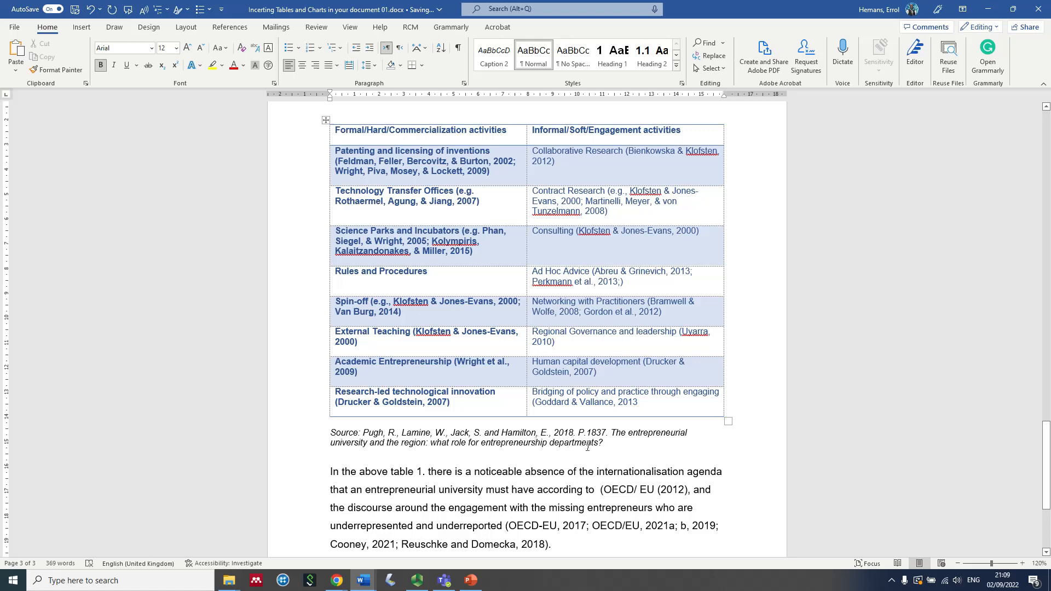
{"action": "scroll", "coordinate": [382, 464], "scroll_direction": "down", "scroll_amount": 1}
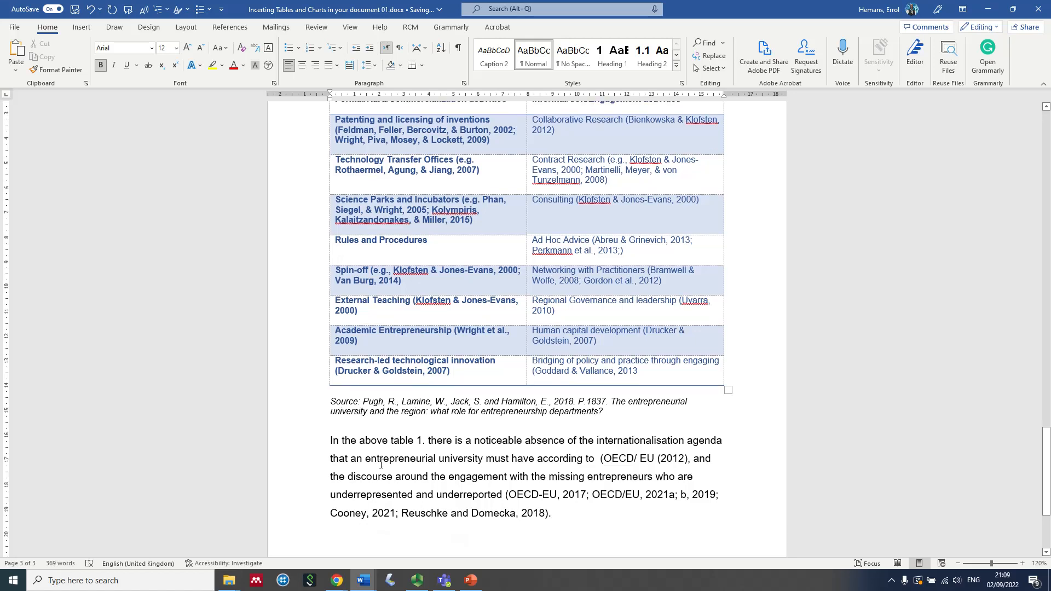
{"action": "scroll", "coordinate": [363, 453], "scroll_direction": "down", "scroll_amount": 1}
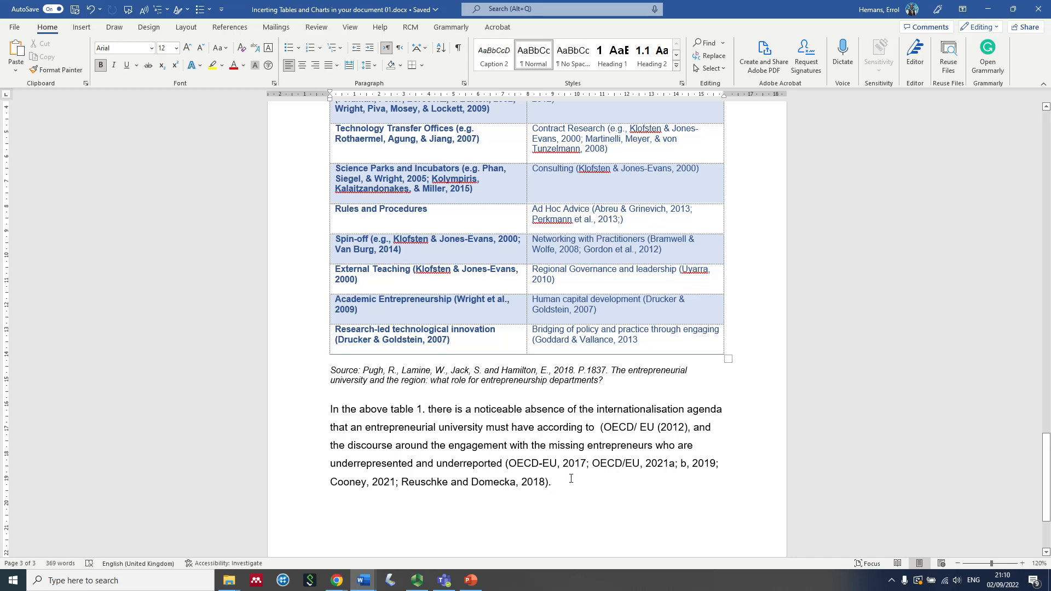
{"action": "left_click", "coordinate": [565, 481]}
{"action": "left_click_drag", "start_coordinate": [565, 482], "coordinate": [340, 180]}
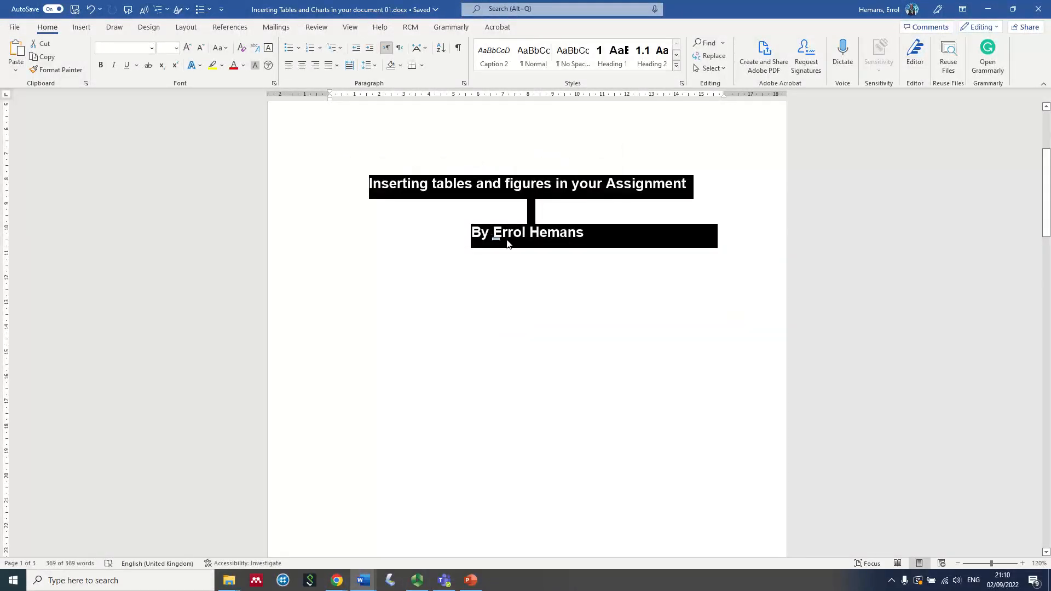
{"action": "scroll", "coordinate": [507, 239], "scroll_direction": "down", "scroll_amount": 1}
{"action": "scroll", "coordinate": [507, 239], "scroll_direction": "down", "scroll_amount": 10}
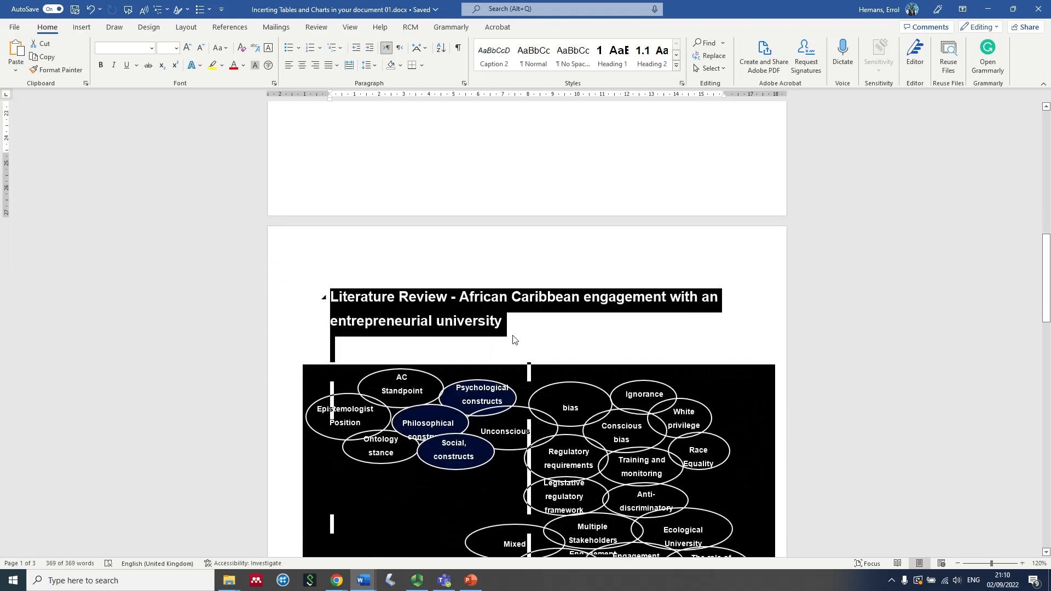
{"action": "left_click", "coordinate": [542, 330]}
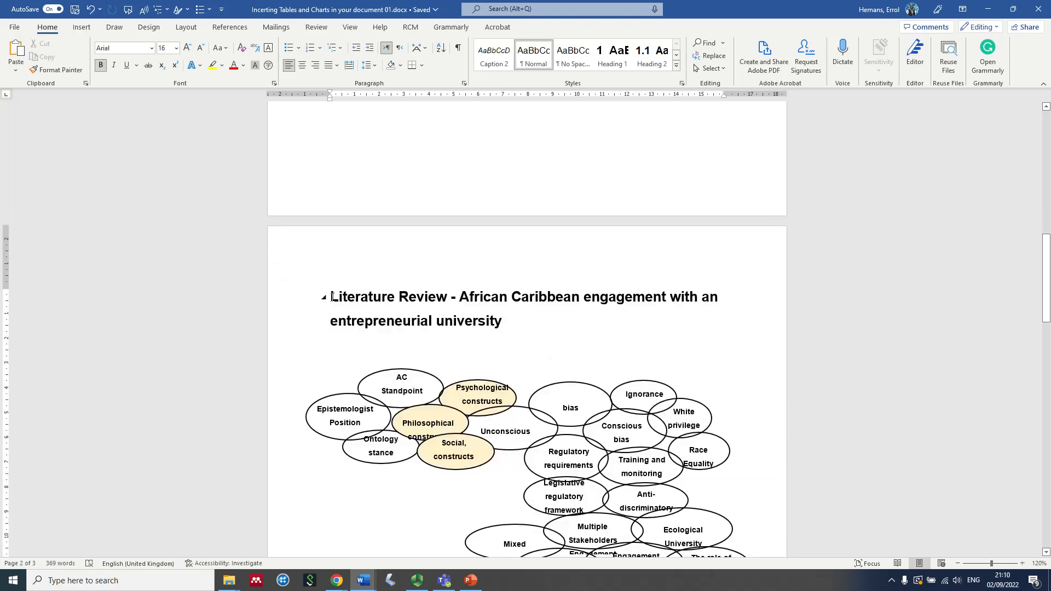
Select everything from the Literature Review heading to the end of the closing paragraph and check the selection's word count statistics
{"action": "left_click_drag", "start_coordinate": [333, 297], "coordinate": [558, 381]}
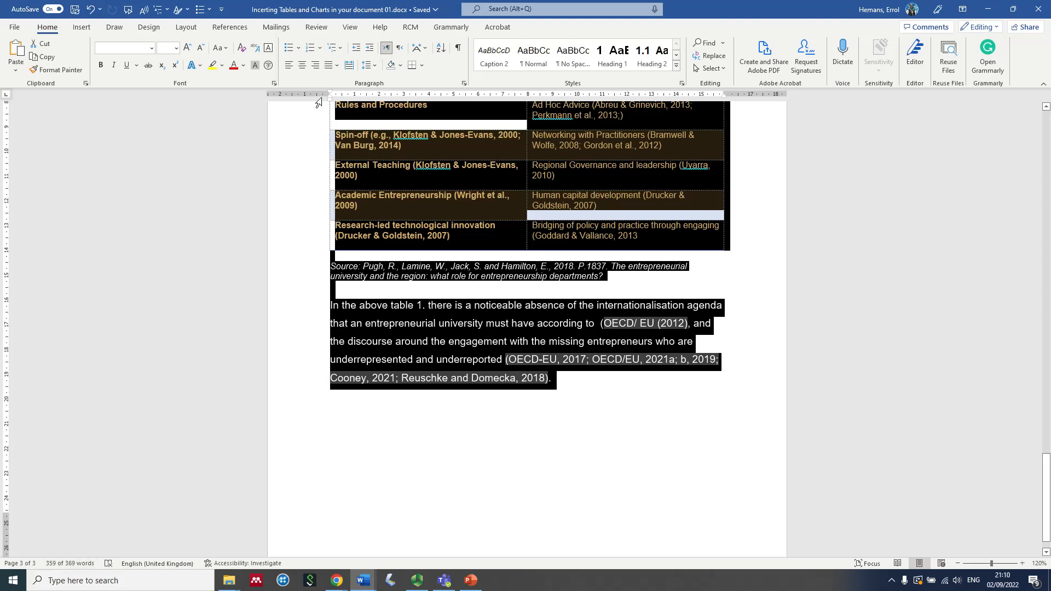
{"action": "left_click", "coordinate": [316, 28]}
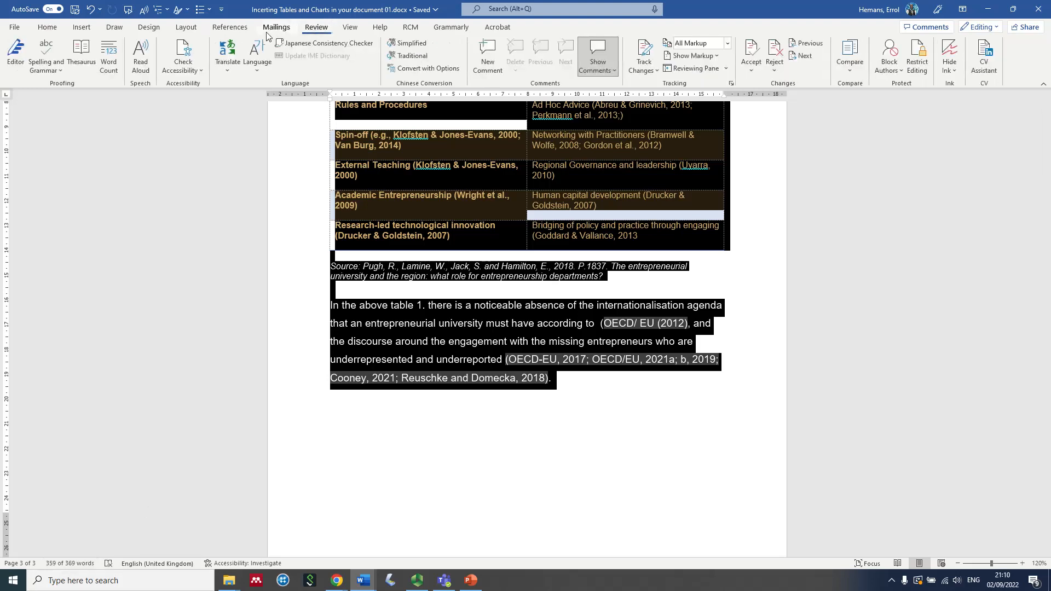
{"action": "left_click", "coordinate": [110, 59]}
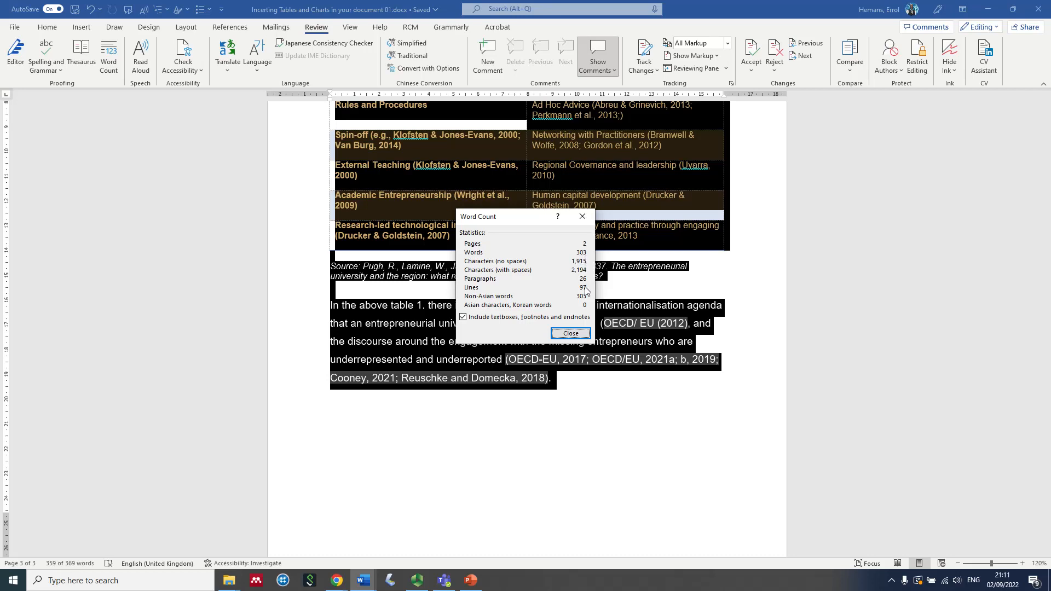
{"action": "left_click", "coordinate": [581, 335]}
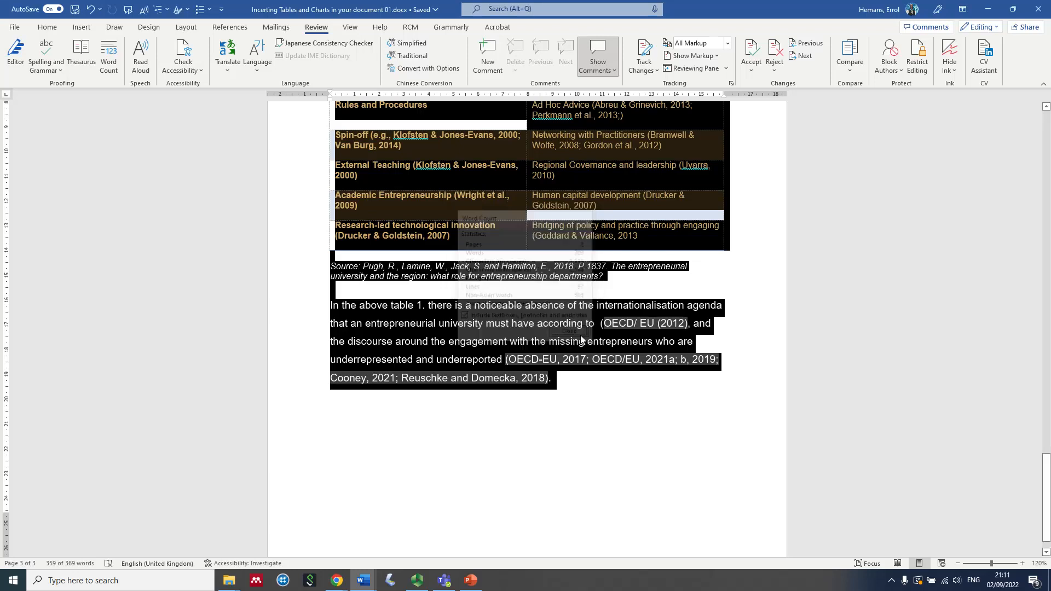
{"action": "scroll", "coordinate": [659, 433], "scroll_direction": "up", "scroll_amount": 10}
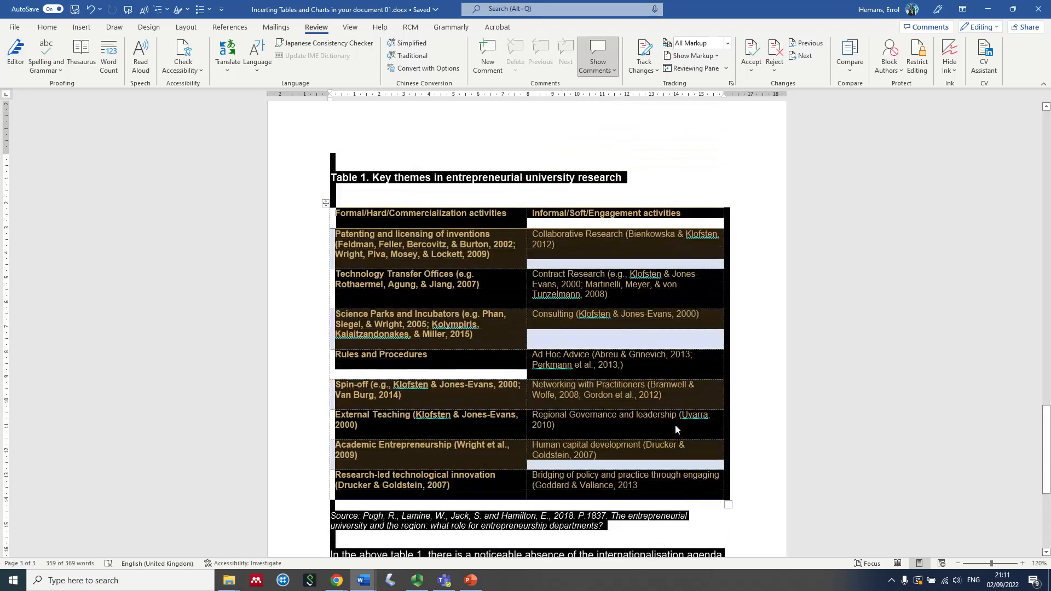
{"action": "scroll", "coordinate": [685, 425], "scroll_direction": "up", "scroll_amount": 12}
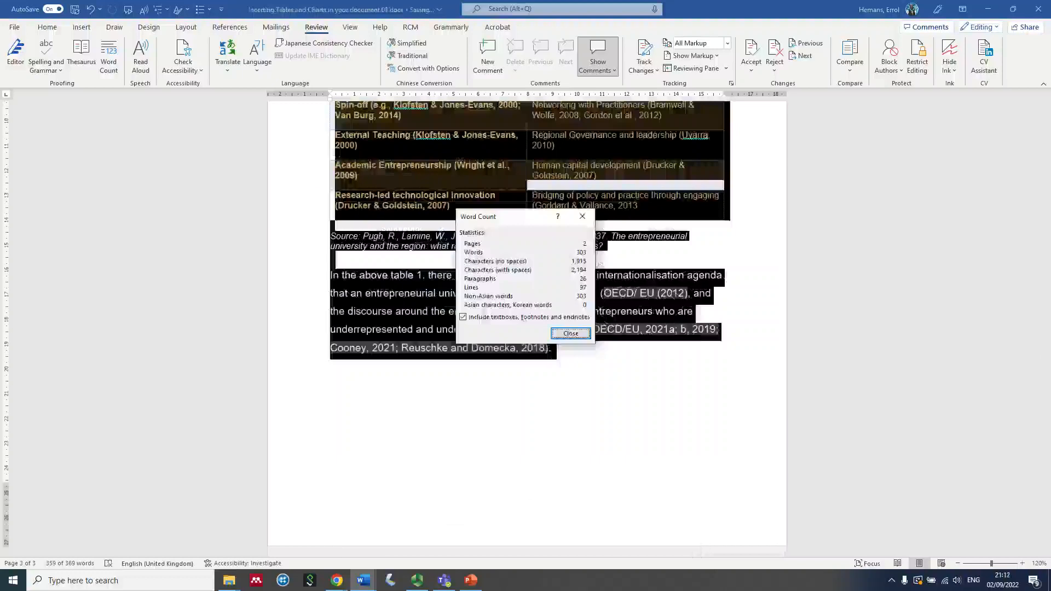
{"action": "left_click", "coordinate": [570, 333]}
{"action": "scroll", "coordinate": [699, 339], "scroll_direction": "up", "scroll_amount": 4}
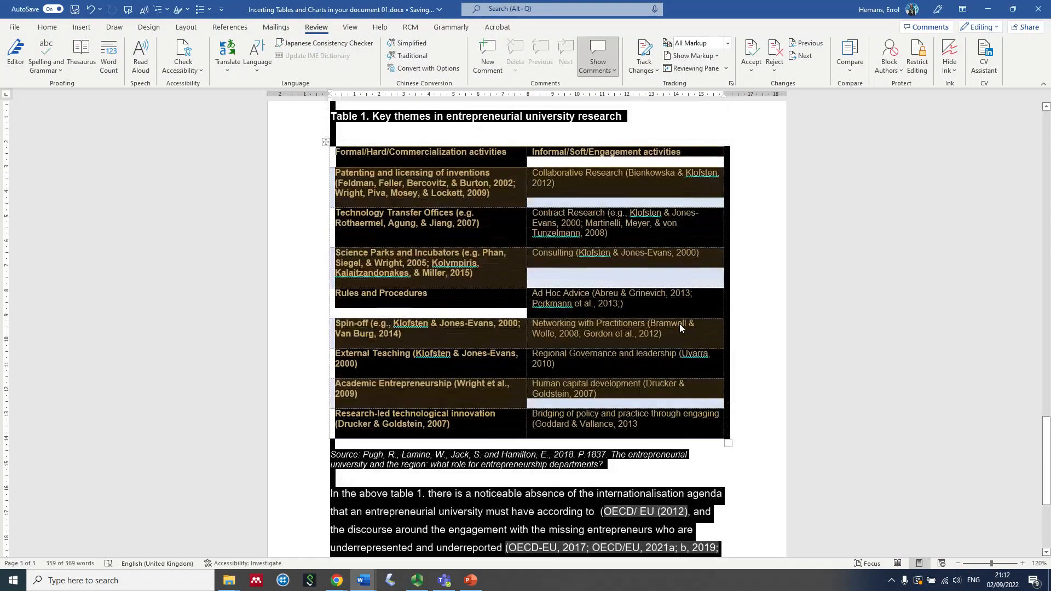
Select all the cells of Table 1 to check how many words the table contains
{"action": "left_click", "coordinate": [755, 216]}
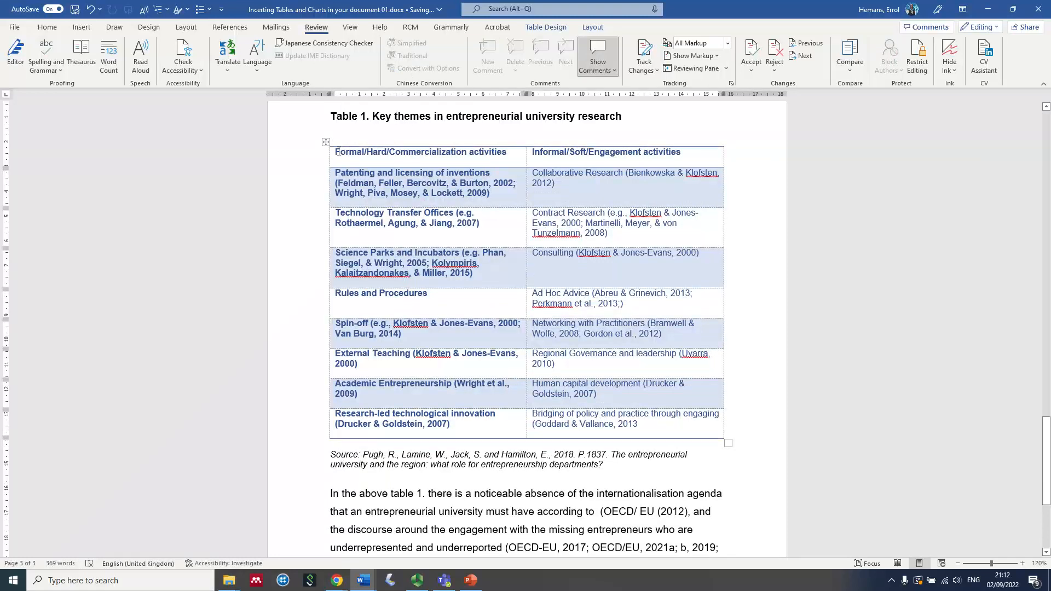
{"action": "left_click_drag", "start_coordinate": [336, 151], "coordinate": [644, 421]}
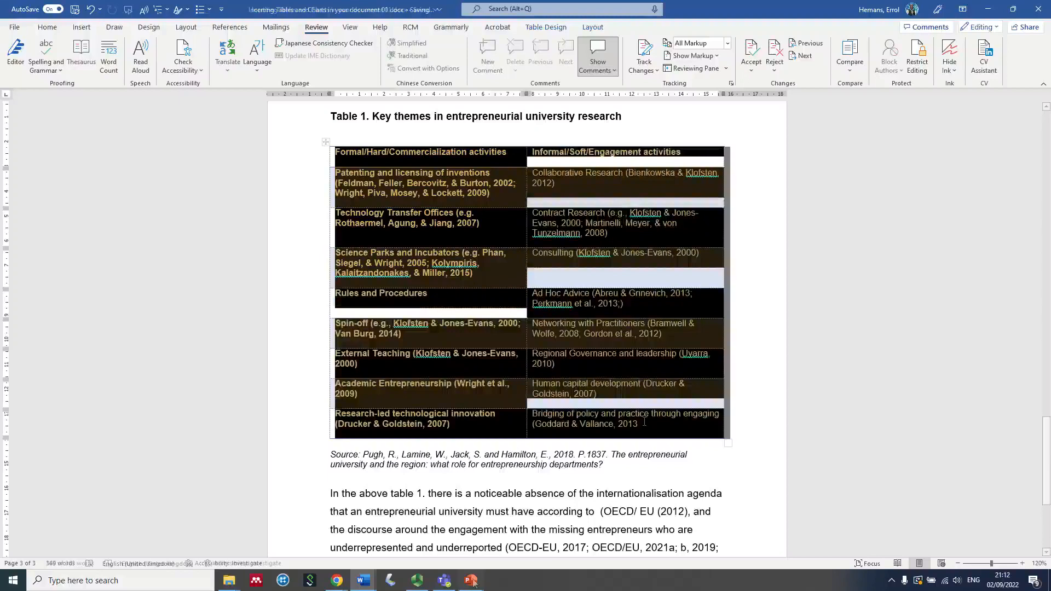
Switch to "Incerting Tables and Charts in your document 02.docx" and examine its Figure 1 and Table 1 sections across the pages
{"action": "left_click_drag", "start_coordinate": [1050, 90], "coordinate": [627, 102]}
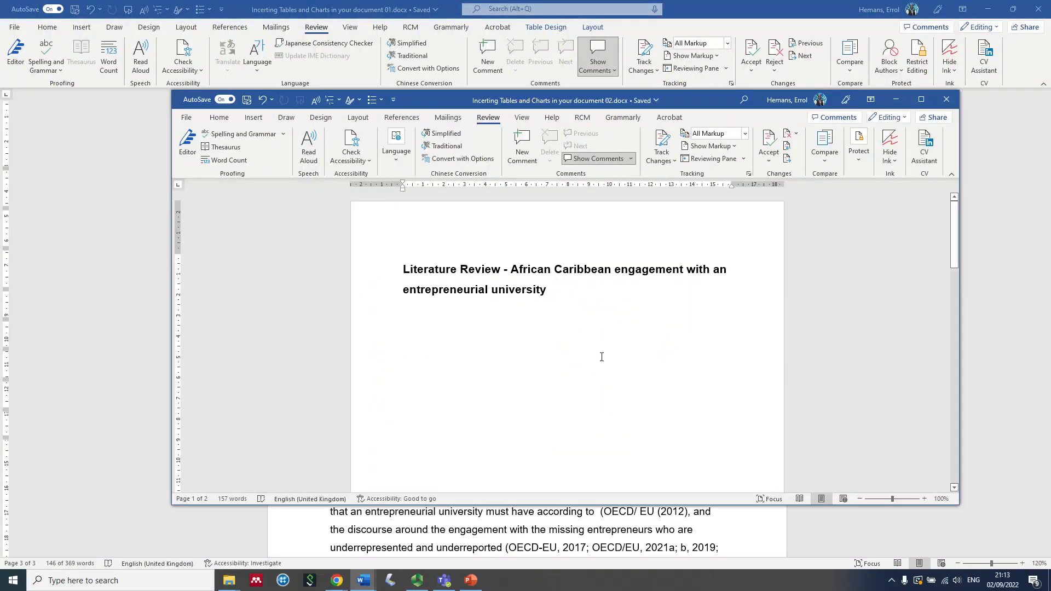
{"action": "scroll", "coordinate": [602, 357], "scroll_direction": "down", "scroll_amount": 1}
{"action": "scroll", "coordinate": [601, 353], "scroll_direction": "up", "scroll_amount": 1}
{"action": "scroll", "coordinate": [613, 352], "scroll_direction": "down", "scroll_amount": 20}
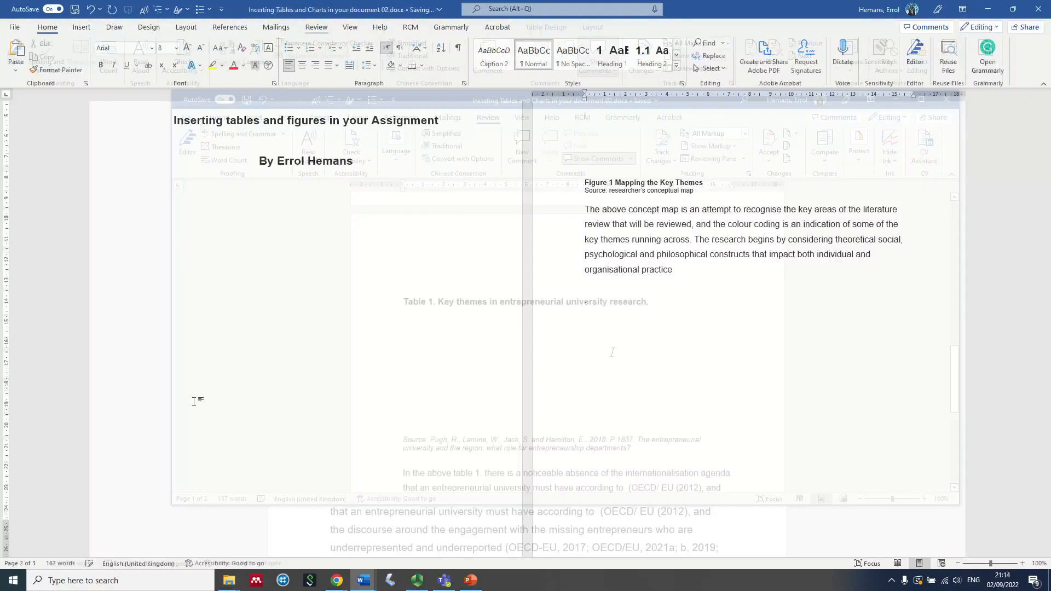
{"action": "scroll", "coordinate": [493, 278], "scroll_direction": "up", "scroll_amount": 5}
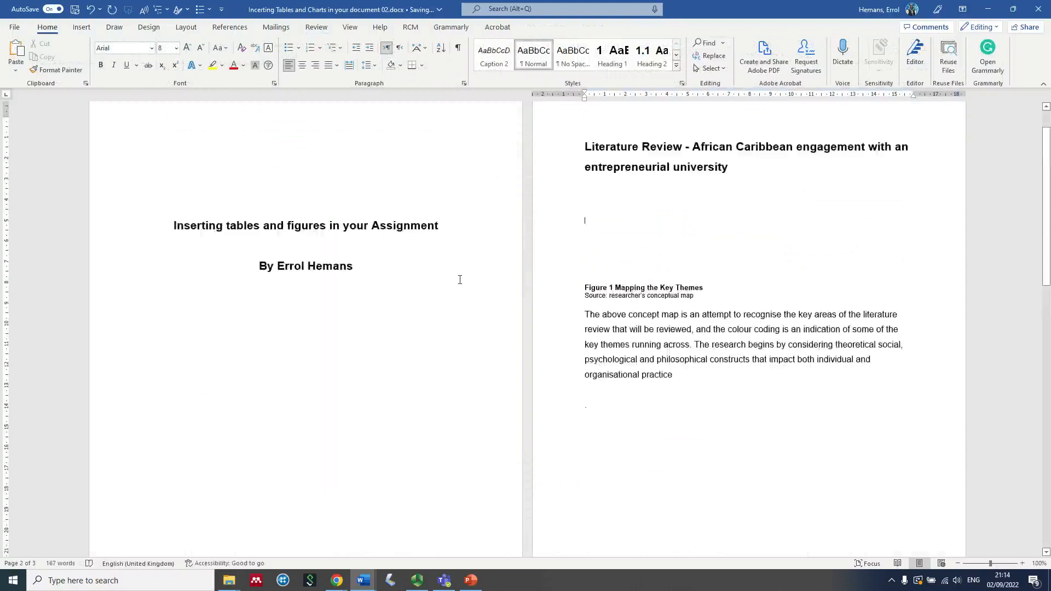
{"action": "left_click", "coordinate": [614, 265]}
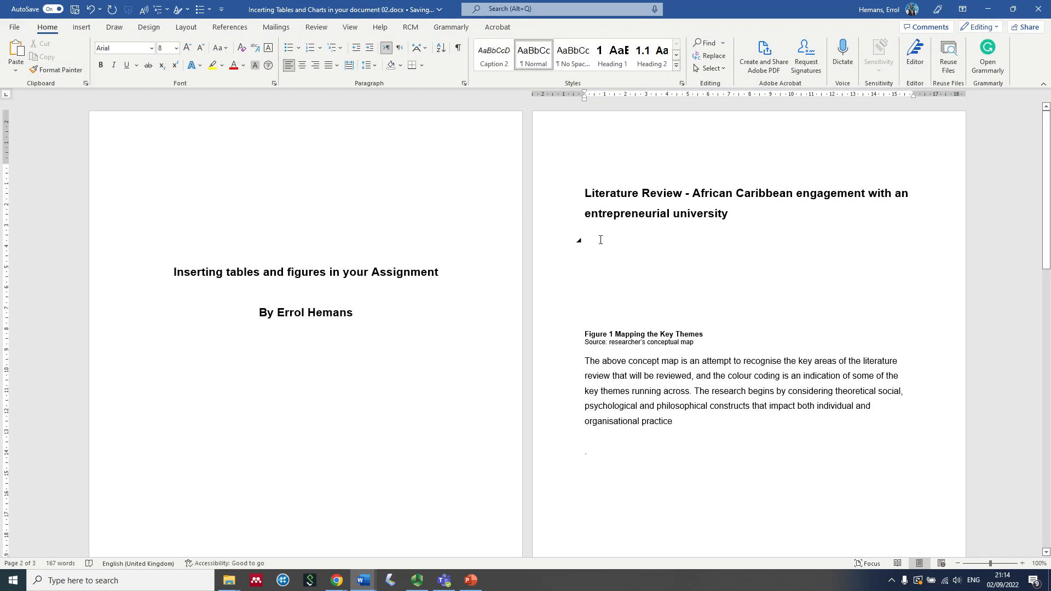
{"action": "left_click", "coordinate": [617, 251]}
{"action": "scroll", "coordinate": [617, 251], "scroll_direction": "down", "scroll_amount": 1}
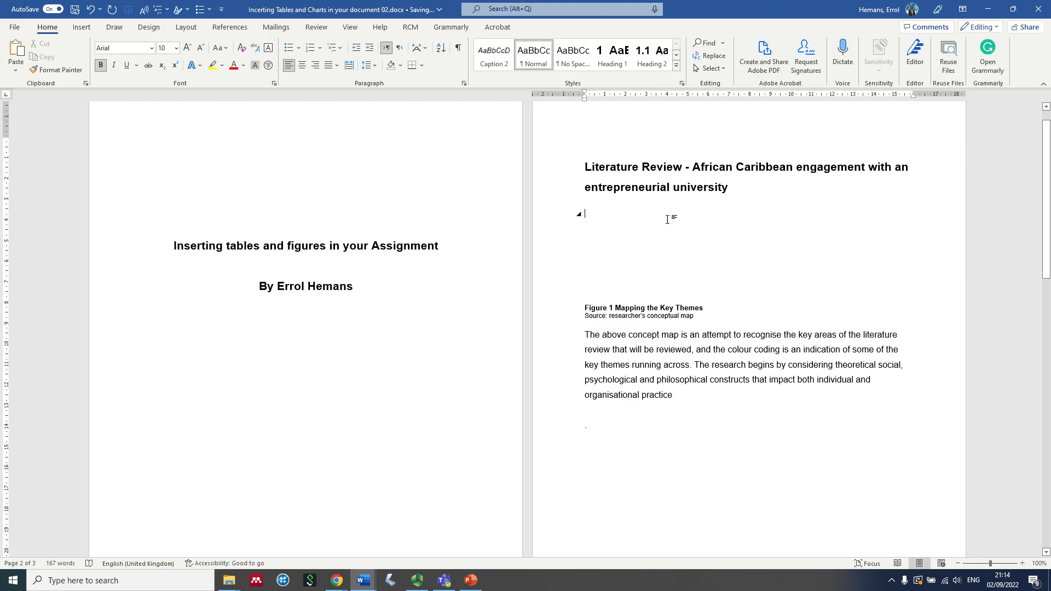
{"action": "scroll", "coordinate": [639, 241], "scroll_direction": "down", "scroll_amount": 10}
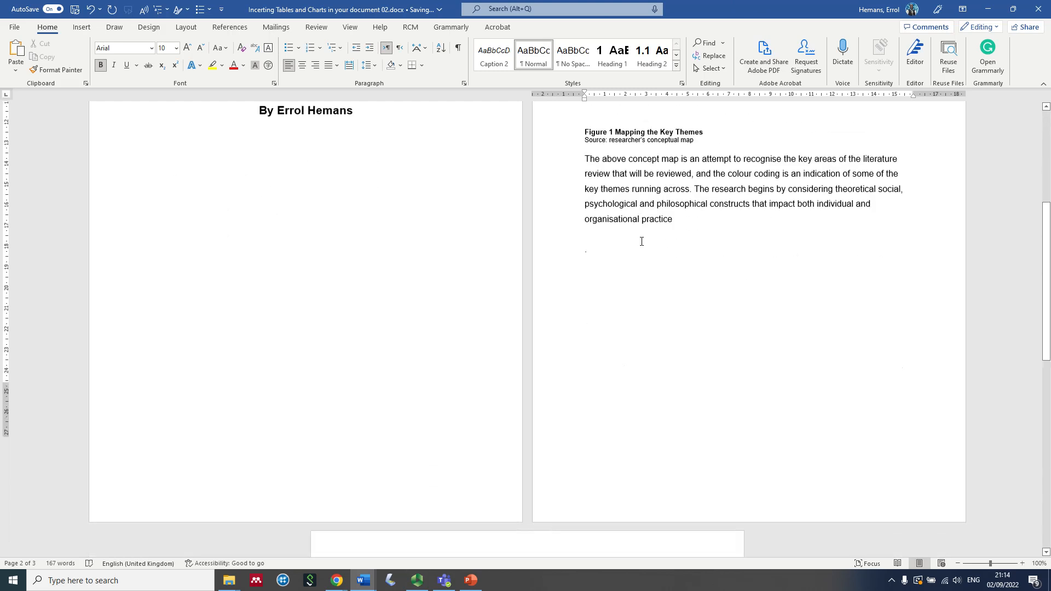
{"action": "scroll", "coordinate": [640, 238], "scroll_direction": "down", "scroll_amount": 12}
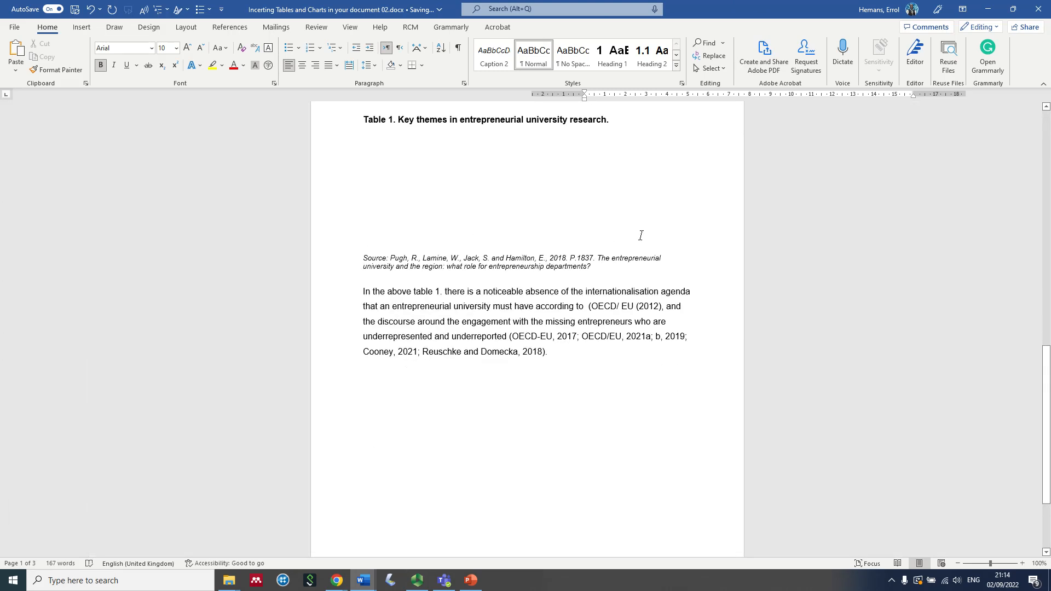
Select the entire text of document 02, check its word count statistics, and clear the selection
{"action": "left_click_drag", "start_coordinate": [550, 336], "coordinate": [169, 285]}
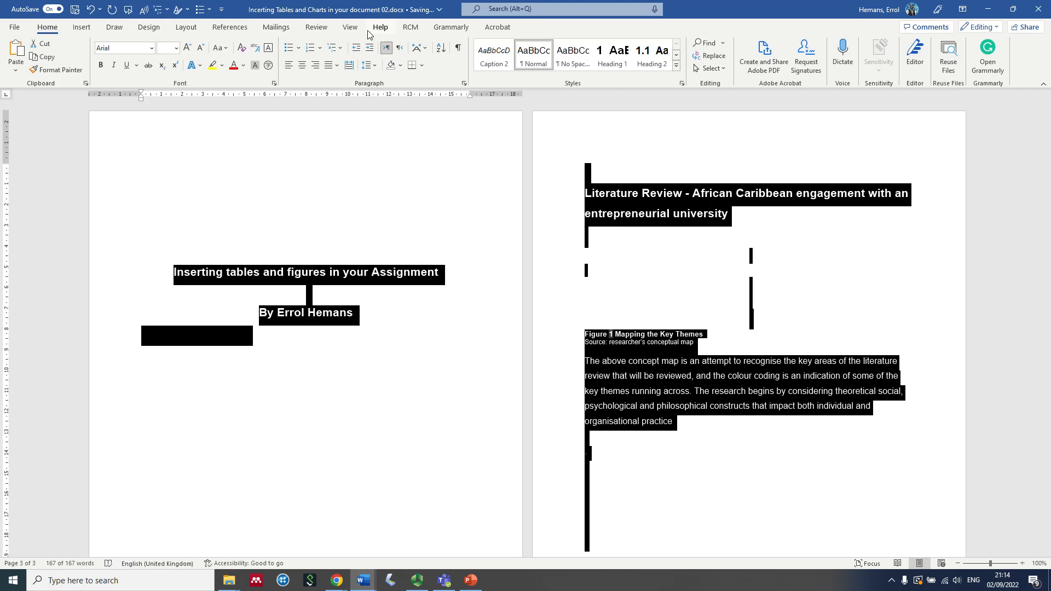
{"action": "left_click", "coordinate": [318, 29]}
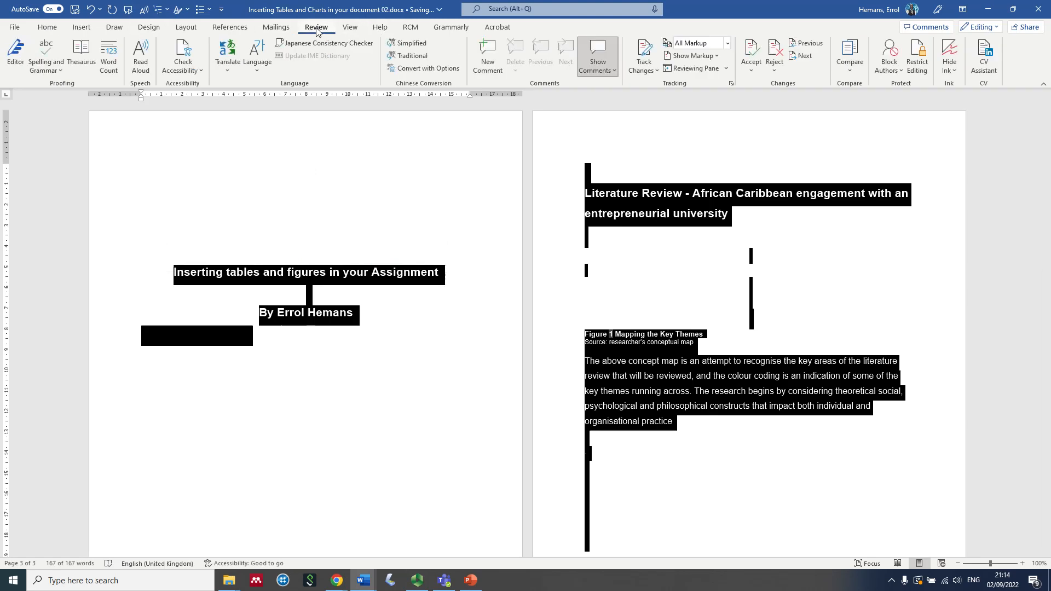
{"action": "left_click", "coordinate": [108, 57]}
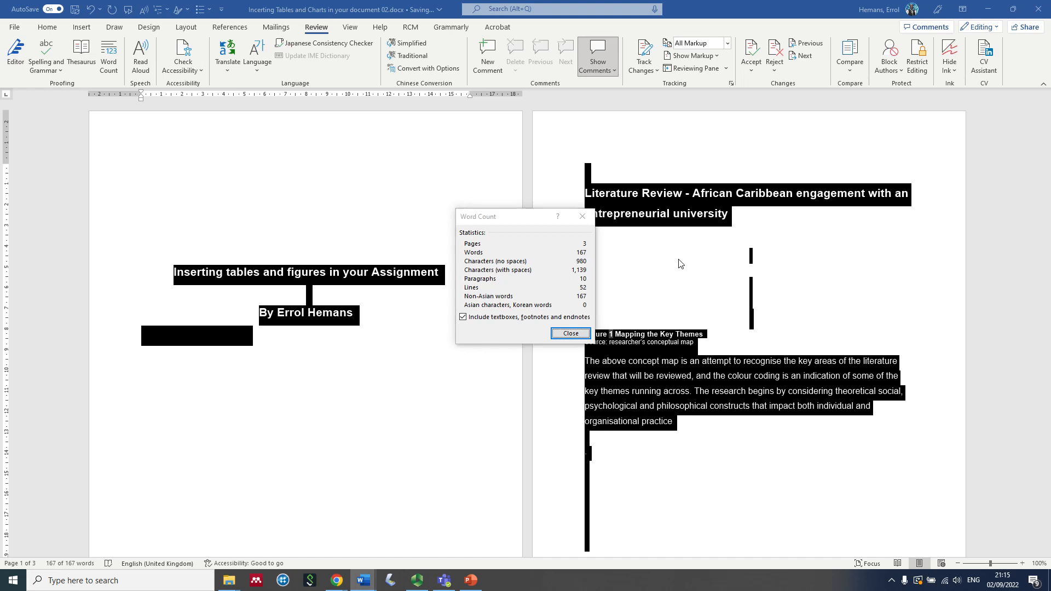
{"action": "left_click", "coordinate": [571, 333]}
{"action": "left_click", "coordinate": [108, 54]}
{"action": "left_click", "coordinate": [571, 333]}
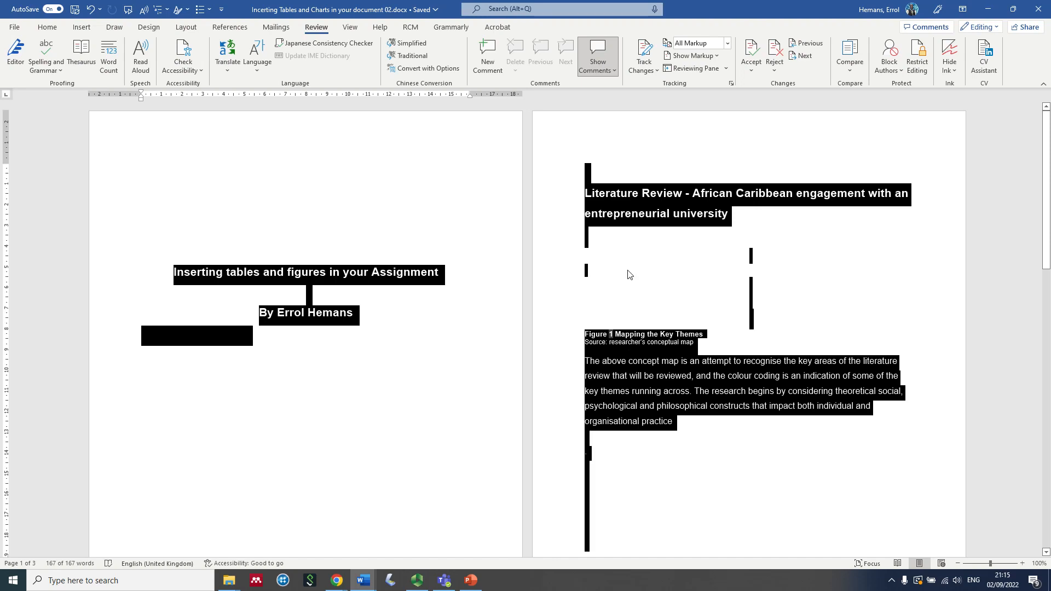
{"action": "left_click", "coordinate": [680, 282]}
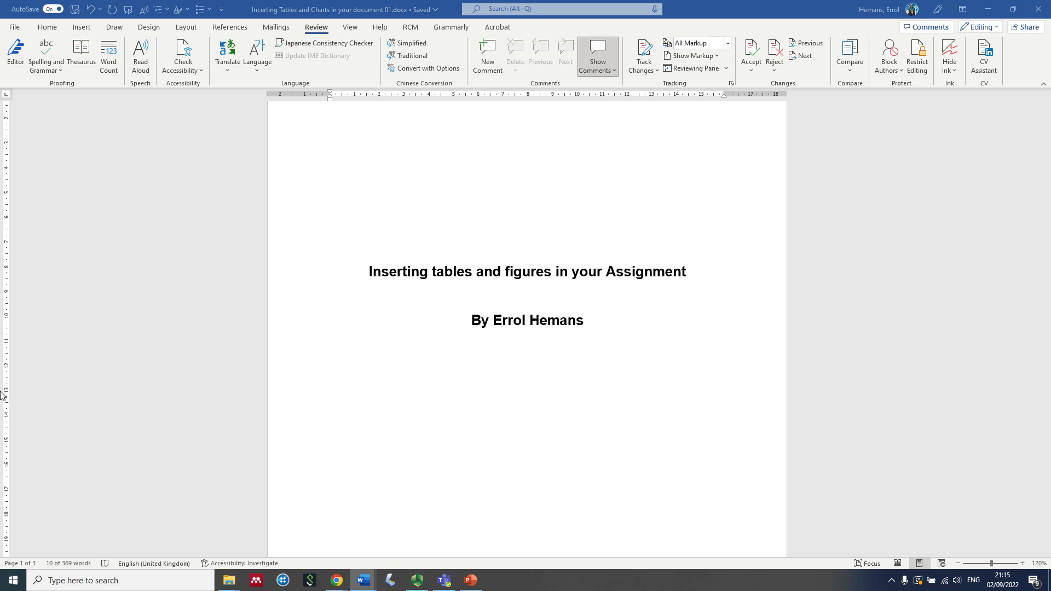
In document 01, select everything from the title to the end and check the word count statistics
{"action": "key", "text": "ctrl+a"}
{"action": "left_click", "coordinate": [370, 272]}
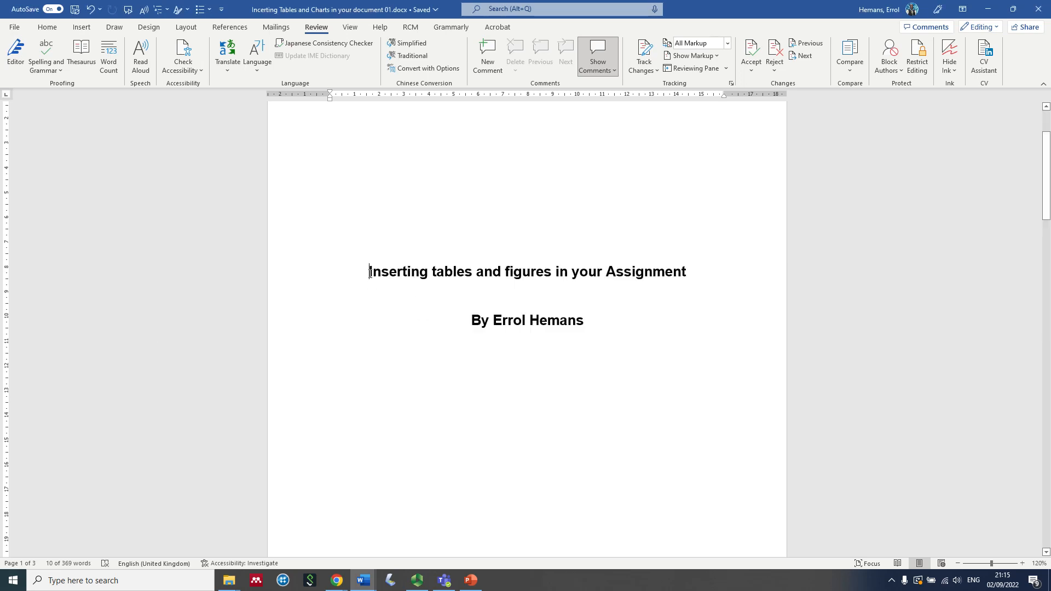
{"action": "left_click_drag", "start_coordinate": [370, 272], "coordinate": [633, 466]}
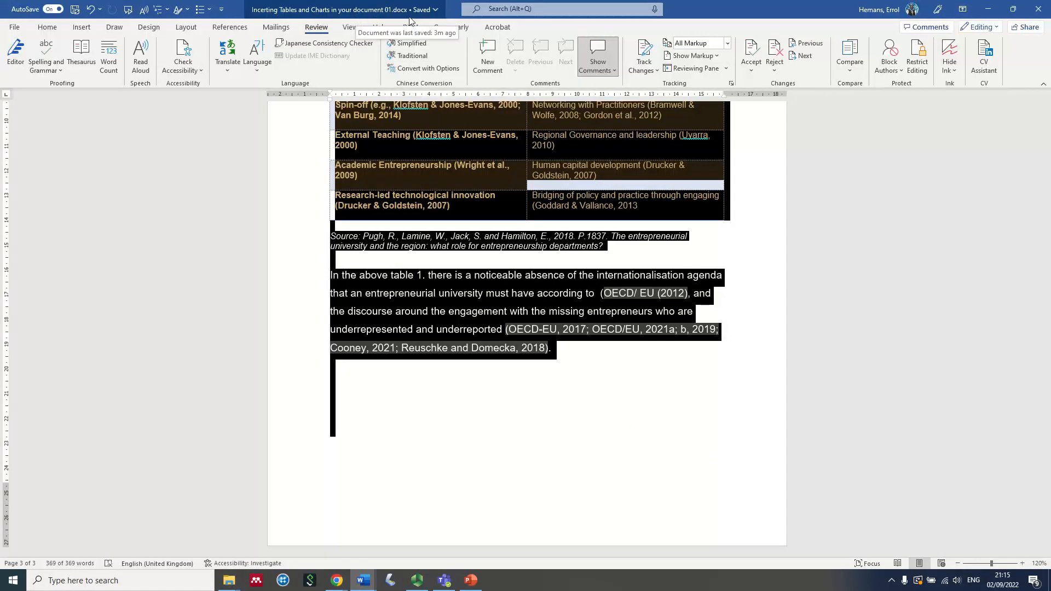
{"action": "left_click", "coordinate": [110, 59]}
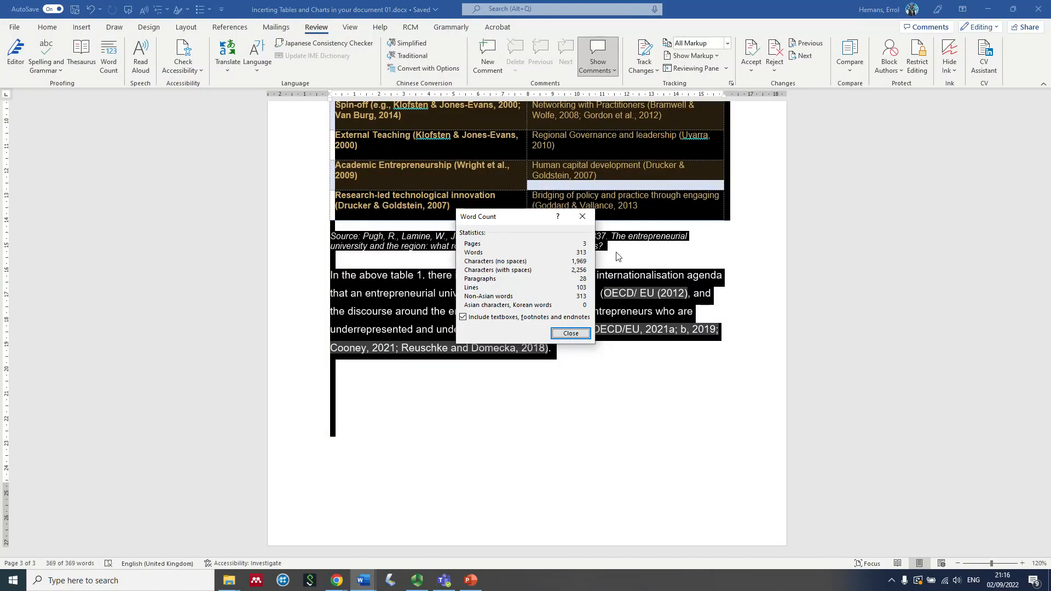
{"action": "left_click", "coordinate": [571, 333]}
{"action": "scroll", "coordinate": [519, 351], "scroll_direction": "up", "scroll_amount": 8}
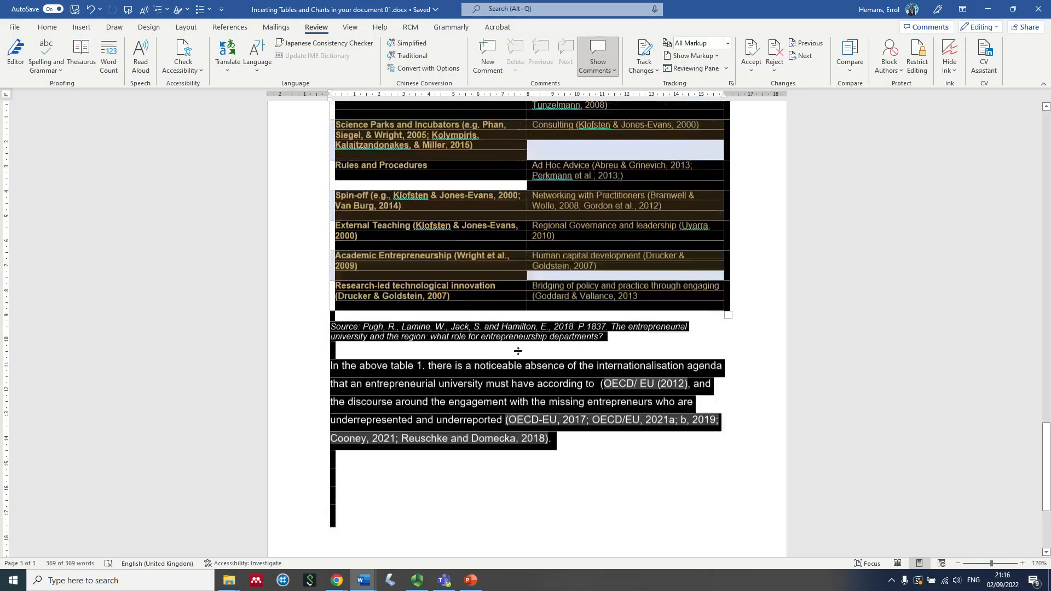
{"action": "scroll", "coordinate": [519, 351], "scroll_direction": "up", "scroll_amount": 20}
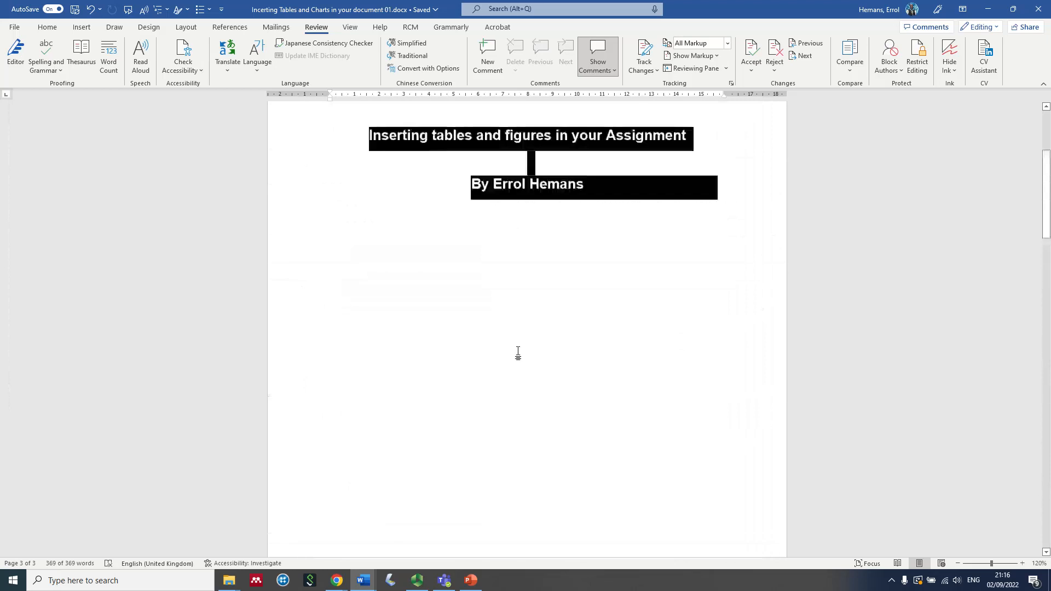
{"action": "scroll", "coordinate": [600, 492], "scroll_direction": "down", "scroll_amount": 10}
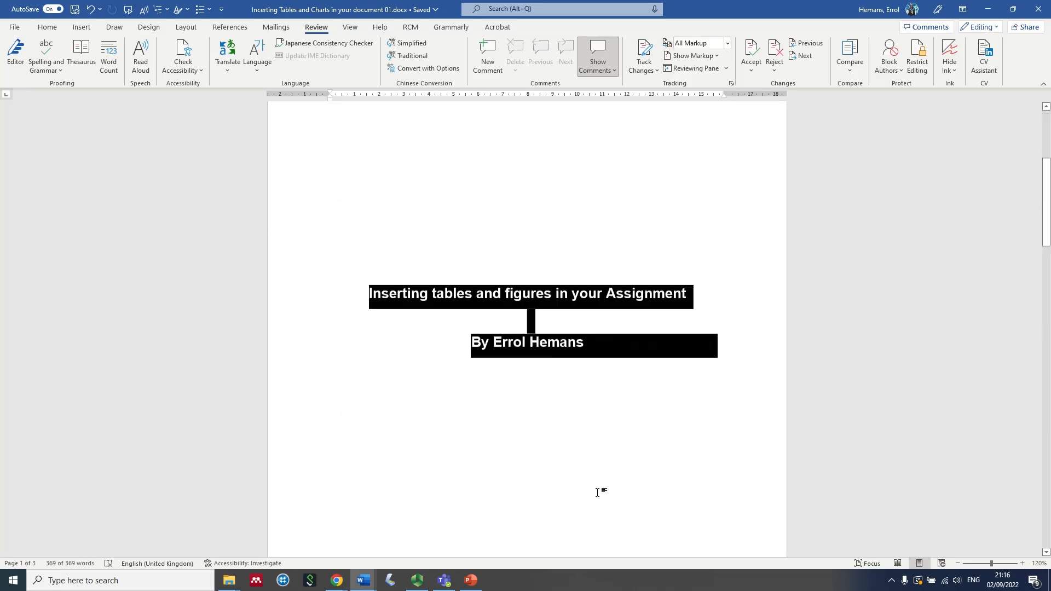
{"action": "scroll", "coordinate": [598, 496], "scroll_direction": "down", "scroll_amount": 10}
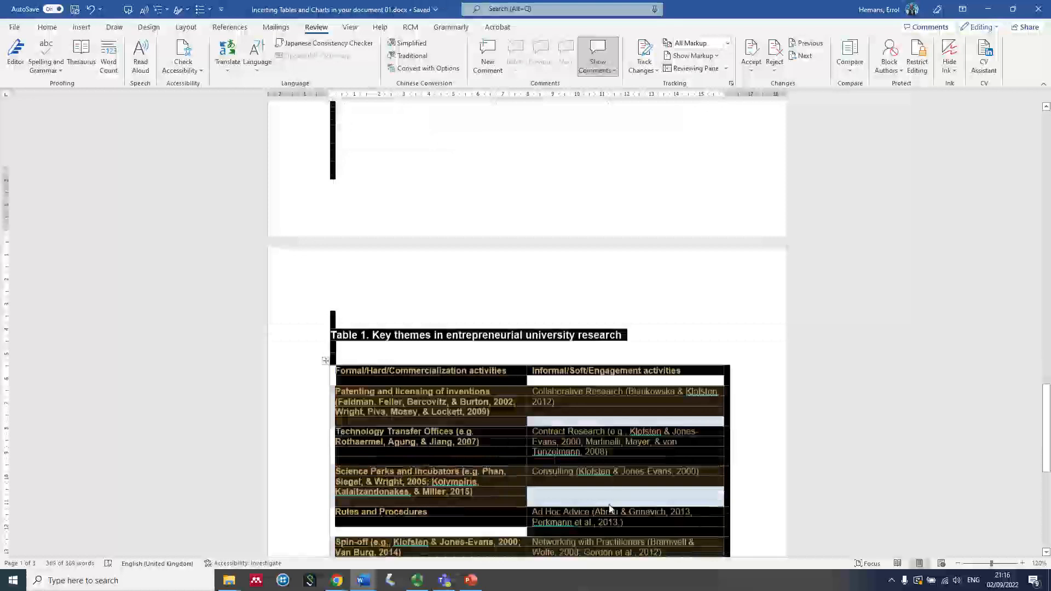
{"action": "scroll", "coordinate": [609, 508], "scroll_direction": "down", "scroll_amount": 5}
{"action": "scroll", "coordinate": [397, 193], "scroll_direction": "up", "scroll_amount": 5}
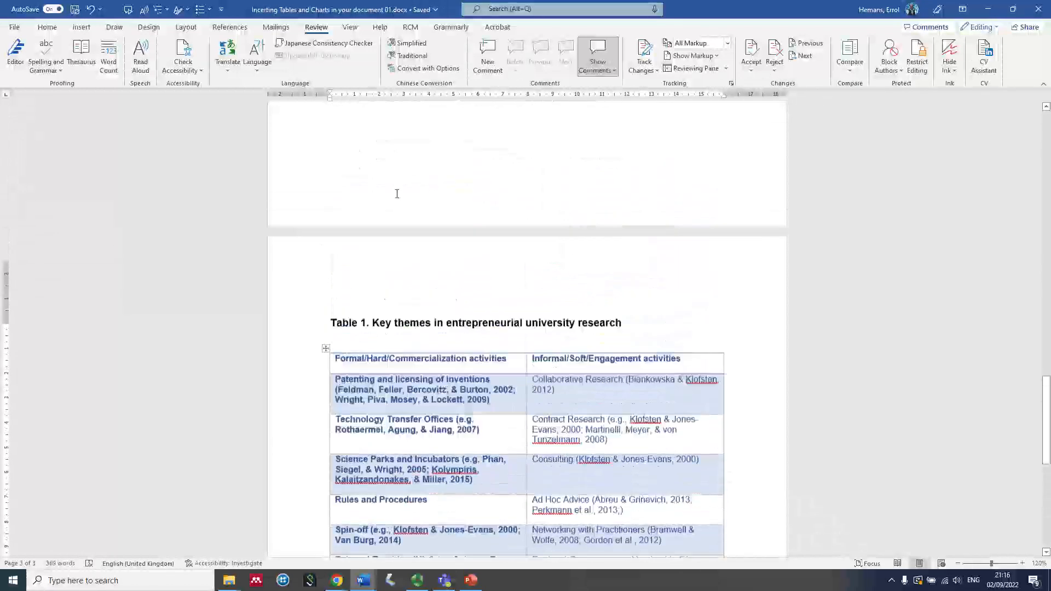
Switch to document 02, select everything from the title to the end, and check the word count statistics
{"action": "scroll", "coordinate": [397, 193], "scroll_direction": "up", "scroll_amount": 10}
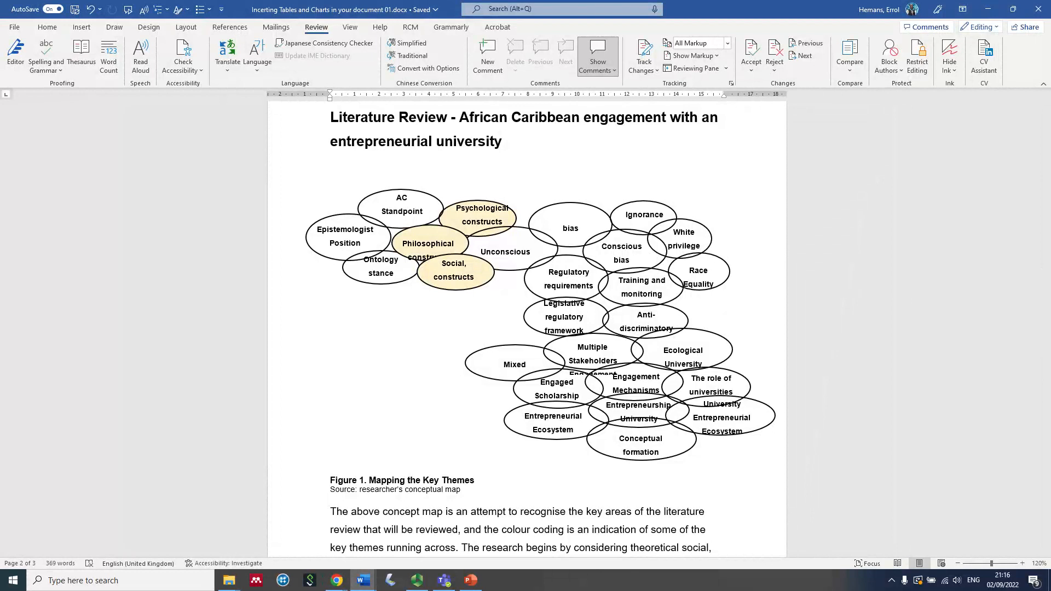
{"action": "left_click_drag", "start_coordinate": [1050, 160], "coordinate": [255, 98]}
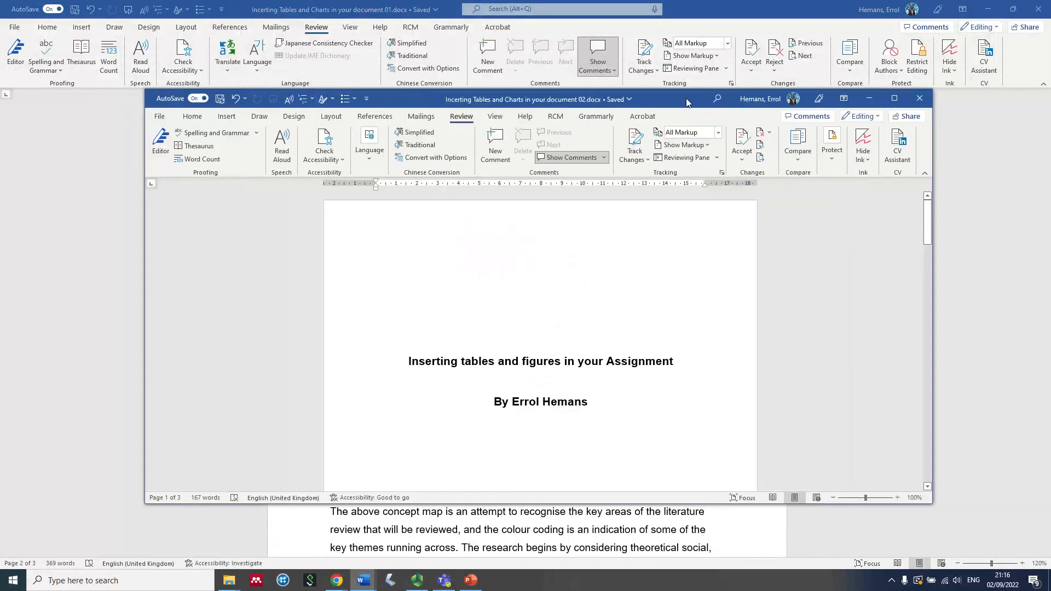
{"action": "left_click", "coordinate": [893, 97]}
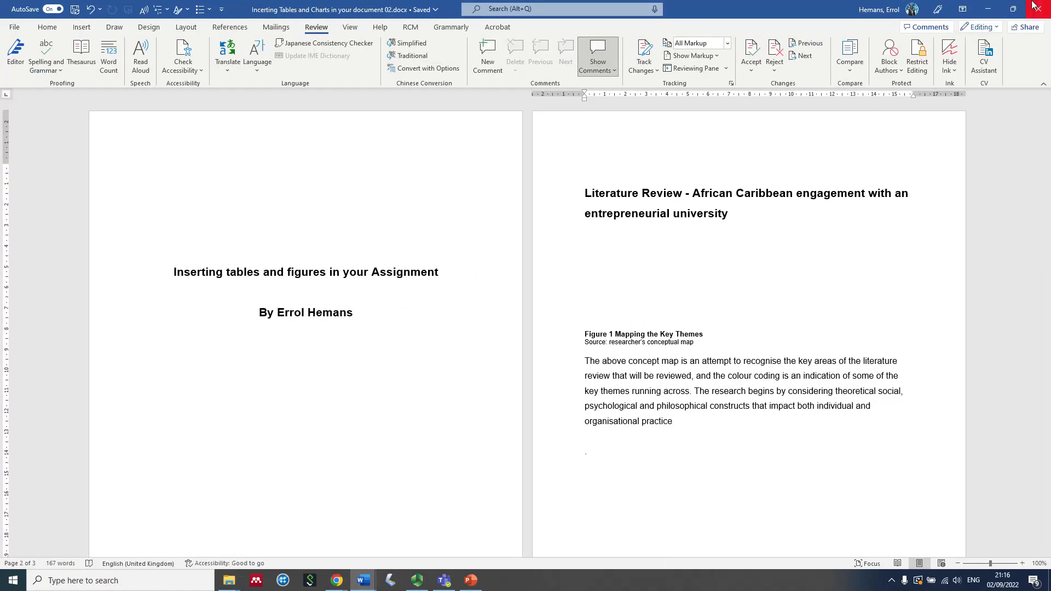
{"action": "left_click_drag", "start_coordinate": [235, 227], "coordinate": [800, 477]}
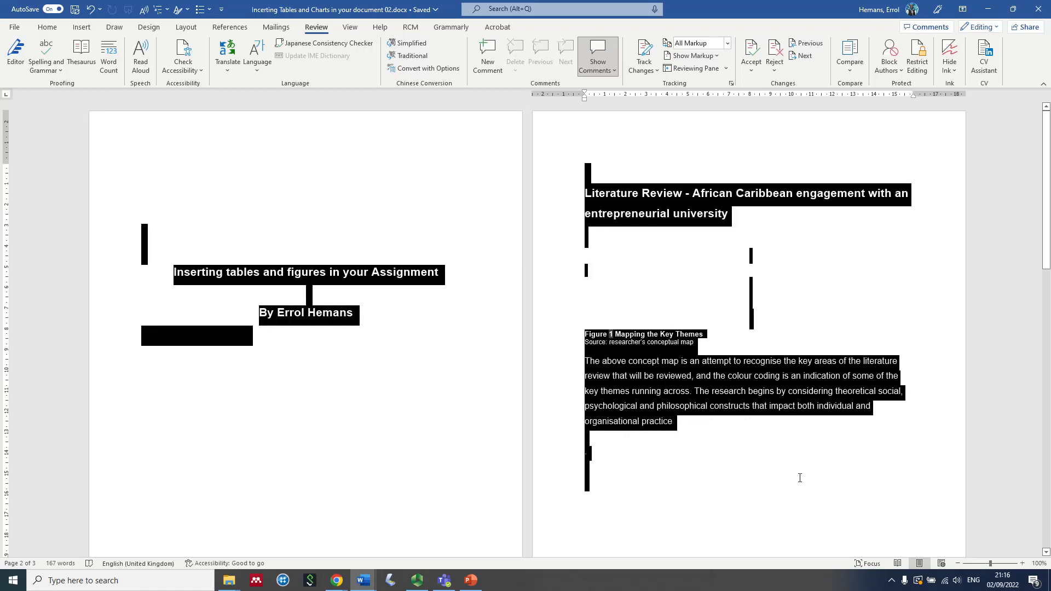
{"action": "left_click_drag", "start_coordinate": [800, 477], "coordinate": [734, 534]}
{"action": "left_click", "coordinate": [110, 53]}
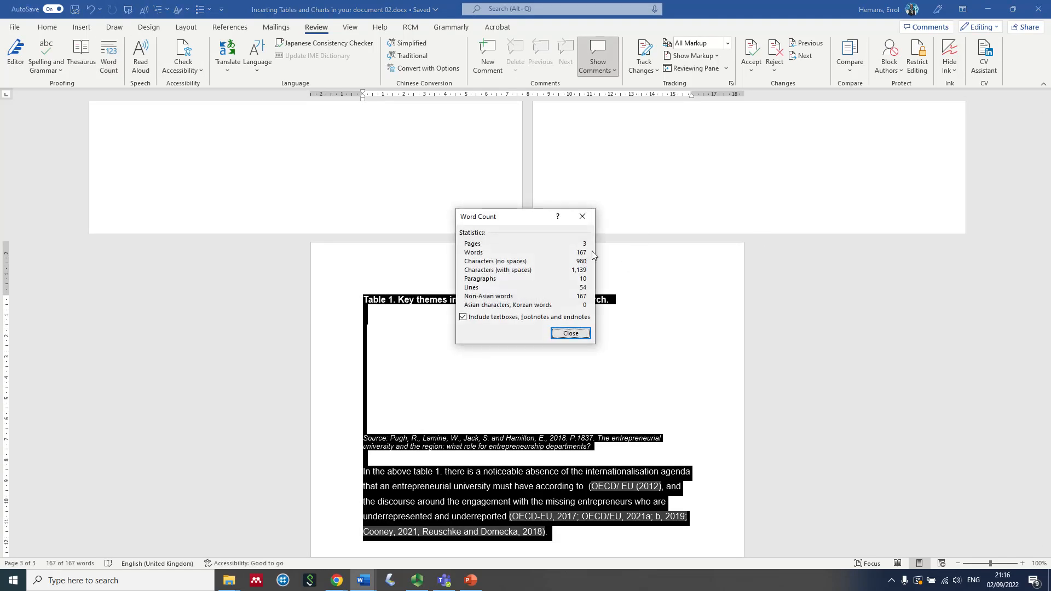
{"action": "left_click", "coordinate": [570, 333]}
Clear the selection and place the cursor on the blank line between the Literature Review heading and the Figure 1 caption
{"action": "scroll", "coordinate": [602, 274], "scroll_direction": "up", "scroll_amount": 5}
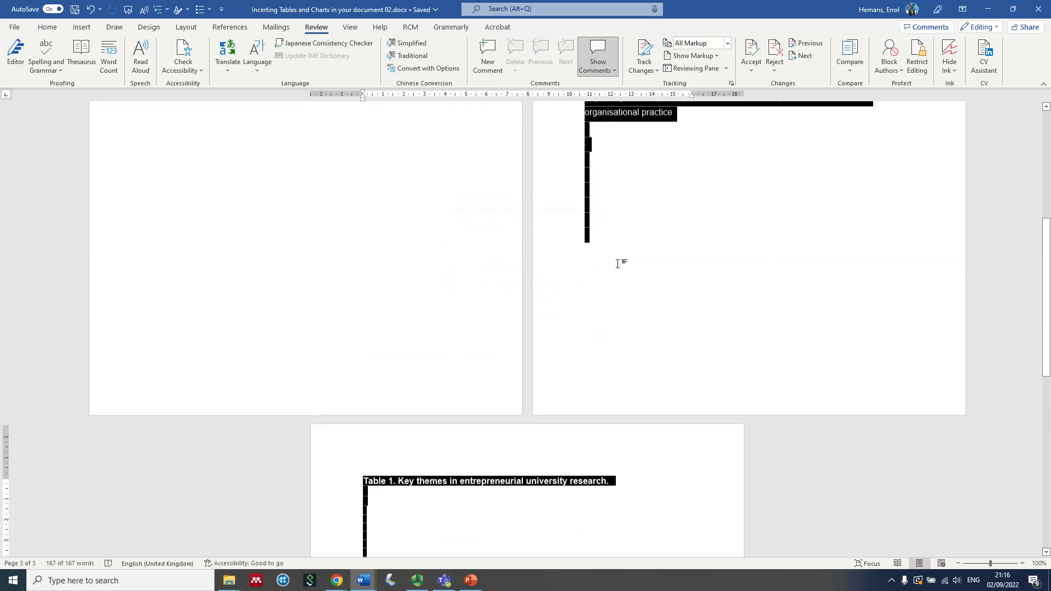
{"action": "scroll", "coordinate": [617, 263], "scroll_direction": "up", "scroll_amount": 5}
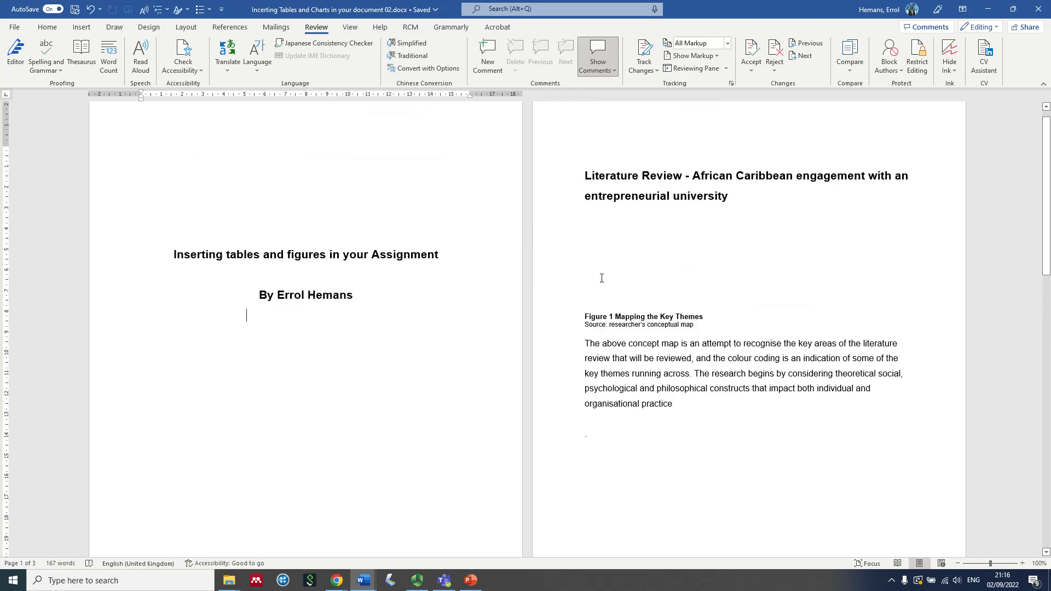
{"action": "left_click", "coordinate": [605, 217]}
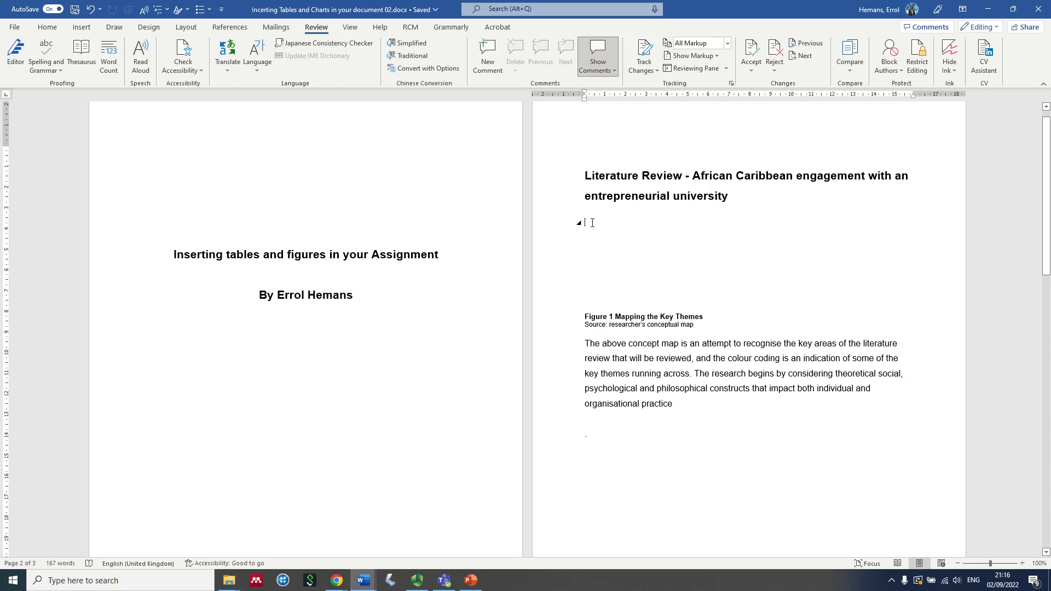
Restore document 02 to a smaller window and resize it to cover about half the screen's width over document 01
{"action": "left_click", "coordinate": [1013, 9]}
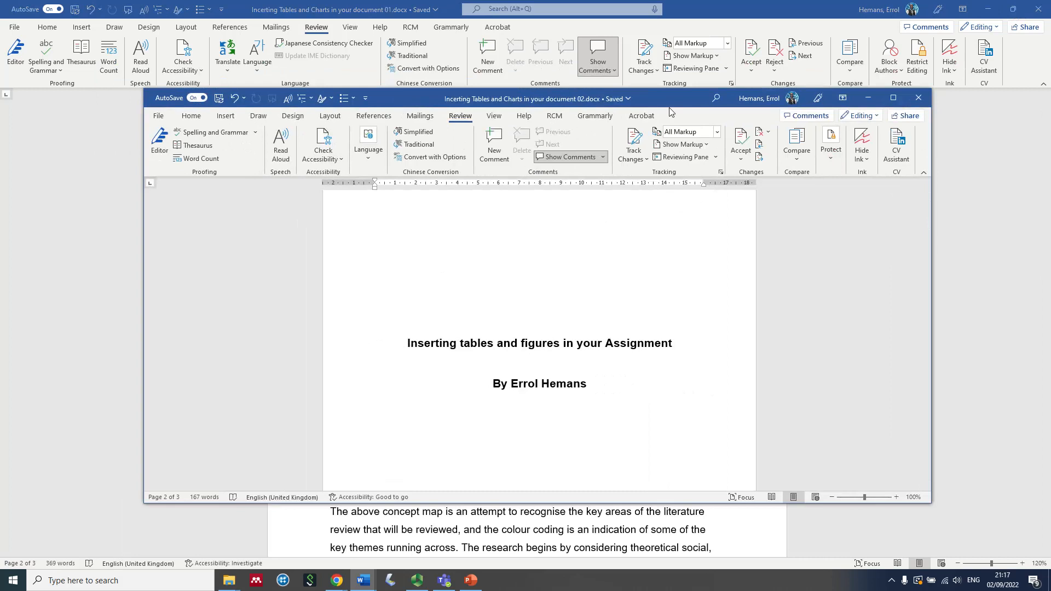
{"action": "left_click_drag", "start_coordinate": [669, 96], "coordinate": [530, 18]}
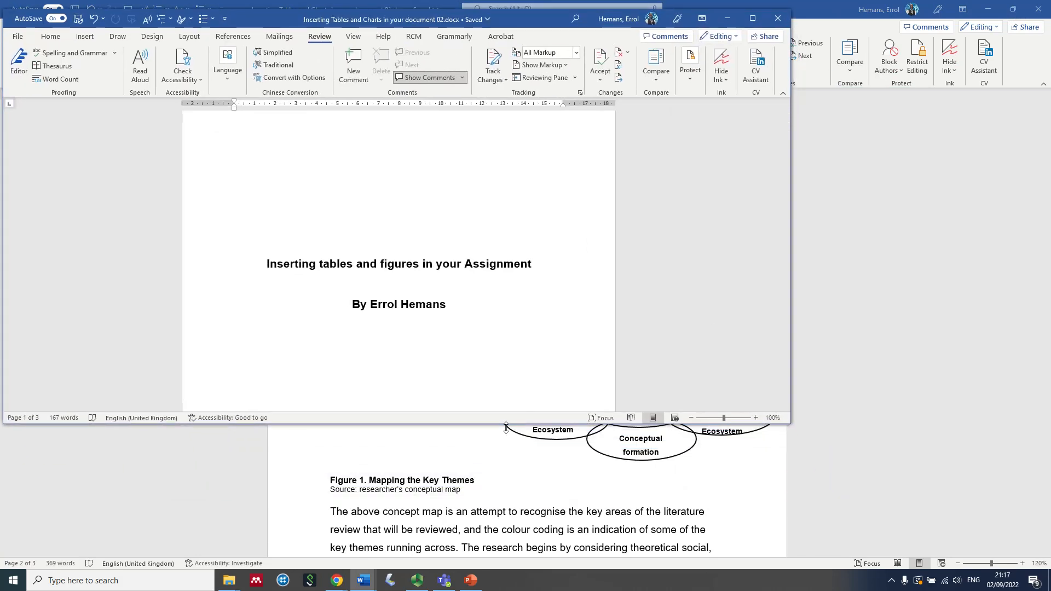
{"action": "left_click_drag", "start_coordinate": [506, 424], "coordinate": [506, 558]}
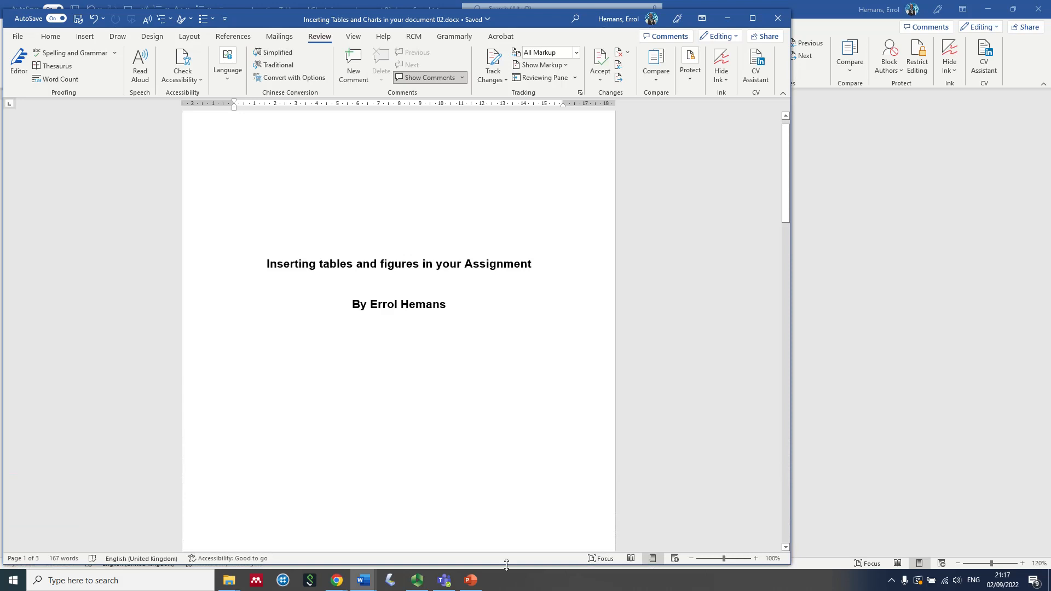
{"action": "left_click_drag", "start_coordinate": [791, 317], "coordinate": [490, 329]}
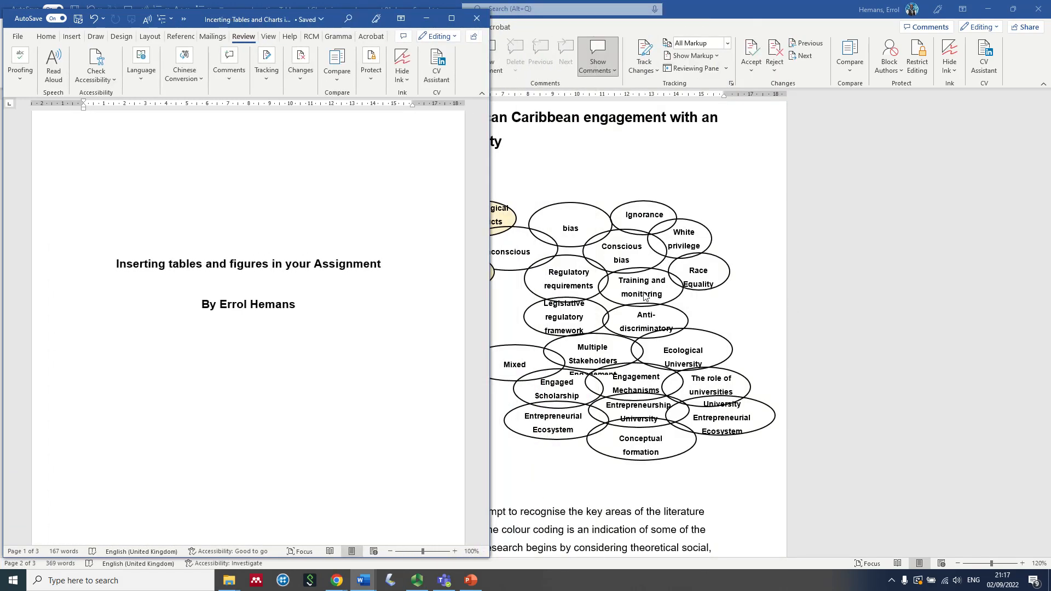
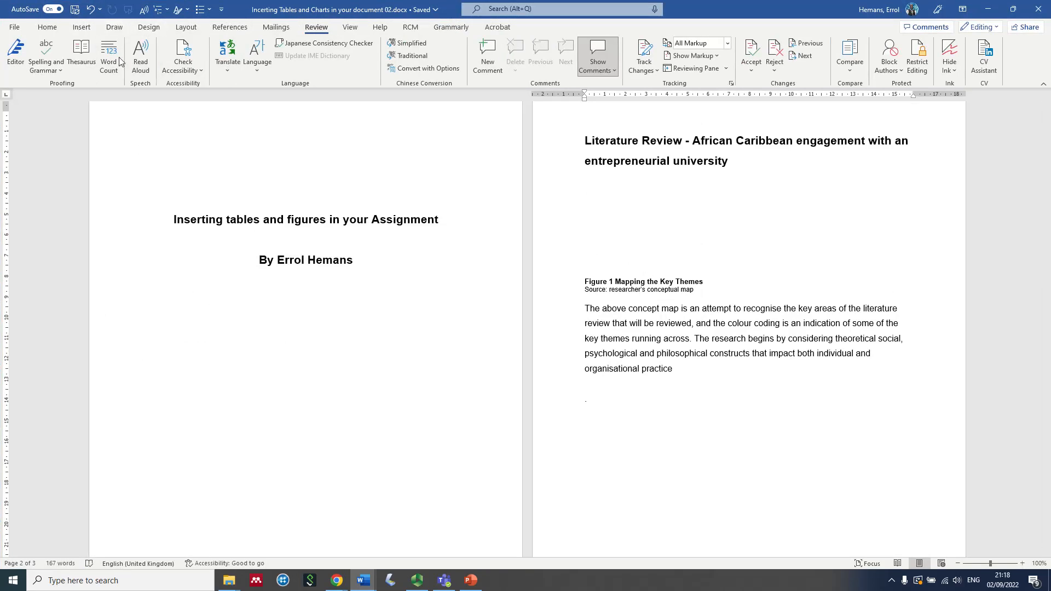
Insert a screen clipping of the concept map from the other Word document below the Literature Review heading
{"action": "left_click", "coordinate": [82, 28]}
{"action": "left_click", "coordinate": [282, 60]}
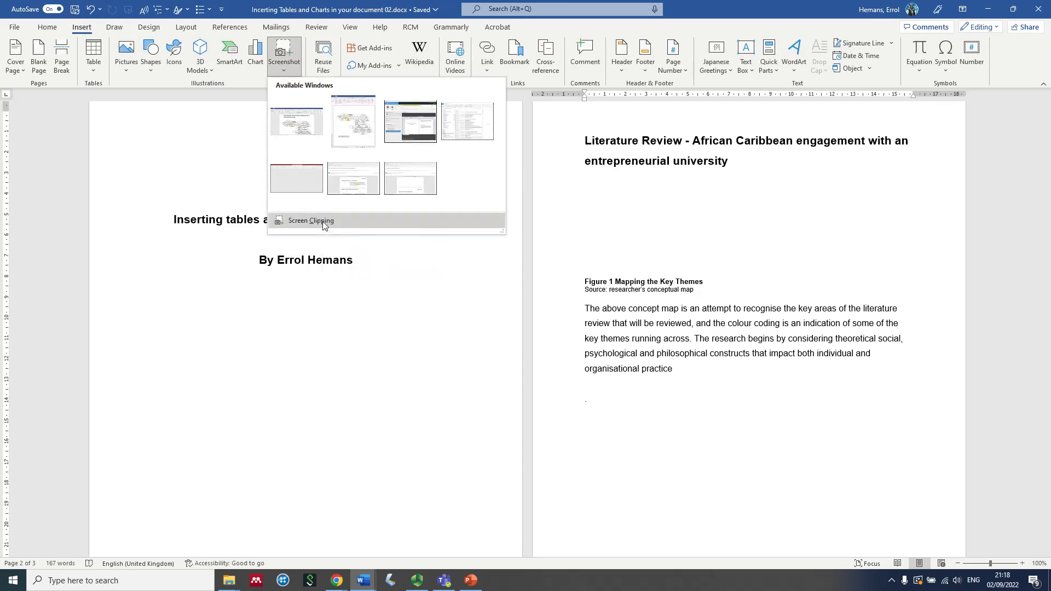
{"action": "left_click", "coordinate": [323, 221]}
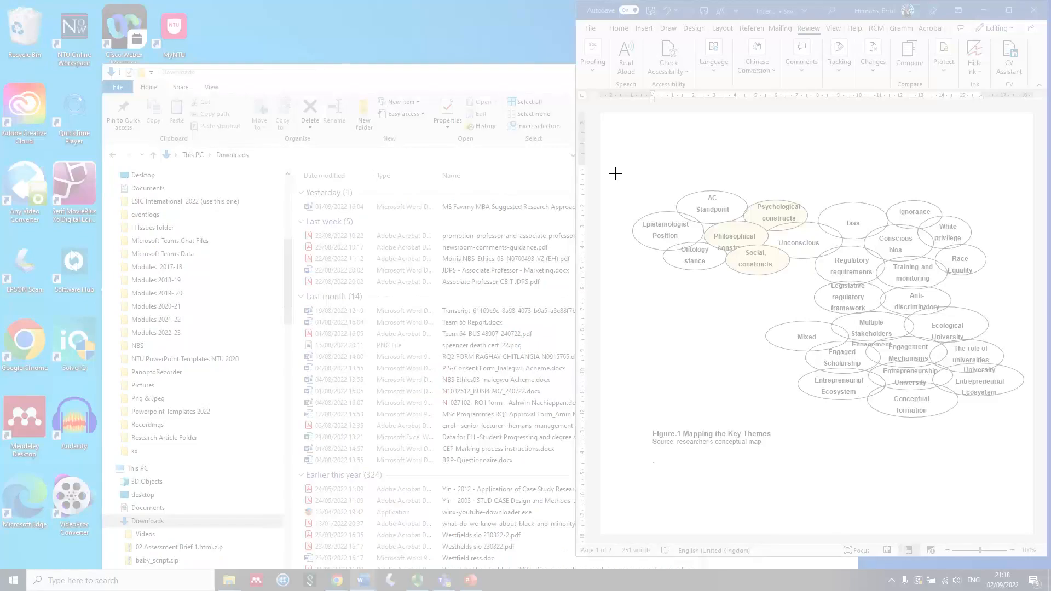
{"action": "left_click_drag", "start_coordinate": [607, 171], "coordinate": [1031, 422]}
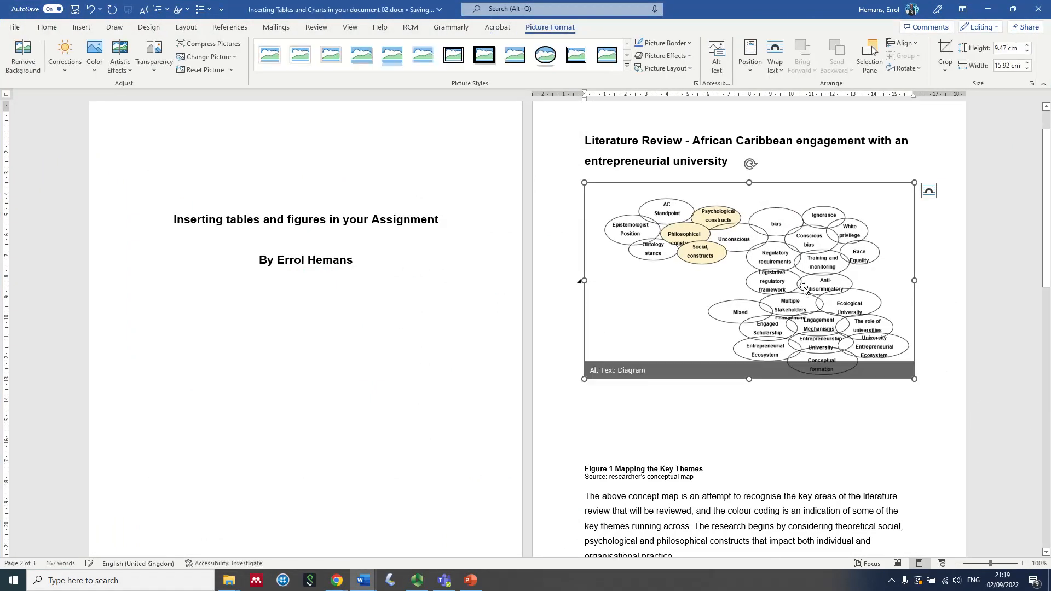
Delete the surplus blank lines between the concept map picture and the Figure 1 caption
{"action": "left_click", "coordinate": [825, 457]}
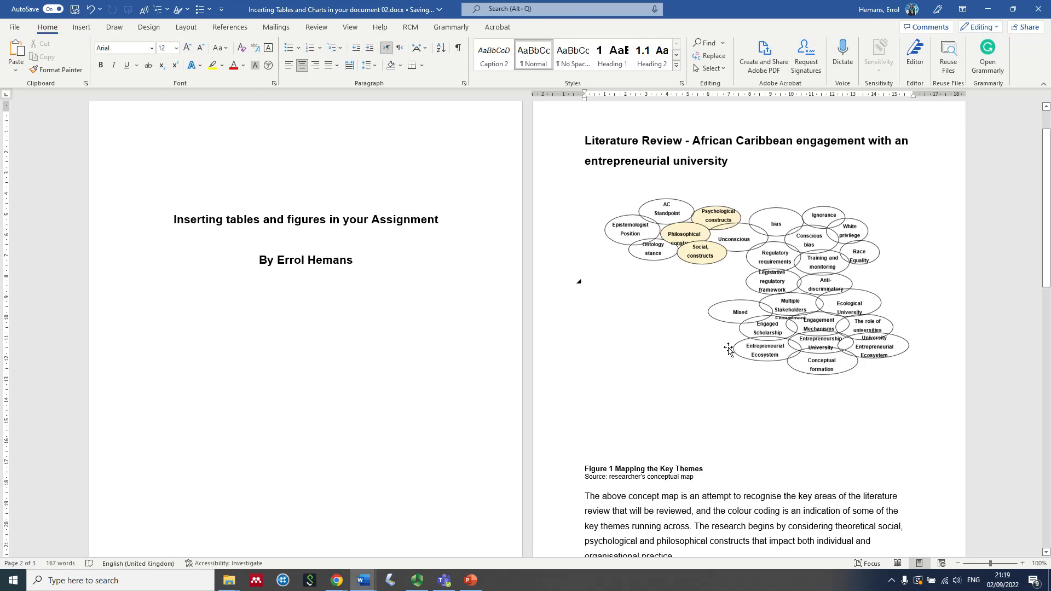
{"action": "left_click_drag", "start_coordinate": [646, 391], "coordinate": [691, 447]}
{"action": "key", "text": "Delete"}
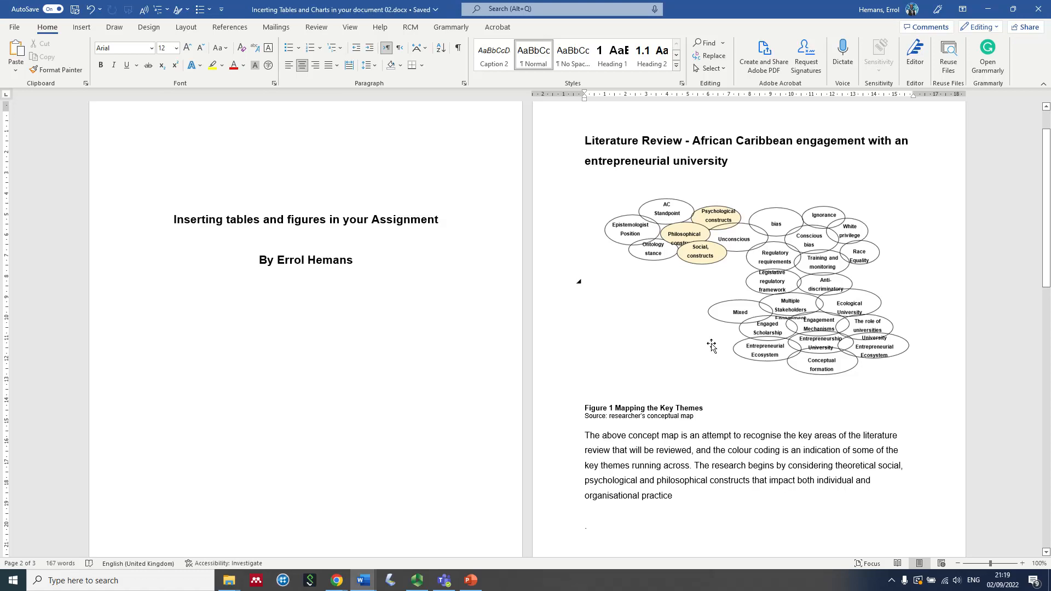
Select the inserted concept map as a single image and look at the picture options available for it
{"action": "left_click", "coordinate": [786, 258]}
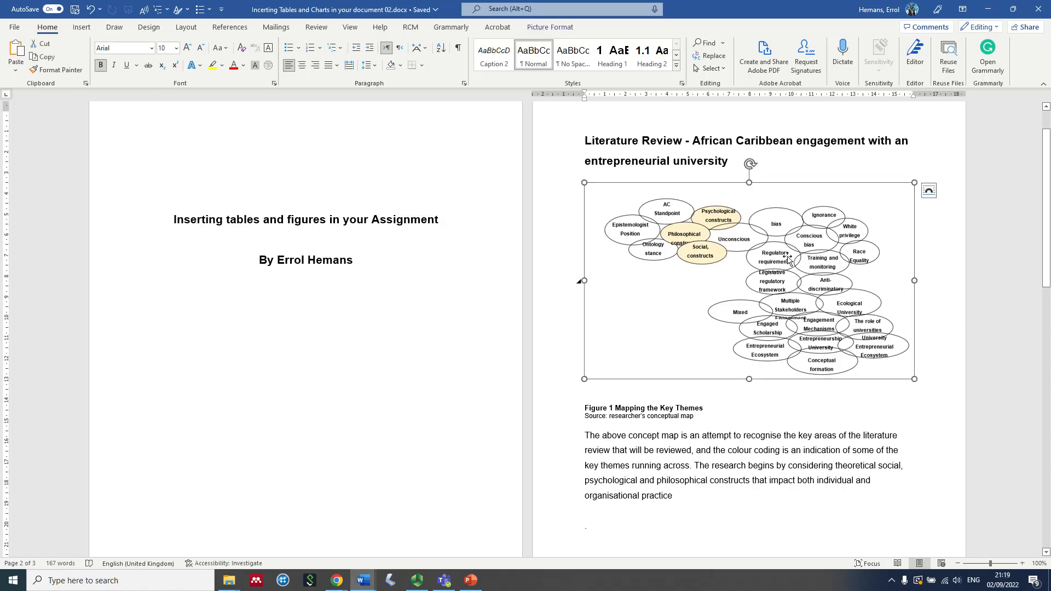
{"action": "left_click", "coordinate": [787, 258]}
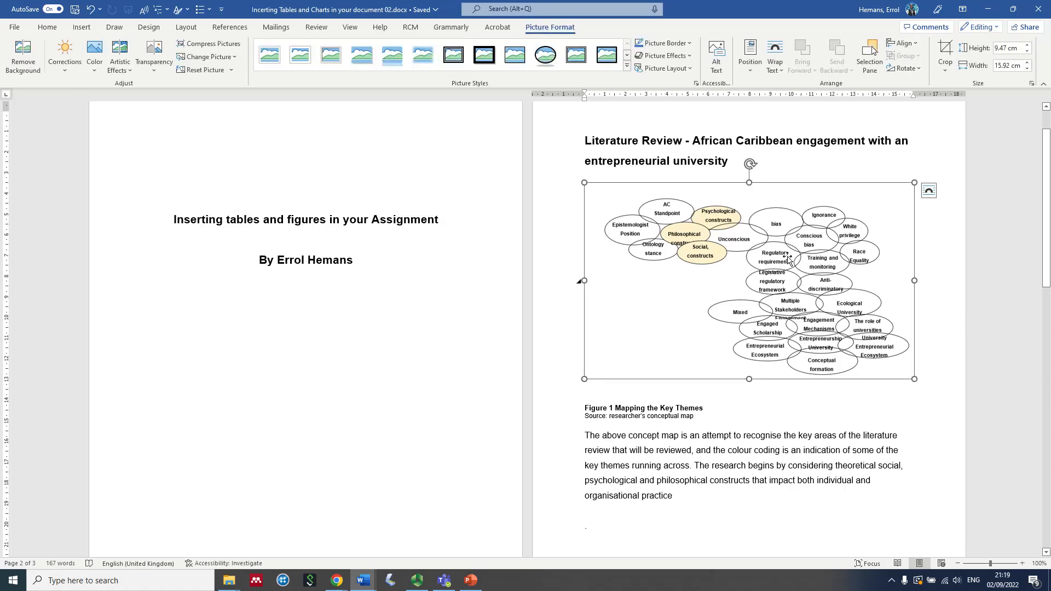
{"action": "right_click", "coordinate": [787, 258]}
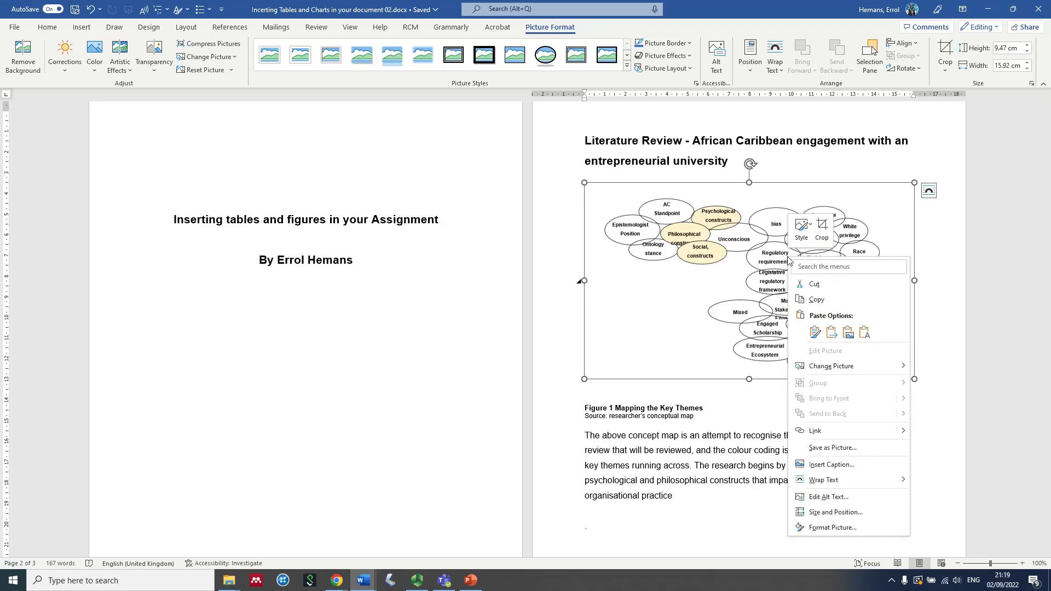
{"action": "left_click", "coordinate": [747, 251]}
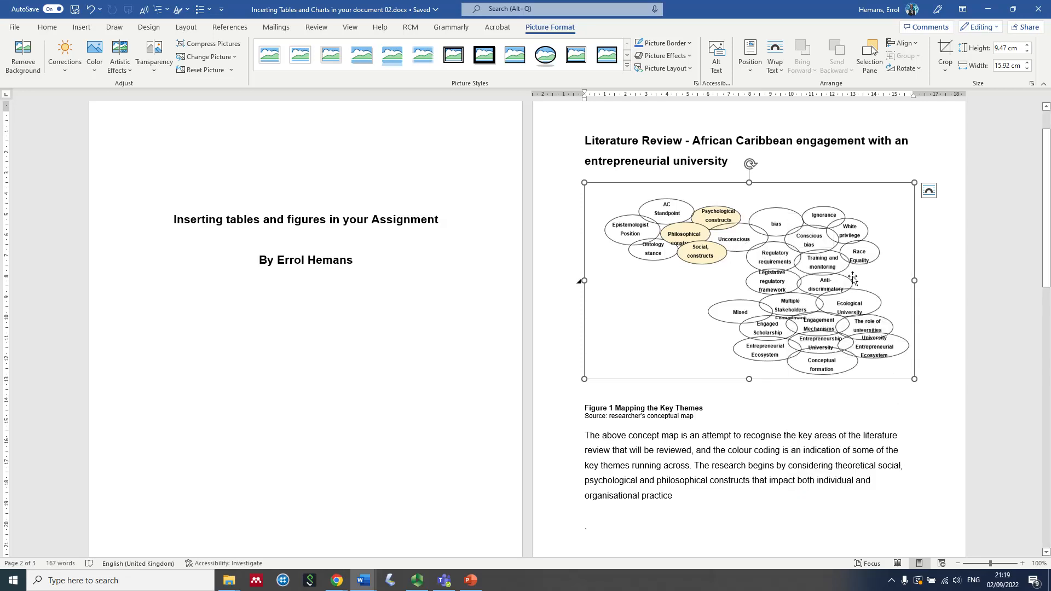
Recheck the word count statistics for all of document 02's text with the figure picture included, and clear the selection
{"action": "left_click_drag", "start_coordinate": [144, 174], "coordinate": [627, 435]}
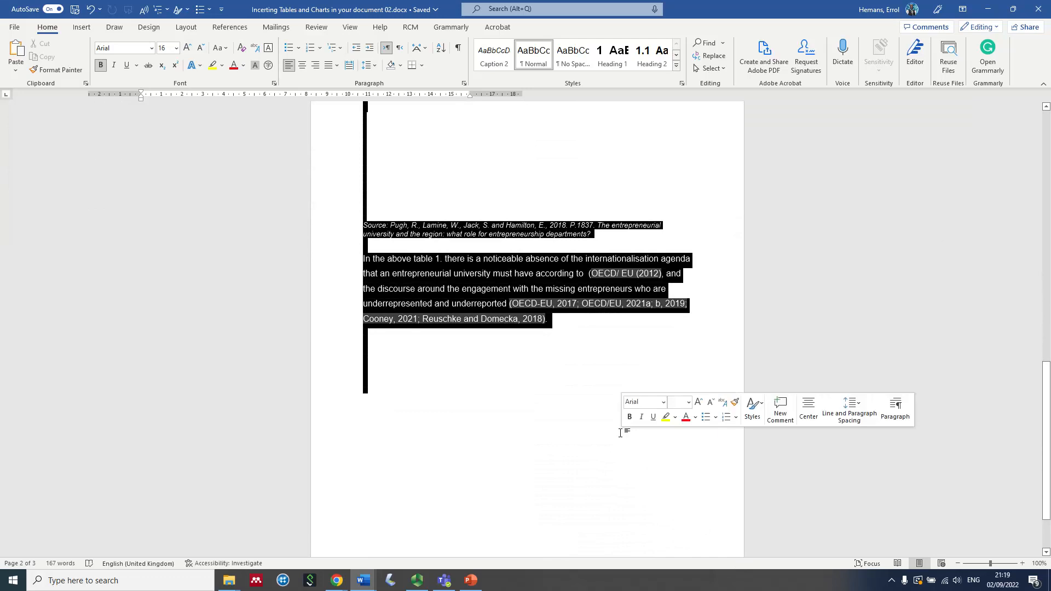
{"action": "left_click", "coordinate": [319, 29]}
{"action": "left_click", "coordinate": [110, 52]}
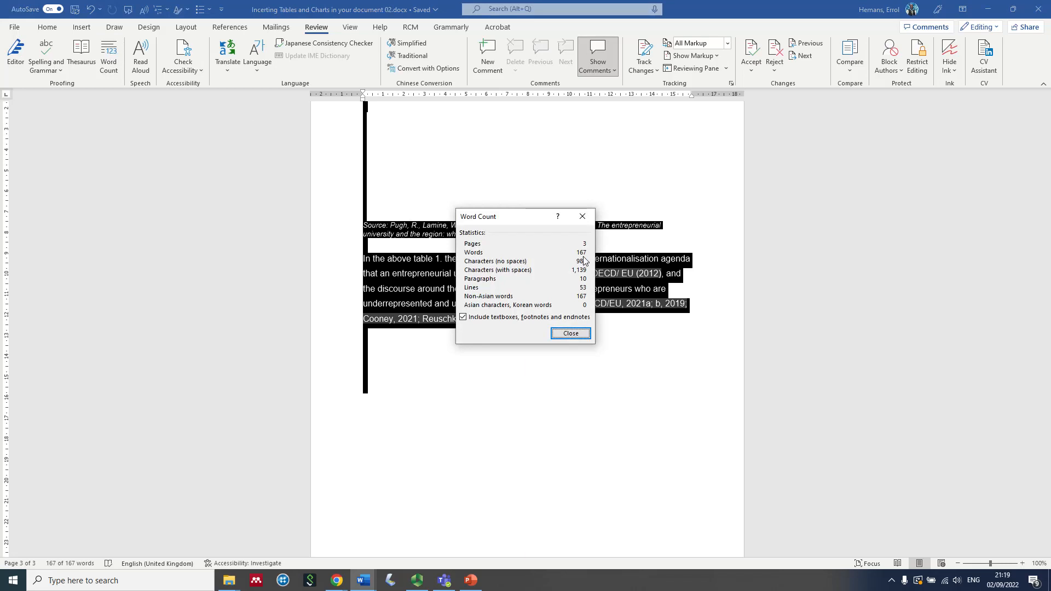
{"action": "left_click", "coordinate": [586, 333]}
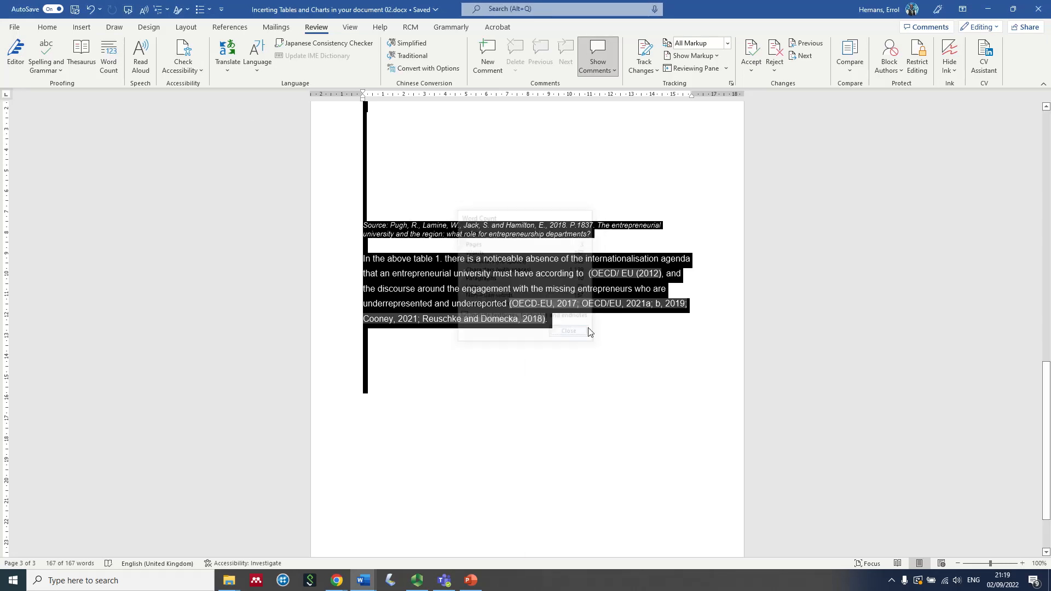
{"action": "left_click", "coordinate": [534, 184]}
Insert a screen clipping of the key themes table below the Table 1 caption in document 02
{"action": "scroll", "coordinate": [558, 175], "scroll_direction": "up", "scroll_amount": 3}
{"action": "scroll", "coordinate": [506, 309], "scroll_direction": "up", "scroll_amount": 10}
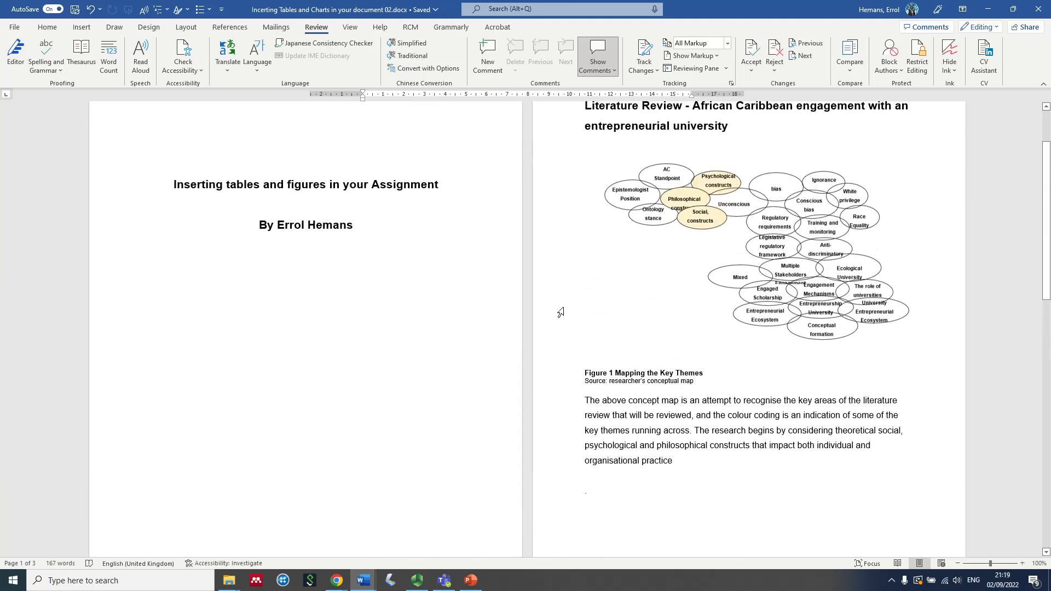
{"action": "scroll", "coordinate": [561, 312], "scroll_direction": "down", "scroll_amount": 7}
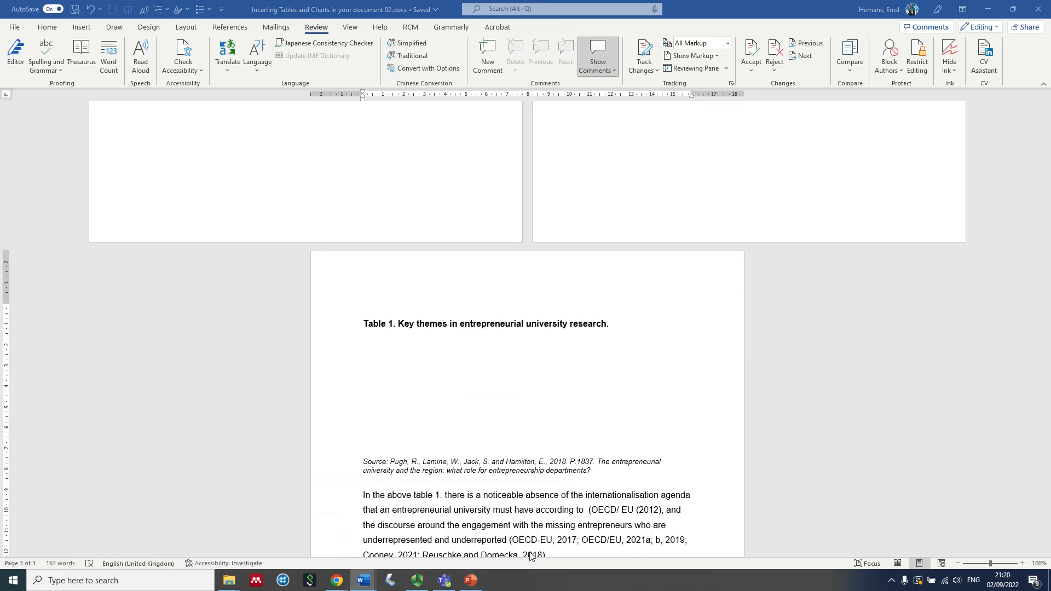
{"action": "scroll", "coordinate": [687, 305], "scroll_direction": "down", "scroll_amount": 2}
{"action": "scroll", "coordinate": [793, 313], "scroll_direction": "down", "scroll_amount": 1}
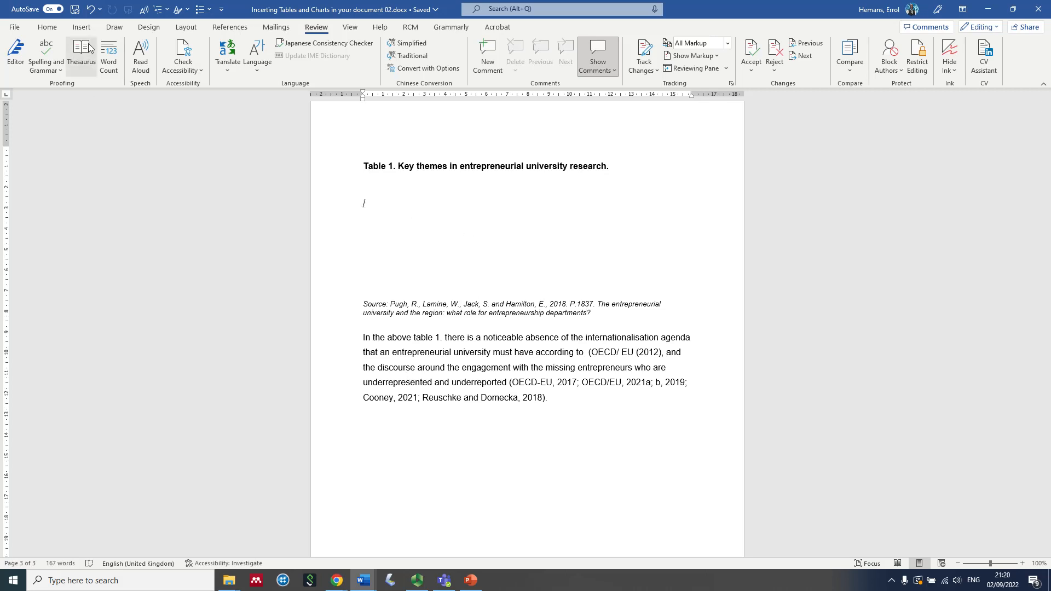
{"action": "left_click", "coordinate": [83, 29]}
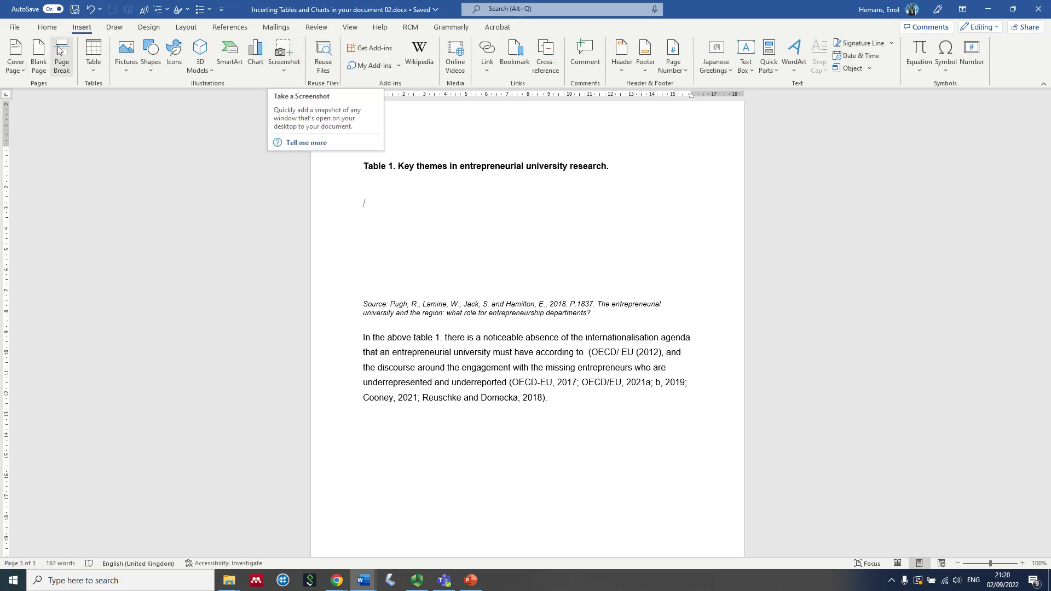
{"action": "left_click", "coordinate": [285, 57]}
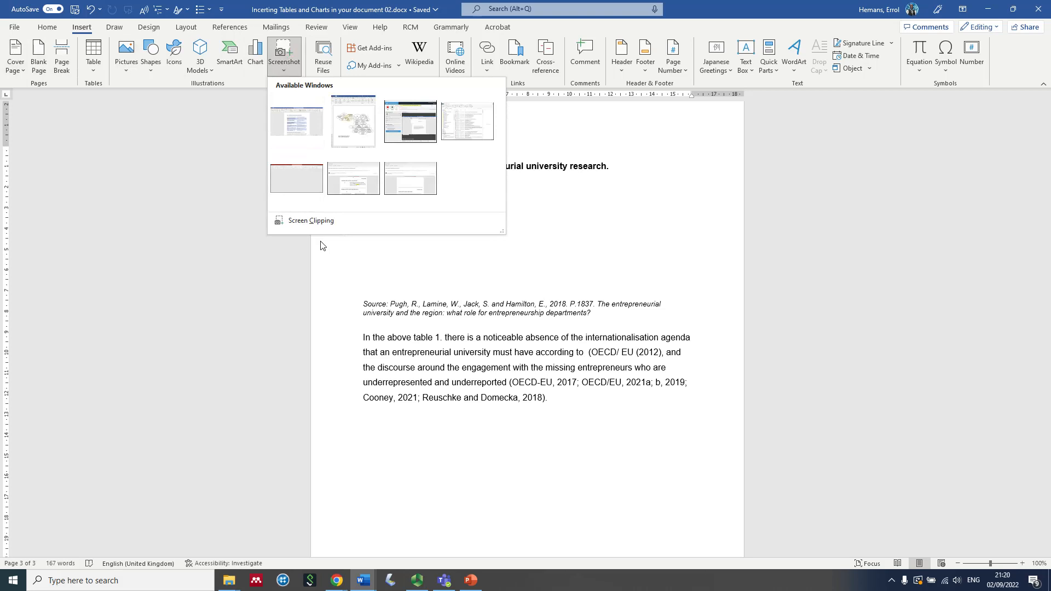
{"action": "left_click", "coordinate": [327, 227]}
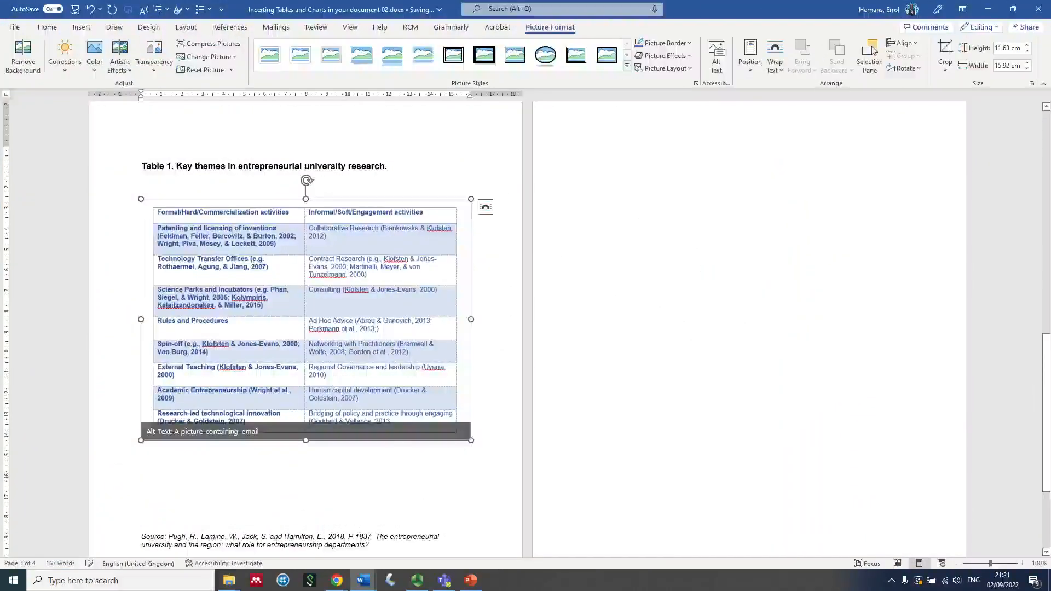
Review the inserted figure and table pictures across the pages, and place the cursor in the blank space below the table picture
{"action": "scroll", "coordinate": [394, 305], "scroll_direction": "up", "scroll_amount": 10}
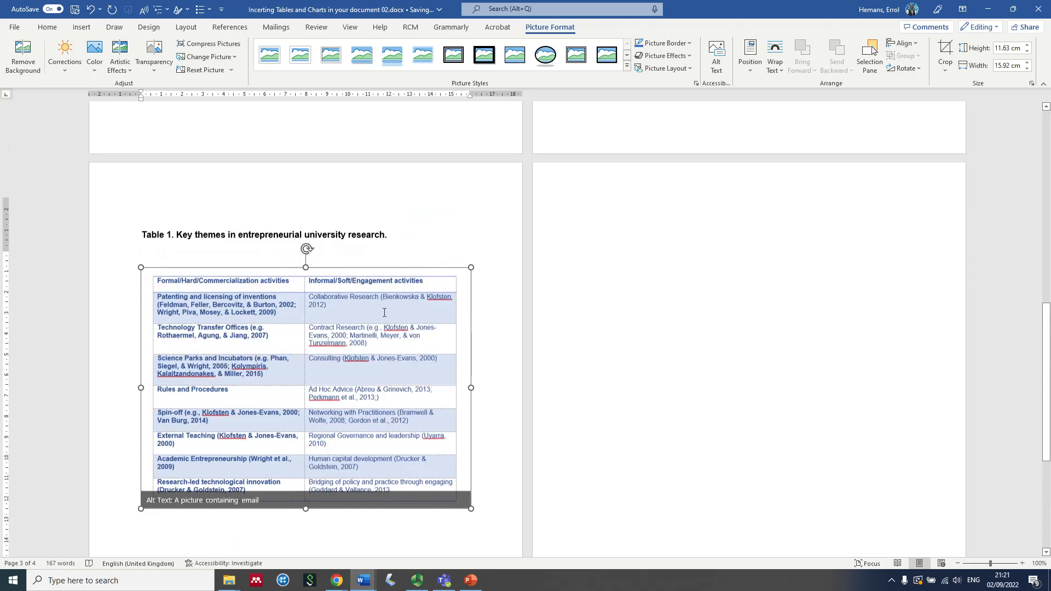
{"action": "scroll", "coordinate": [404, 307], "scroll_direction": "up", "scroll_amount": 5}
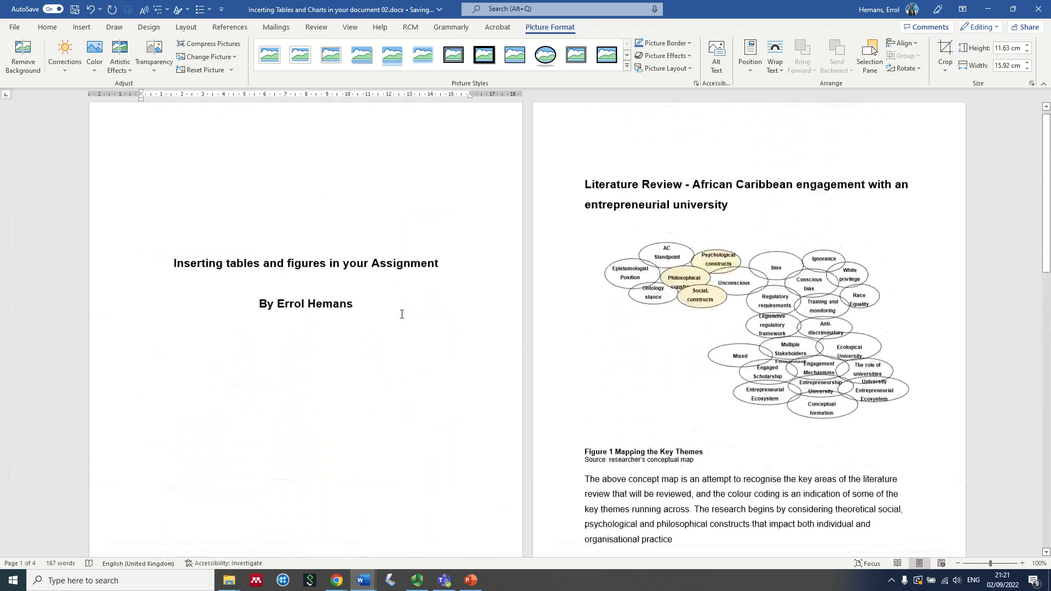
{"action": "scroll", "coordinate": [400, 318], "scroll_direction": "down", "scroll_amount": 4}
{"action": "scroll", "coordinate": [395, 331], "scroll_direction": "down", "scroll_amount": 10}
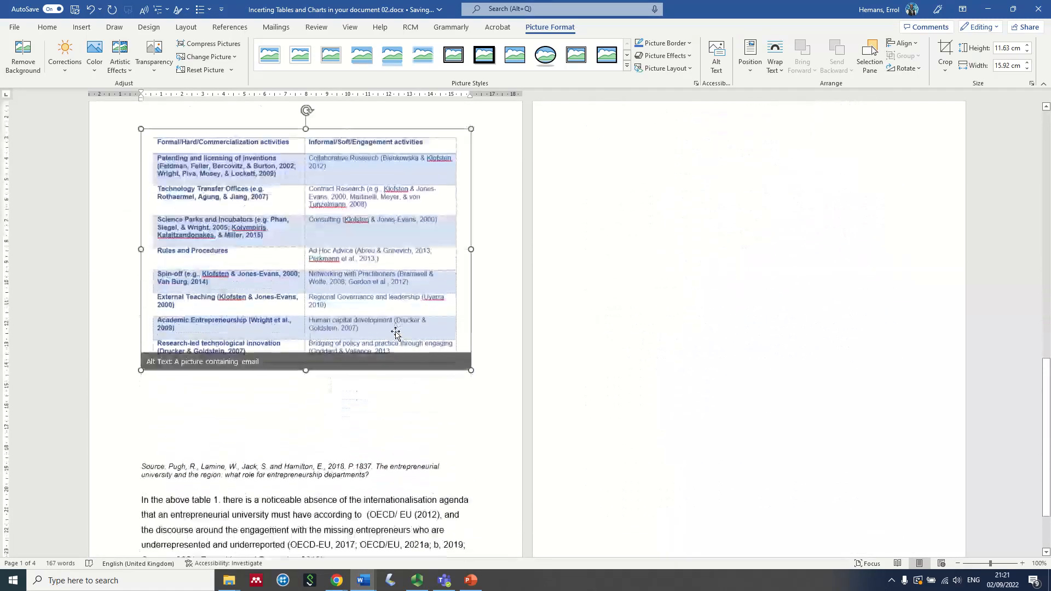
{"action": "left_click", "coordinate": [338, 408]}
{"action": "scroll", "coordinate": [338, 407], "scroll_direction": "down", "scroll_amount": 1}
{"action": "scroll", "coordinate": [338, 408], "scroll_direction": "down", "scroll_amount": 1}
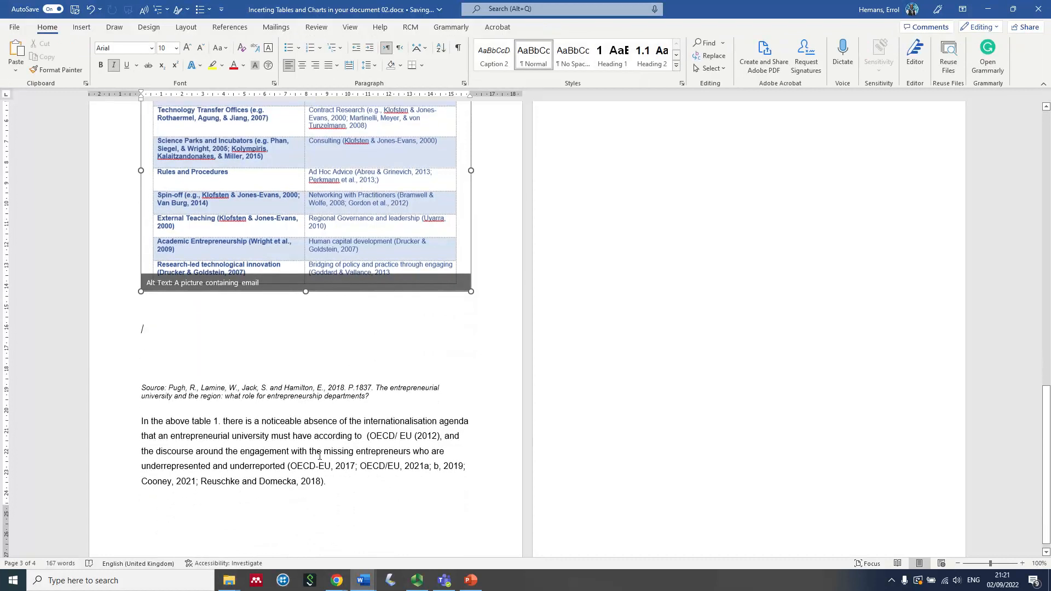
Delete the blank space between the table picture and its source line in document 02, and go back to the first page
{"action": "left_click", "coordinate": [213, 334]}
{"action": "left_click", "coordinate": [191, 374]}
{"action": "triple_click", "coordinate": [192, 377]}
{"action": "key", "text": "Delete"}
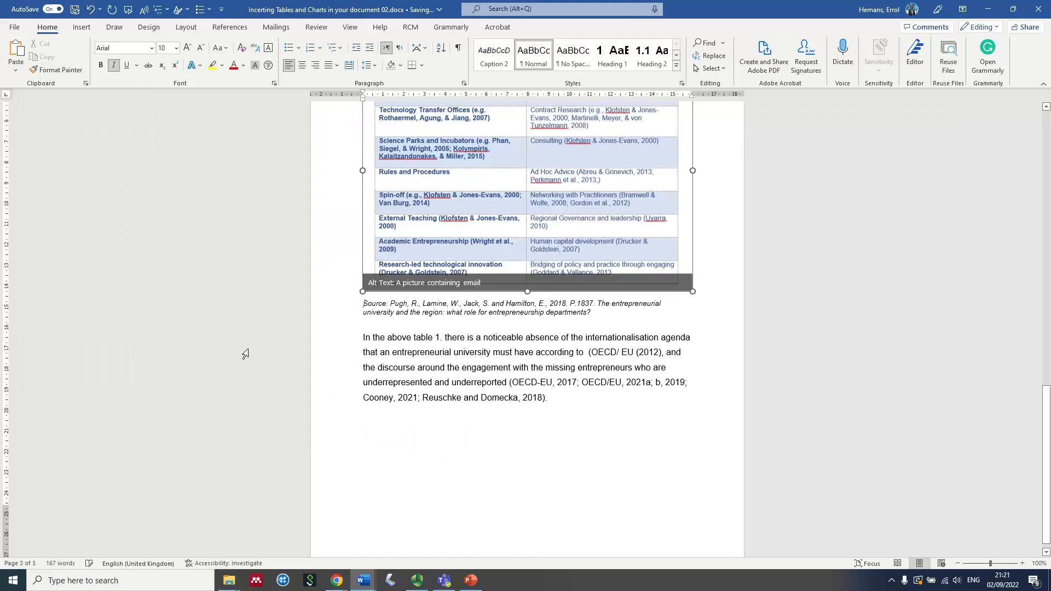
{"action": "scroll", "coordinate": [712, 215], "scroll_direction": "up", "scroll_amount": 4}
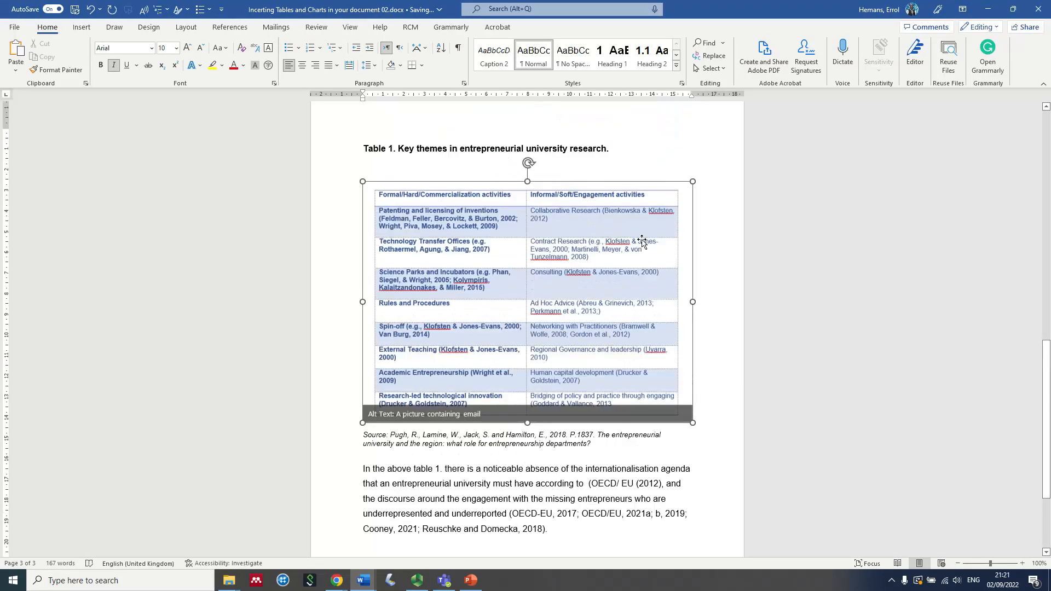
{"action": "key", "text": "Up"}
{"action": "scroll", "coordinate": [669, 392], "scroll_direction": "up", "scroll_amount": 7}
{"action": "scroll", "coordinate": [672, 386], "scroll_direction": "up", "scroll_amount": 4}
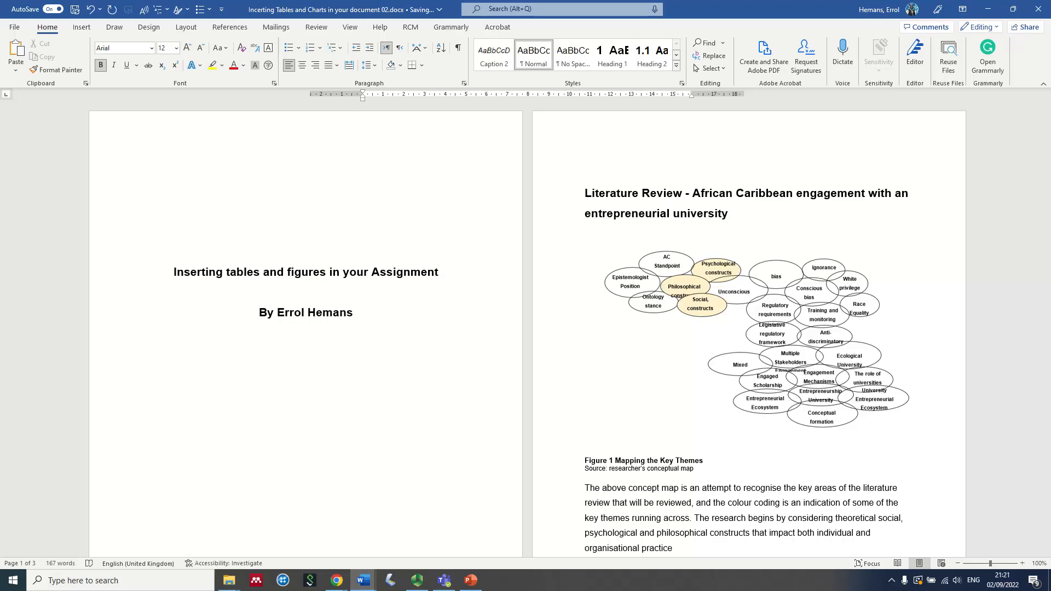
Bring up document 01 in a full-screen window and zoom out until all three pages are shown side by side
{"action": "left_click_drag", "start_coordinate": [1050, 62], "coordinate": [618, 85]}
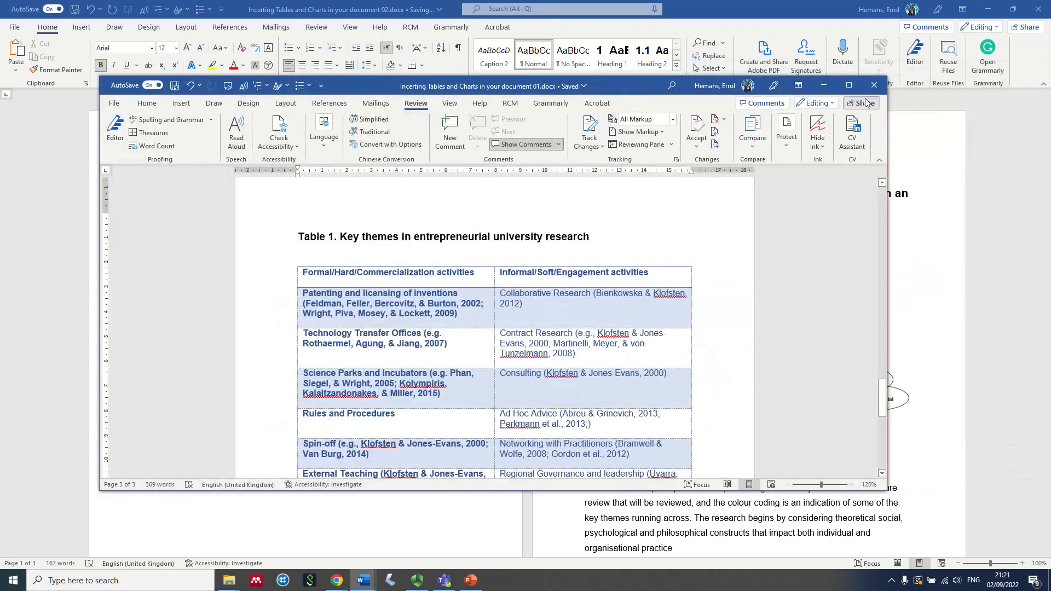
{"action": "scroll", "coordinate": [854, 87], "scroll_direction": "down", "scroll_amount": 1}
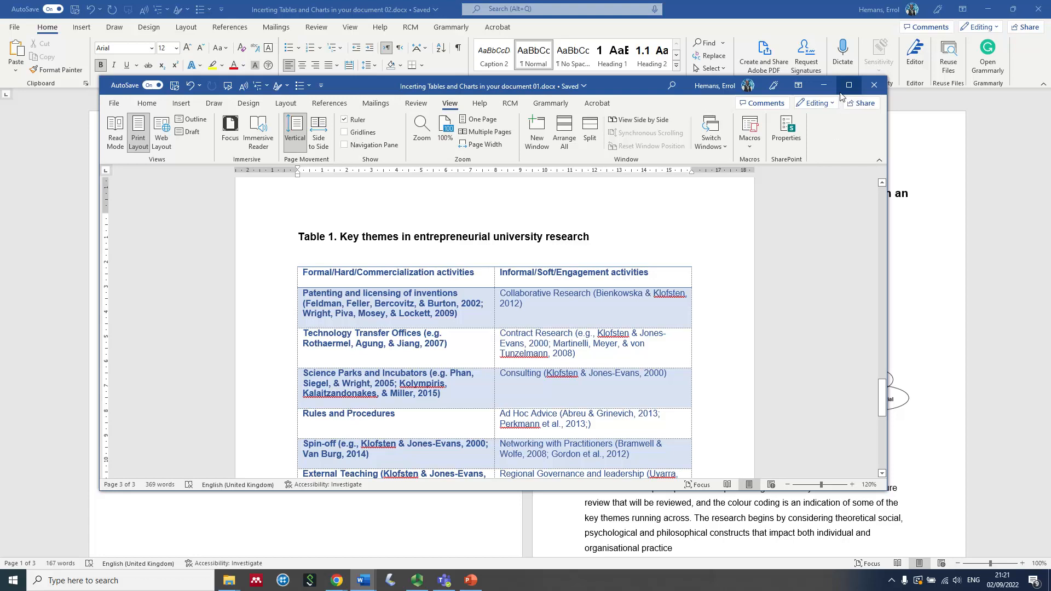
{"action": "left_click", "coordinate": [849, 85]}
{"action": "scroll", "coordinate": [832, 201], "scroll_direction": "down", "scroll_amount": 4}
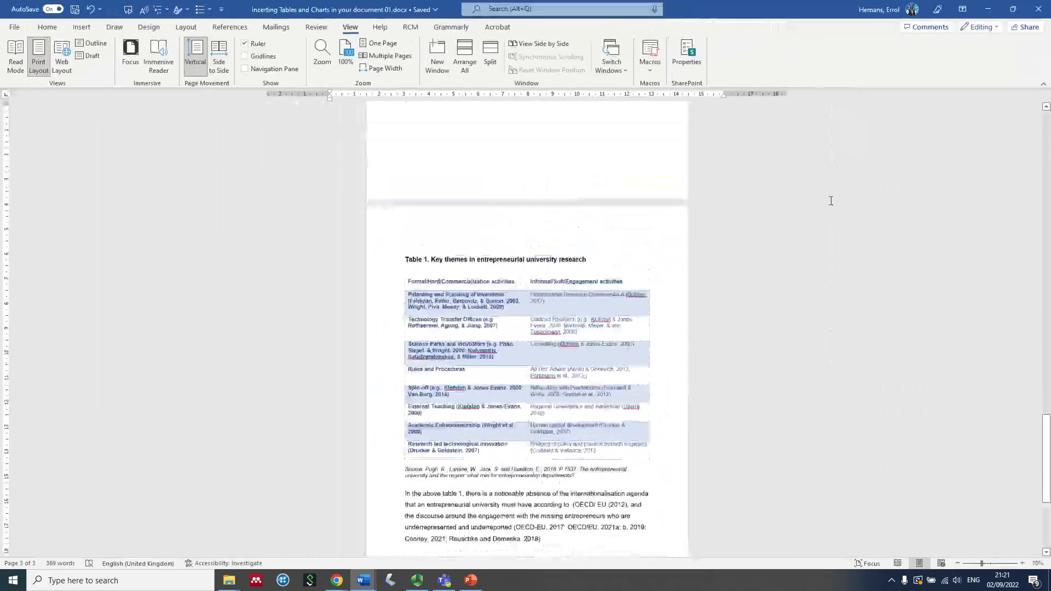
{"action": "scroll", "coordinate": [831, 201], "scroll_direction": "down", "scroll_amount": 1}
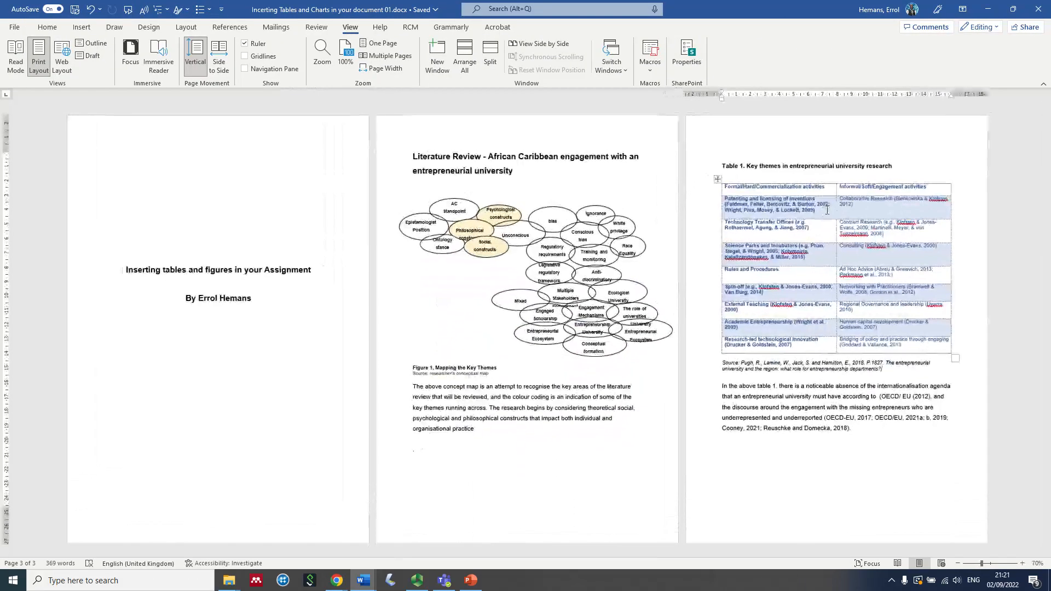
Examine how the table and concept map in document 01 consist of editable cells and shapes, ending with the whole table selected
{"action": "left_click", "coordinate": [882, 369]}
{"action": "left_click", "coordinate": [769, 251]}
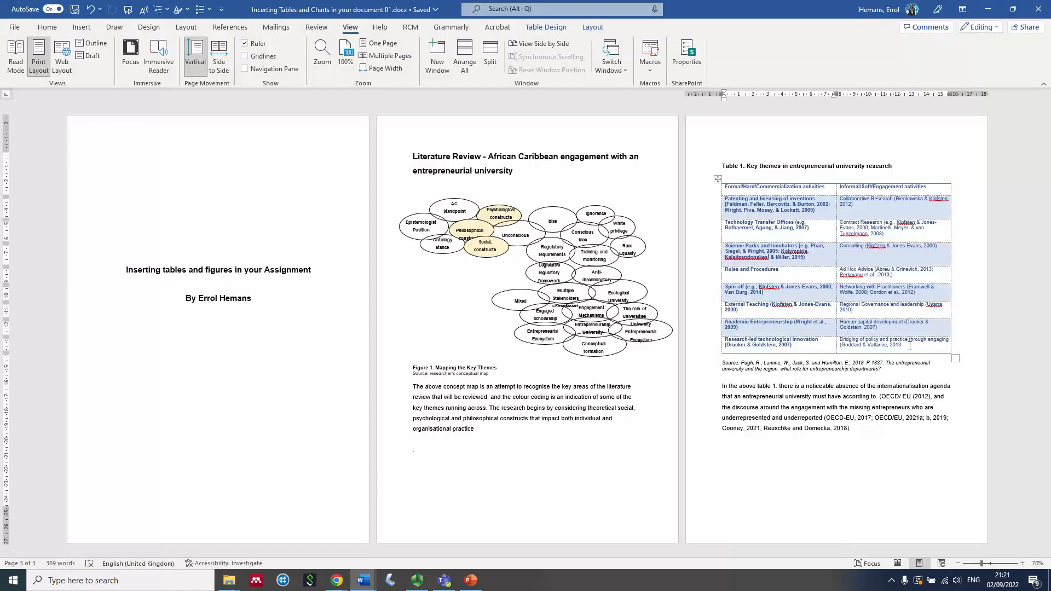
{"action": "left_click", "coordinate": [590, 298]}
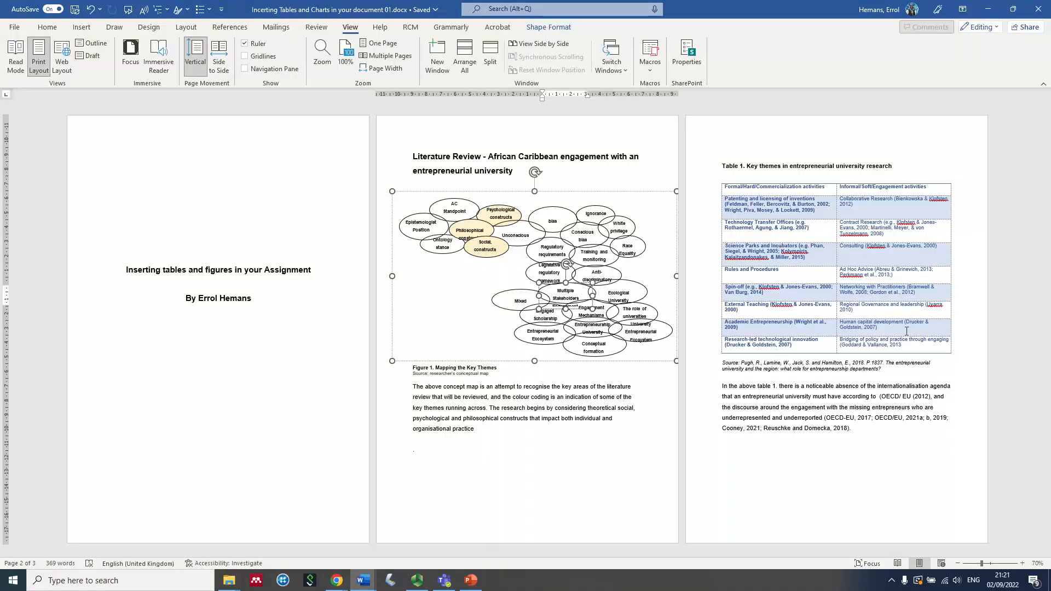
{"action": "left_click_drag", "start_coordinate": [911, 347], "coordinate": [733, 186]}
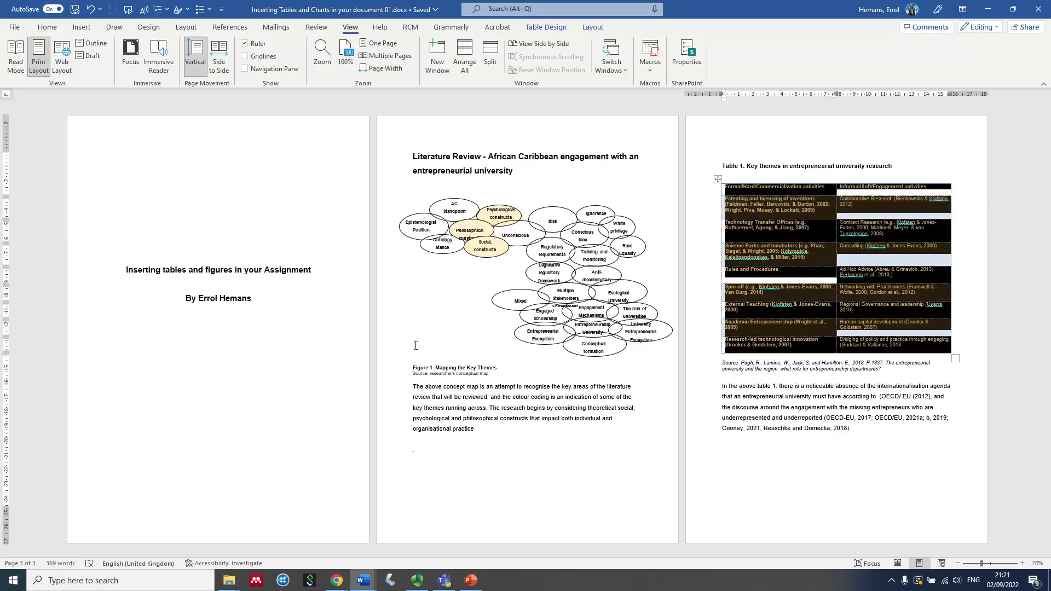
Select everything in document 01 and check its word count statistics
{"action": "key", "text": "ctrl+a"}
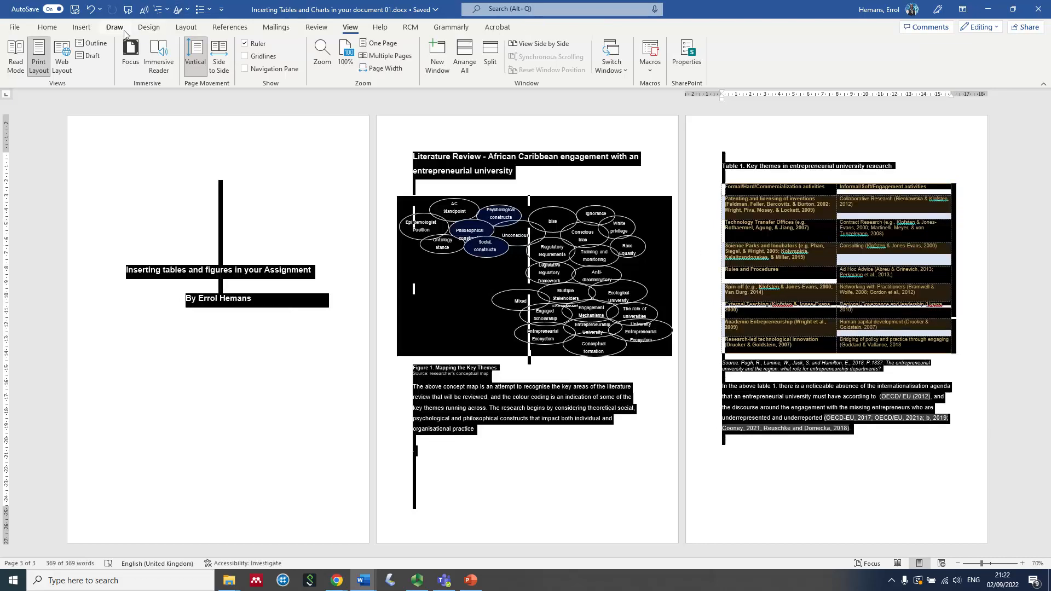
{"action": "left_click", "coordinate": [323, 28]}
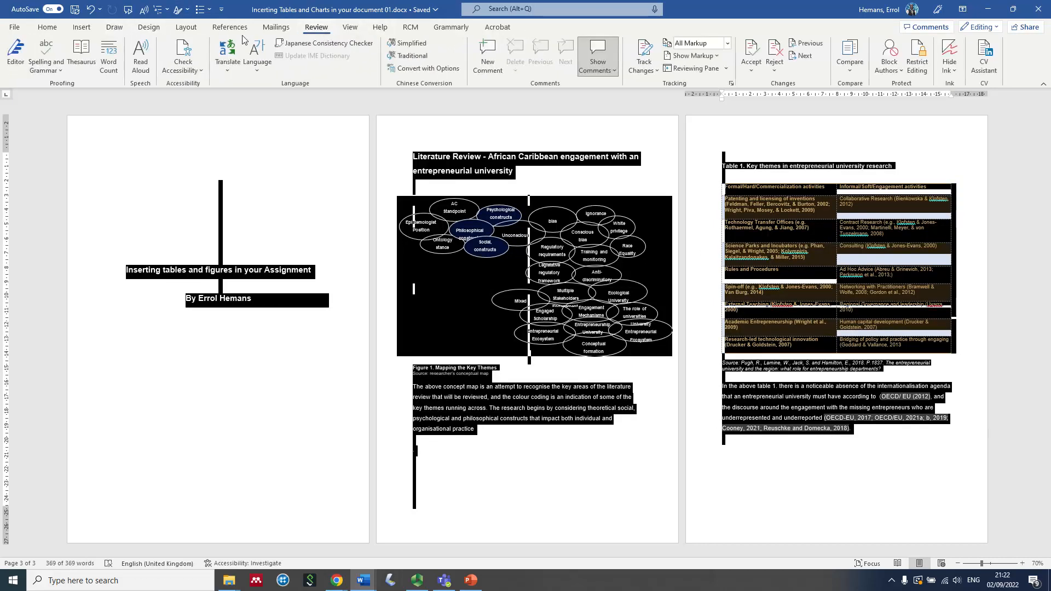
{"action": "left_click", "coordinate": [109, 53]}
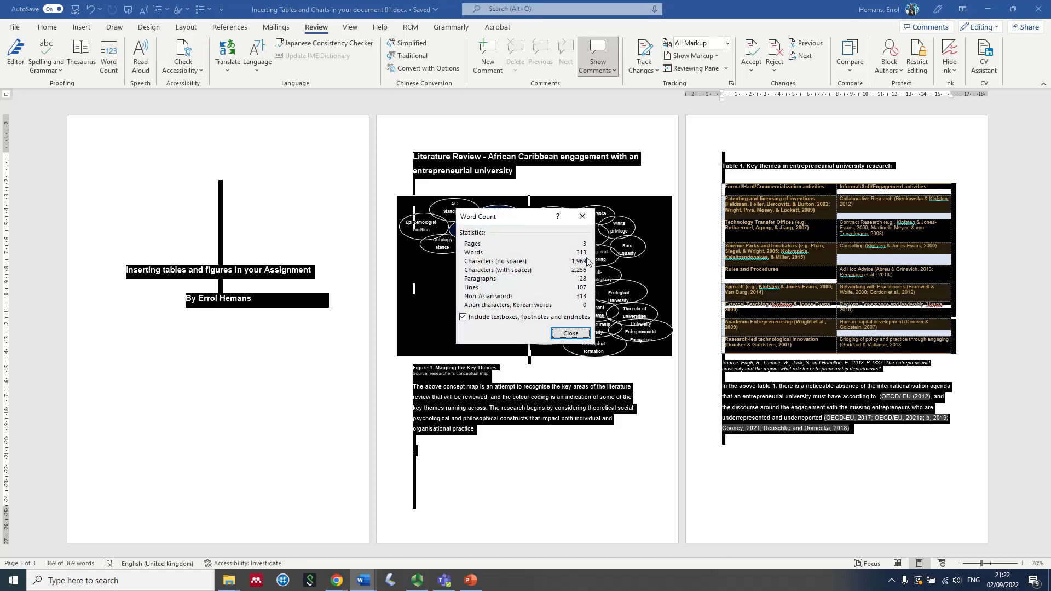
{"action": "left_click", "coordinate": [576, 335]}
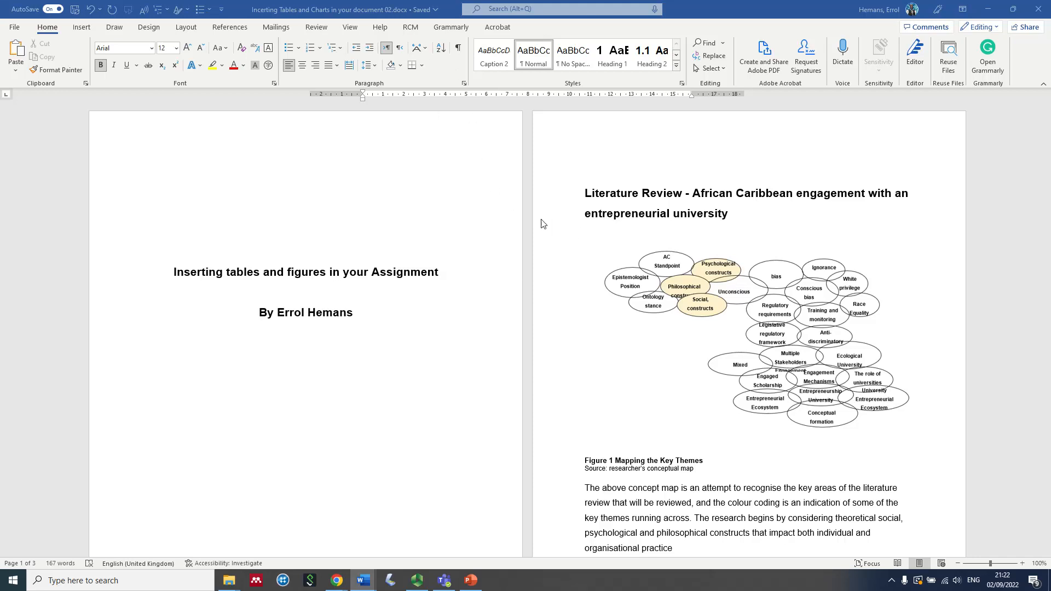
Return to document 02, select the content of all three pages to check its word count statistics, and clear the selection
{"action": "scroll", "coordinate": [577, 258], "scroll_direction": "down", "scroll_amount": 4}
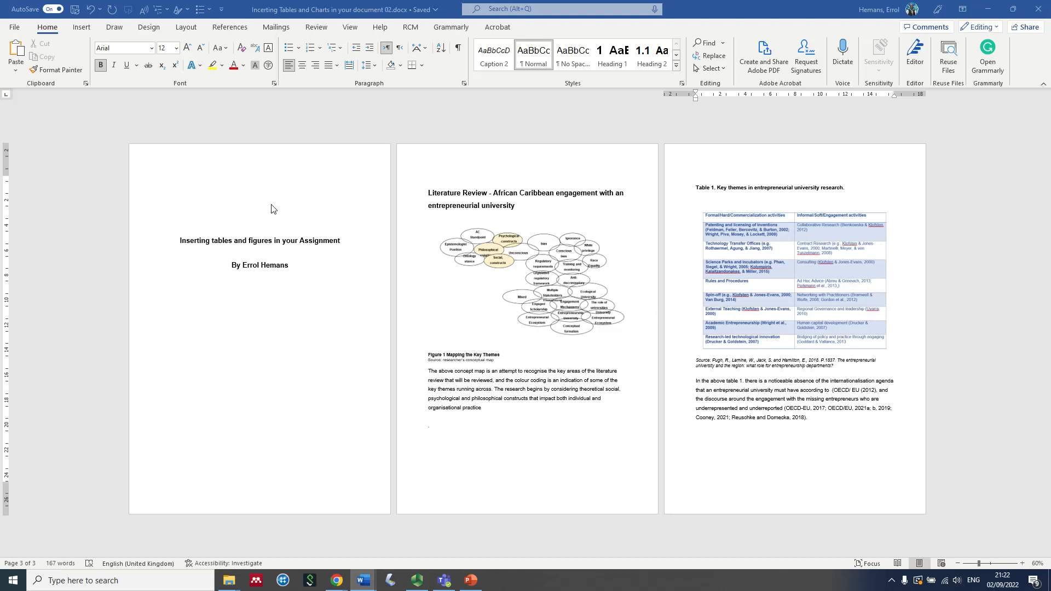
{"action": "left_click_drag", "start_coordinate": [230, 210], "coordinate": [841, 441]}
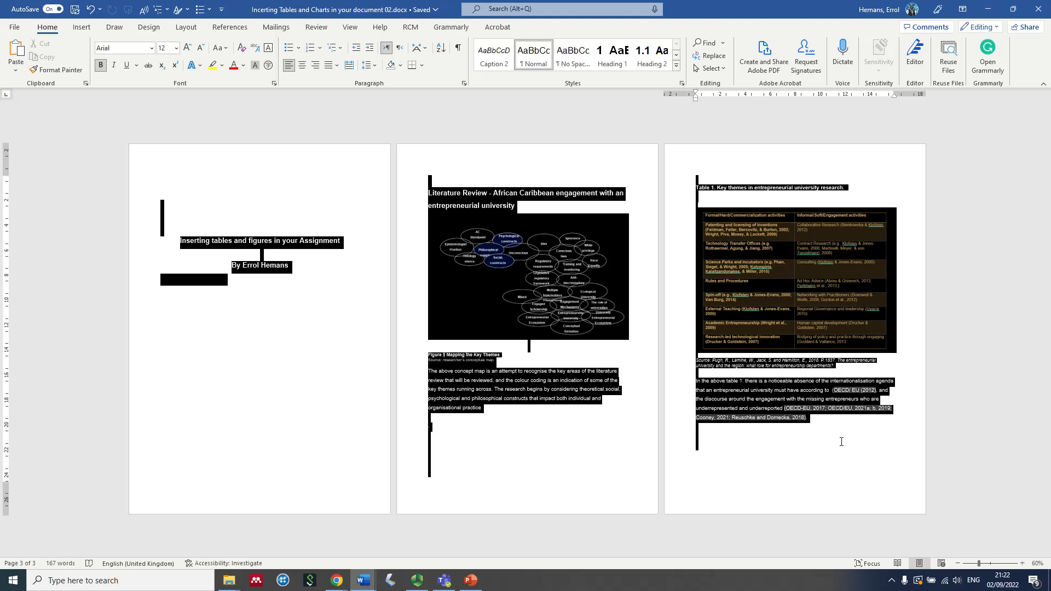
{"action": "left_click", "coordinate": [324, 30]}
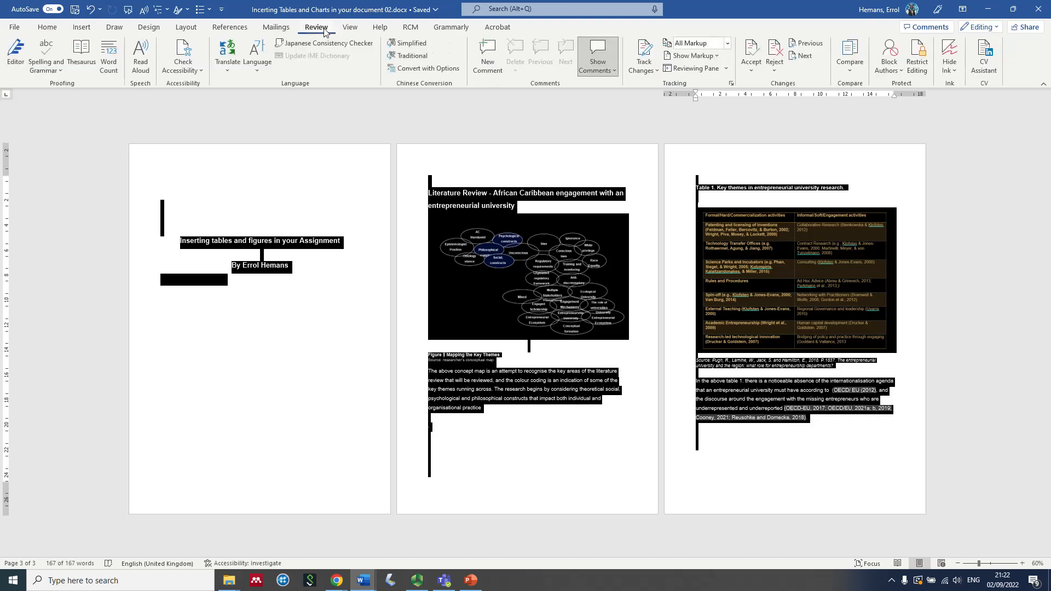
{"action": "left_click", "coordinate": [108, 50]}
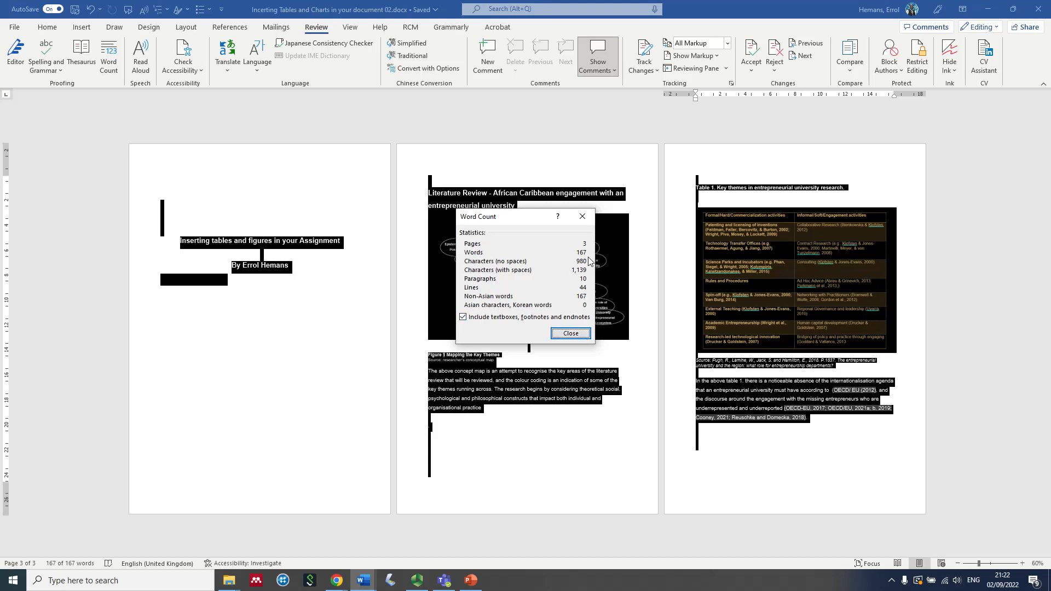
{"action": "left_click", "coordinate": [576, 335]}
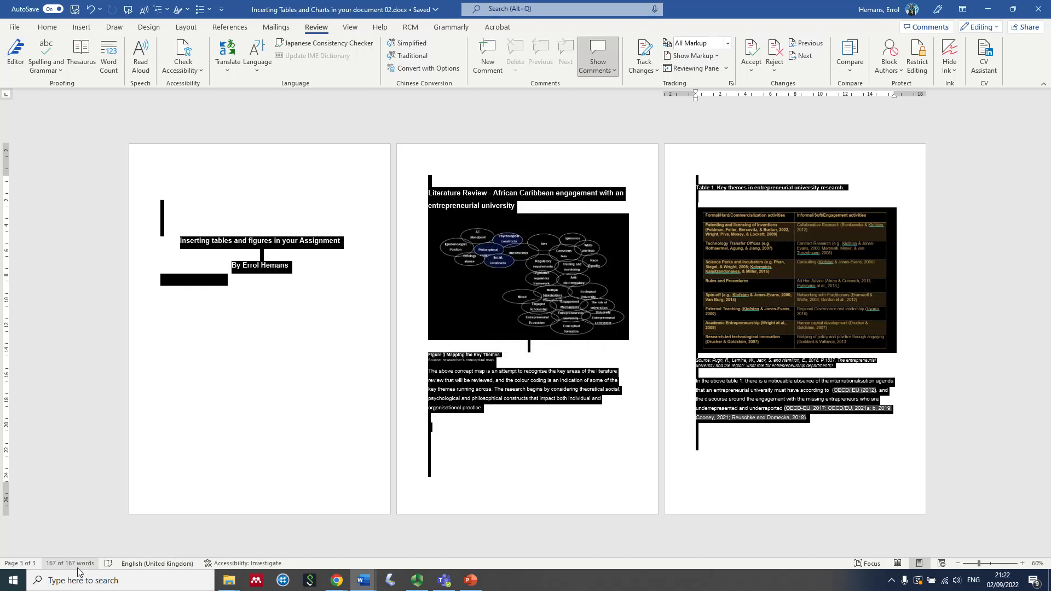
{"action": "left_click", "coordinate": [558, 446]}
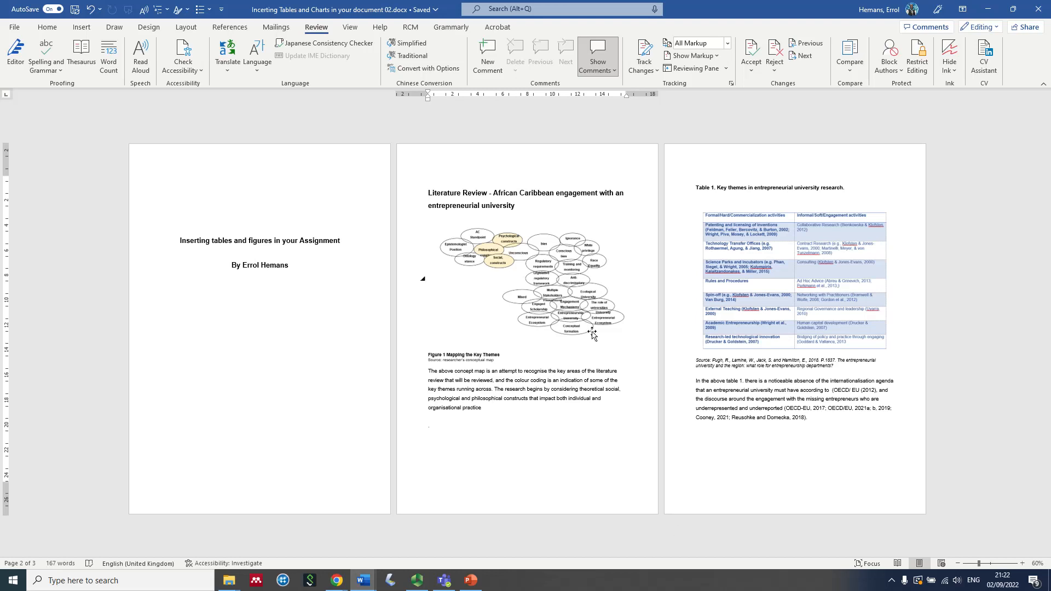
Shrink the key themes table picture on page 3 of document 02 proportionally to about 9 cm wide
{"action": "left_click", "coordinate": [777, 276]}
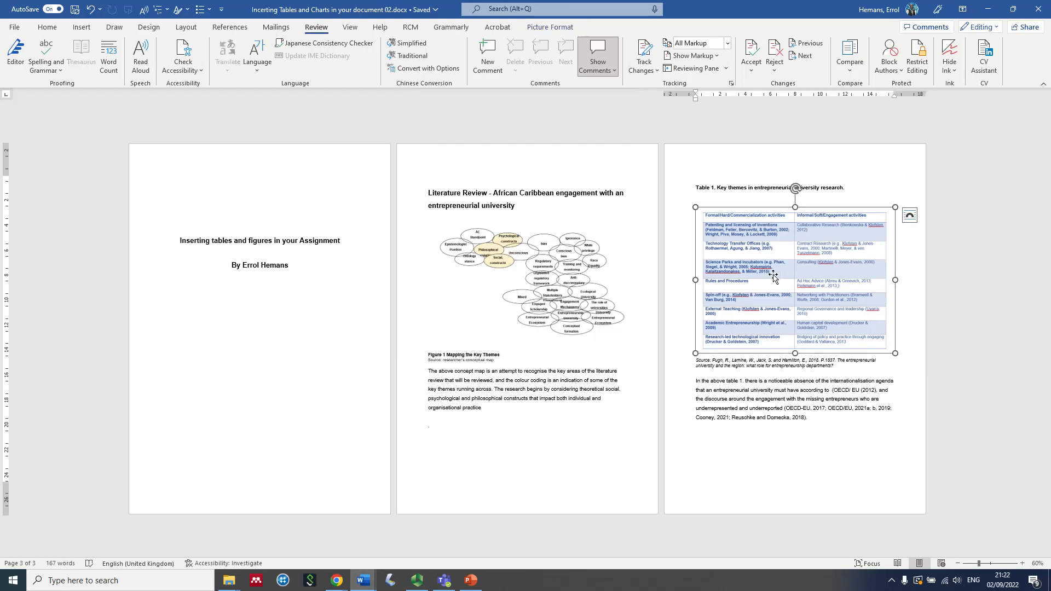
{"action": "left_click_drag", "start_coordinate": [693, 207], "coordinate": [778, 285]}
{"action": "scroll", "coordinate": [770, 289], "scroll_direction": "up", "scroll_amount": 5, "text": "ctrl"}
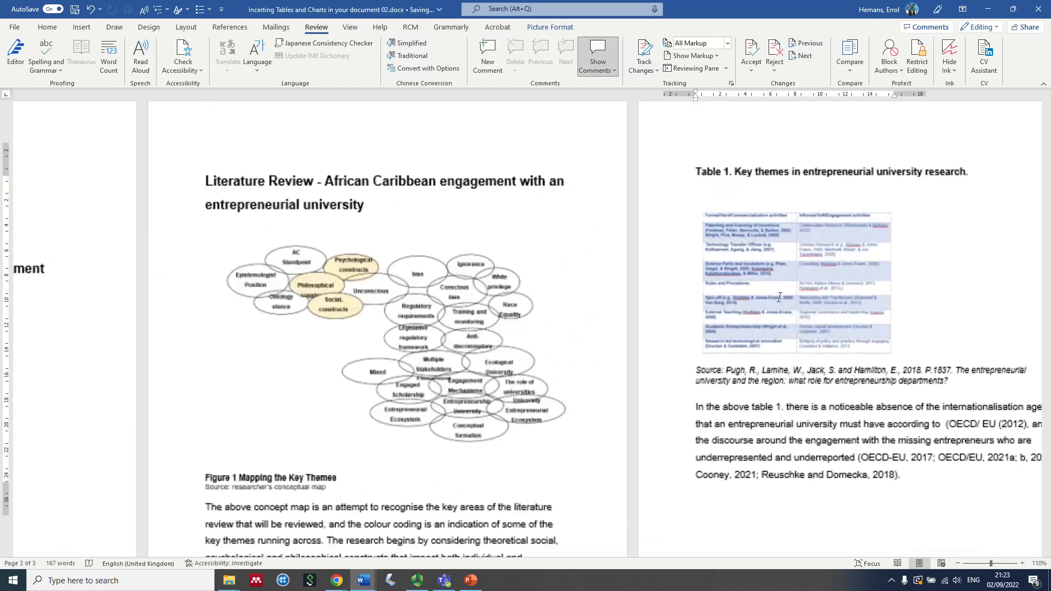
{"action": "scroll", "coordinate": [779, 297], "scroll_direction": "up", "scroll_amount": 6, "text": "ctrl"}
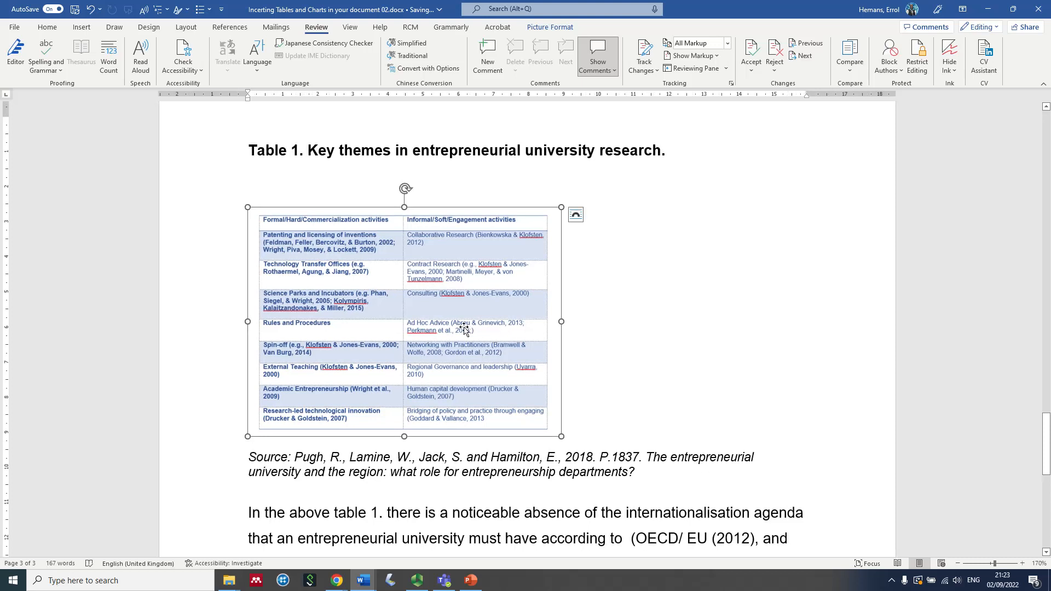
Enlarge the key themes table picture in stages until it extends past the page edge
{"action": "left_click_drag", "start_coordinate": [560, 436], "coordinate": [699, 548]}
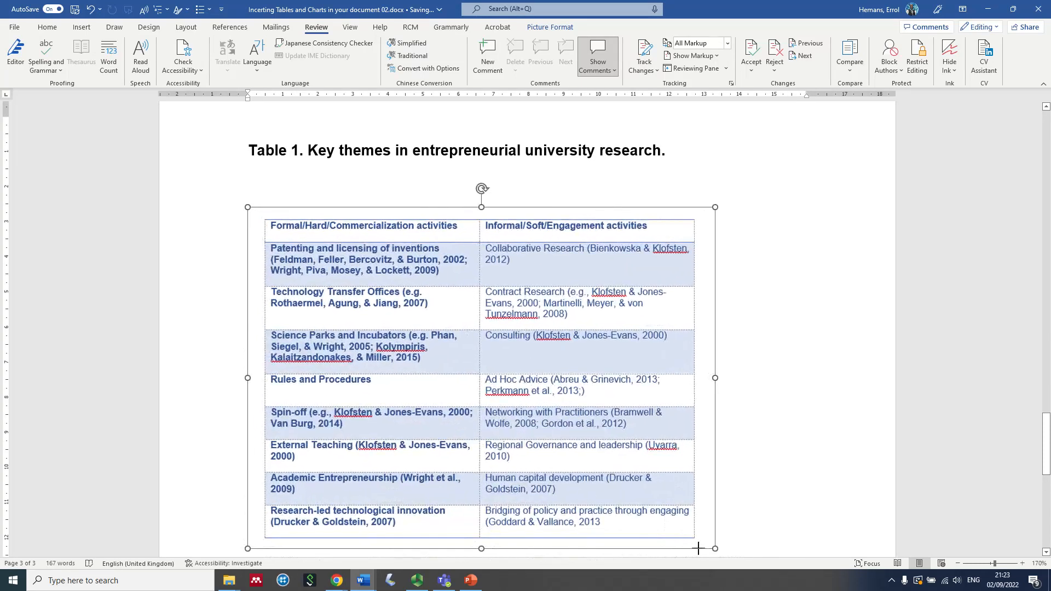
{"action": "left_click_drag", "start_coordinate": [698, 548], "coordinate": [915, 589]}
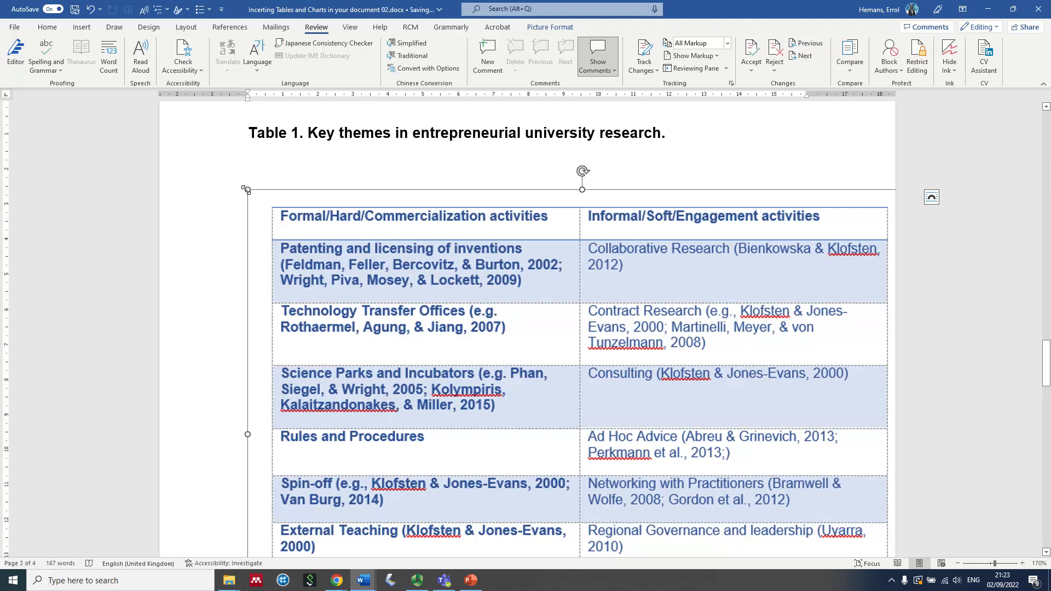
{"action": "left_click_drag", "start_coordinate": [247, 191], "coordinate": [170, 157]}
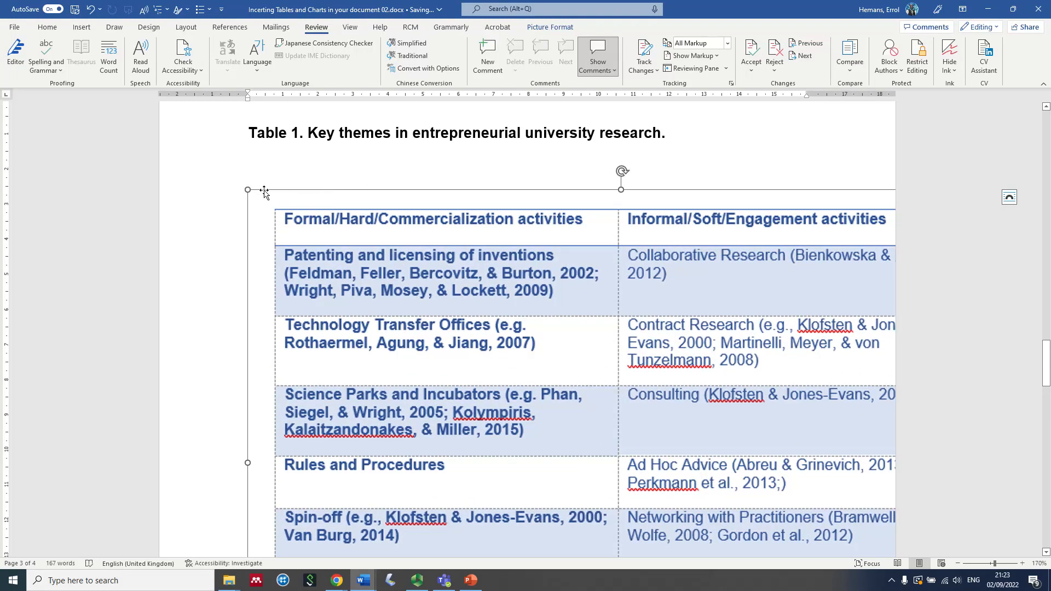
Reduce the oversized table picture proportionally to about 17 cm wide so that it fits on the page
{"action": "scroll", "coordinate": [416, 246], "scroll_direction": "down", "scroll_amount": 2}
{"action": "scroll", "coordinate": [274, 186], "scroll_direction": "up", "scroll_amount": 2}
{"action": "left_click_drag", "start_coordinate": [249, 188], "coordinate": [365, 274]}
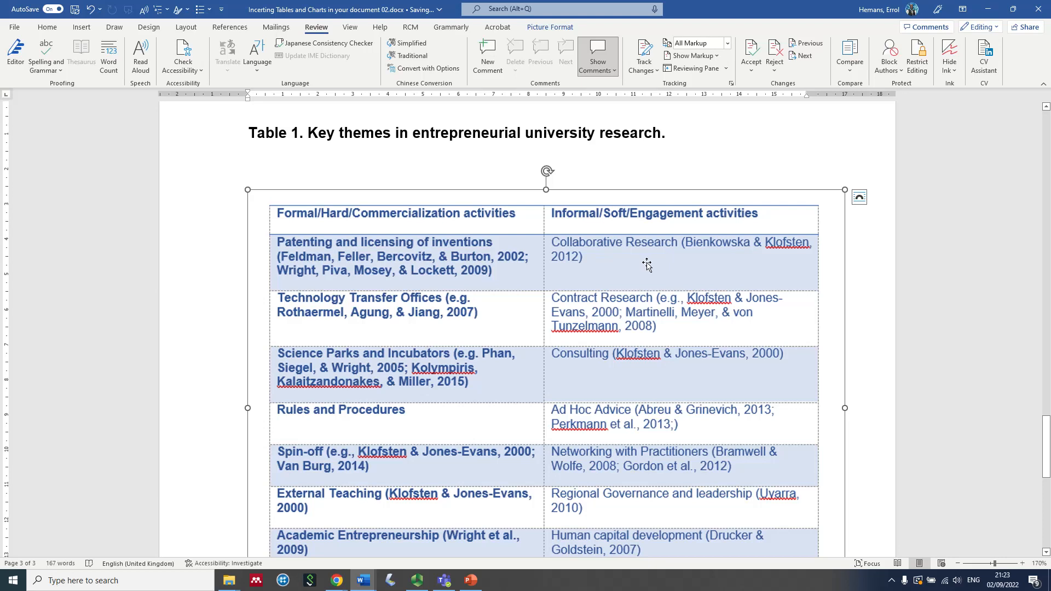
{"action": "scroll", "coordinate": [352, 205], "scroll_direction": "down", "scroll_amount": 2}
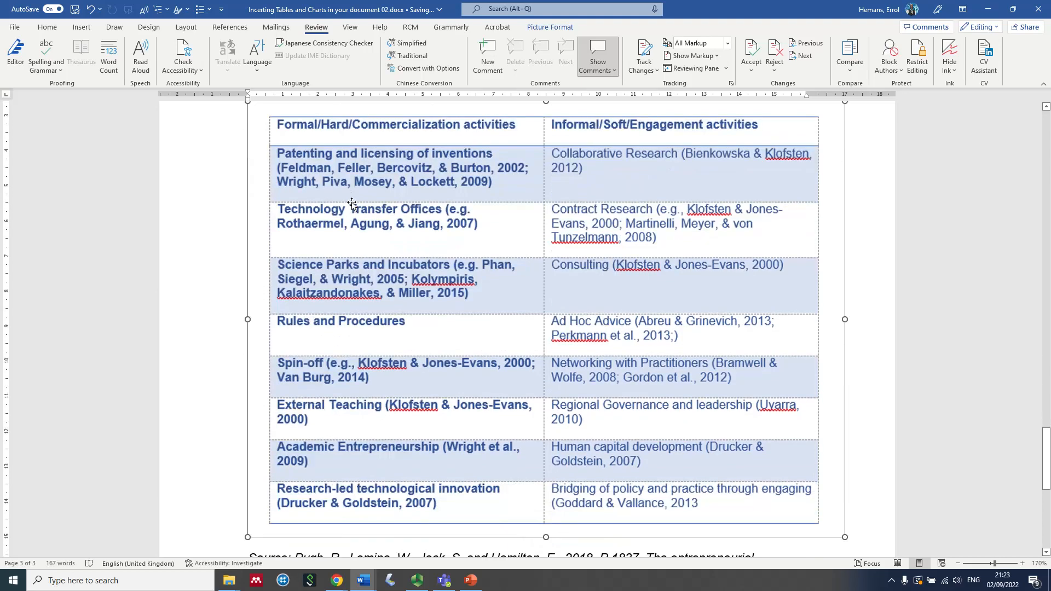
{"action": "scroll", "coordinate": [336, 174], "scroll_direction": "down", "scroll_amount": 3, "text": "ctrl"}
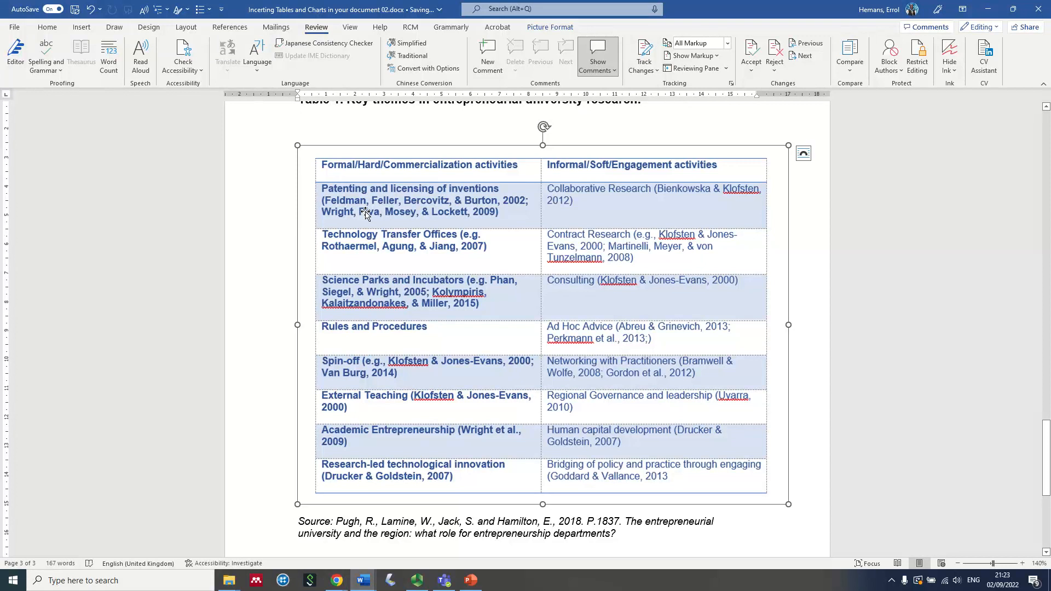
Left-align the table picture and scale it down proportionally to about 11 cm wide
{"action": "left_click", "coordinate": [261, 193]}
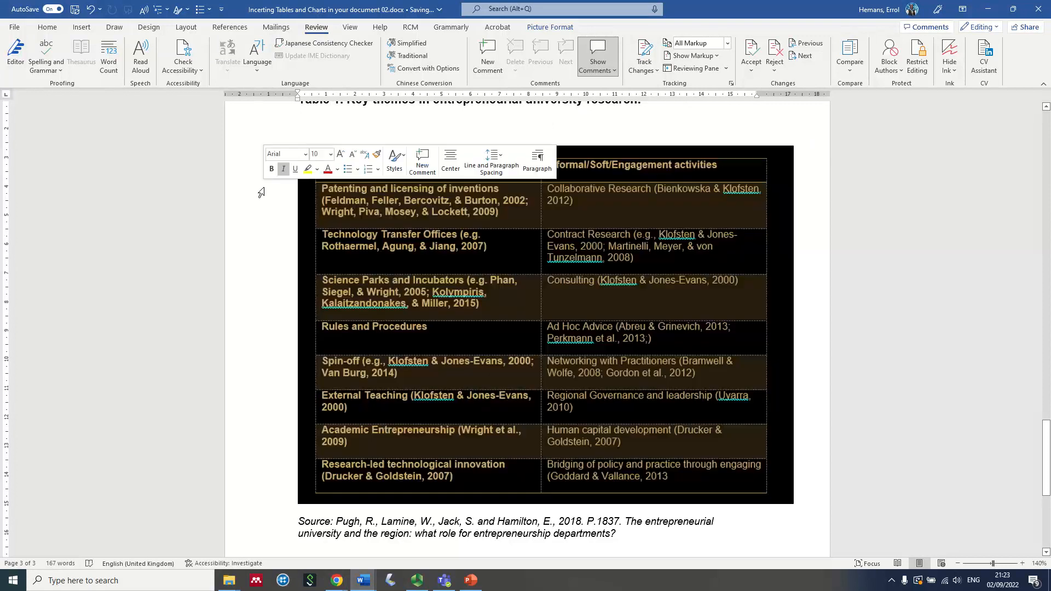
{"action": "left_click", "coordinate": [60, 26]}
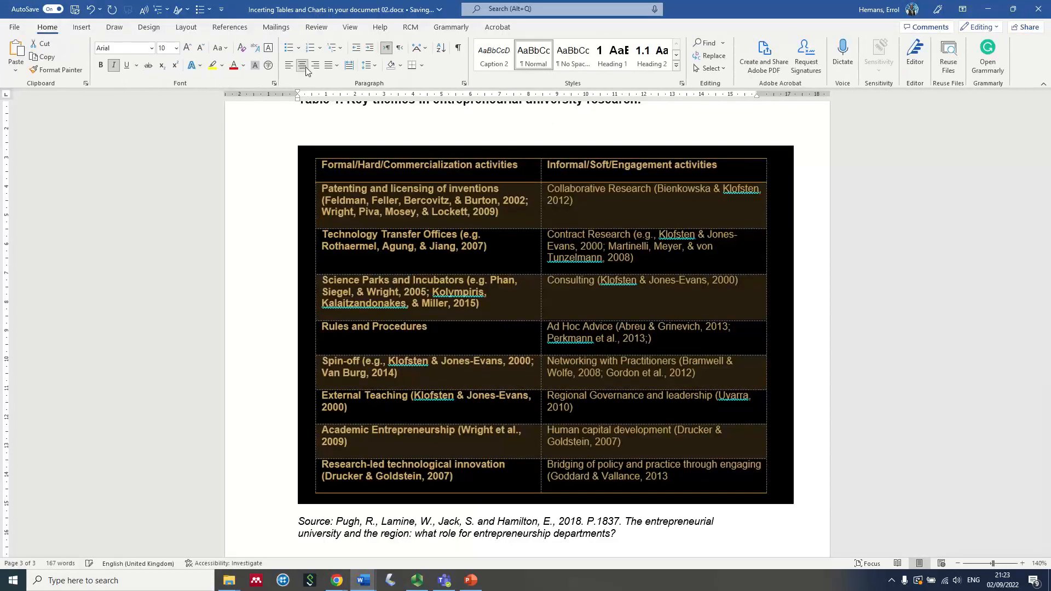
{"action": "left_click", "coordinate": [290, 69]}
{"action": "left_click", "coordinate": [355, 188]}
{"action": "left_click_drag", "start_coordinate": [355, 188], "coordinate": [459, 260]}
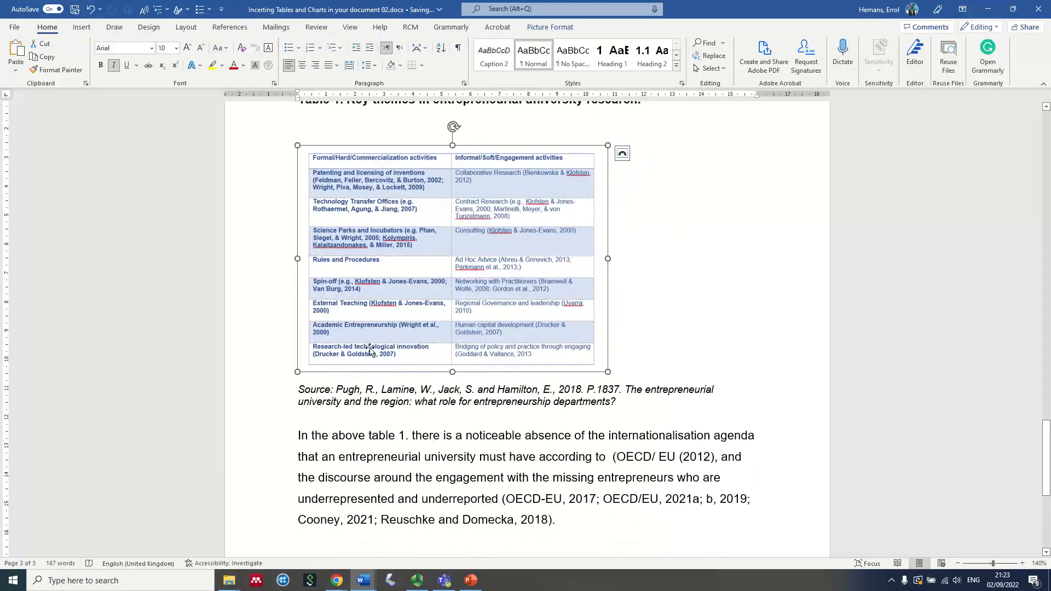
Try right alignment on the table picture, centre it between the margins instead, and deselect it
{"action": "left_click", "coordinate": [315, 65]}
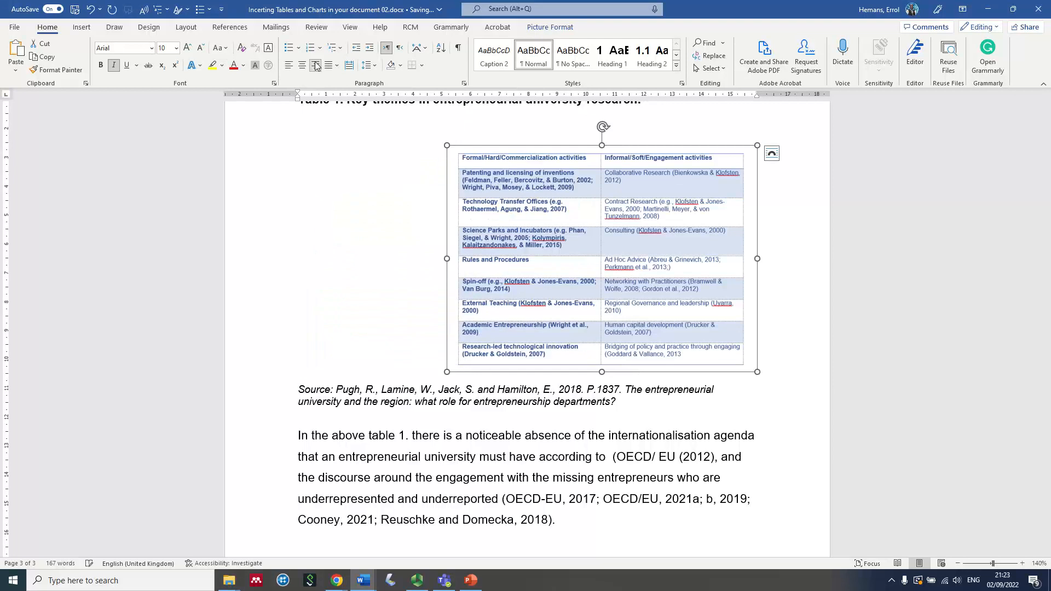
{"action": "left_click", "coordinate": [302, 65]}
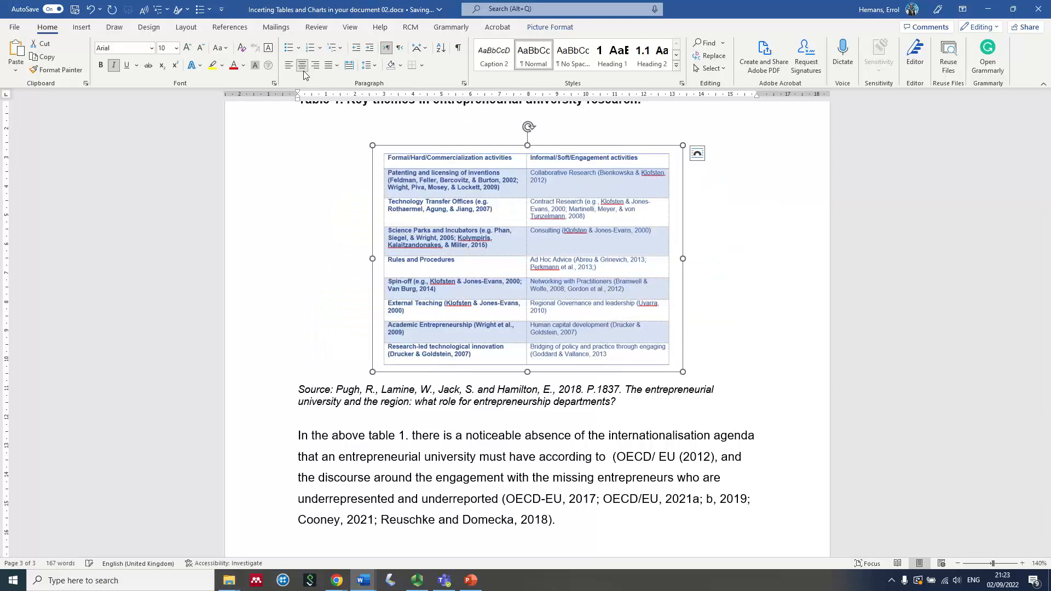
{"action": "left_click", "coordinate": [713, 317]}
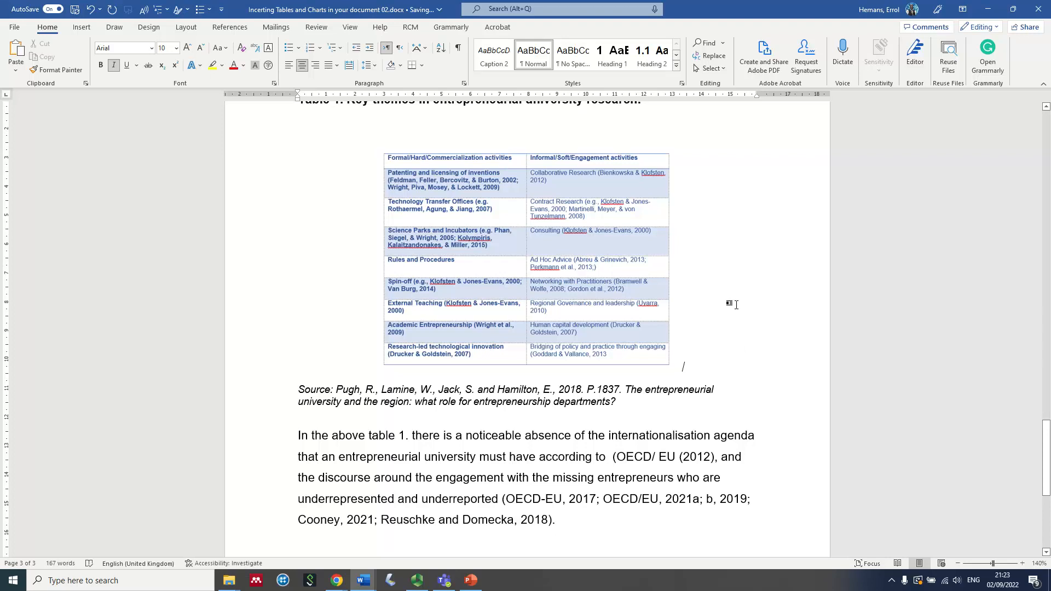
{"action": "scroll", "coordinate": [732, 300], "scroll_direction": "down", "scroll_amount": 1}
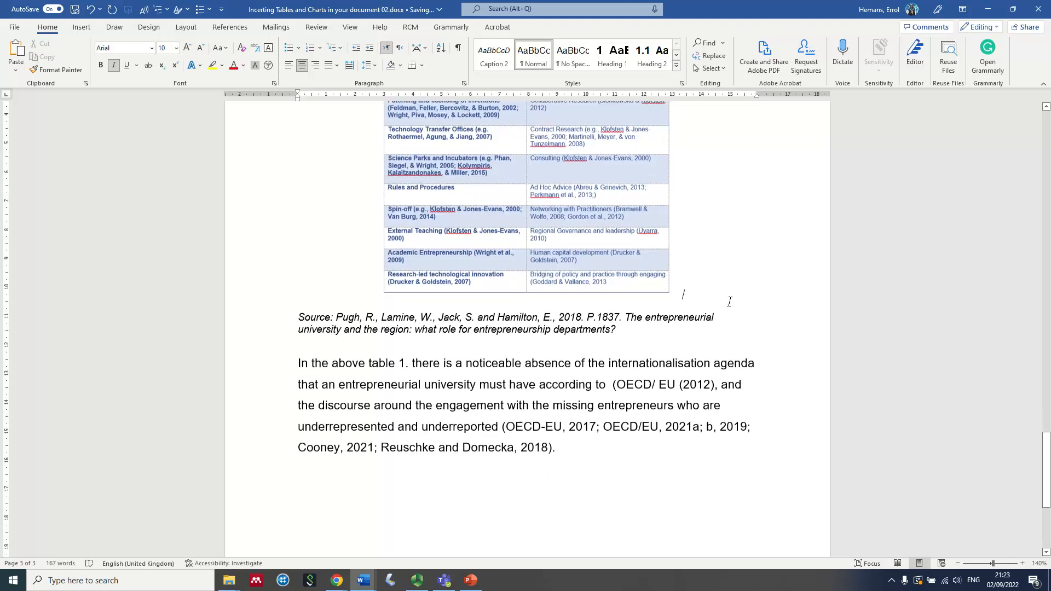
{"action": "scroll", "coordinate": [690, 282], "scroll_direction": "up", "scroll_amount": 2}
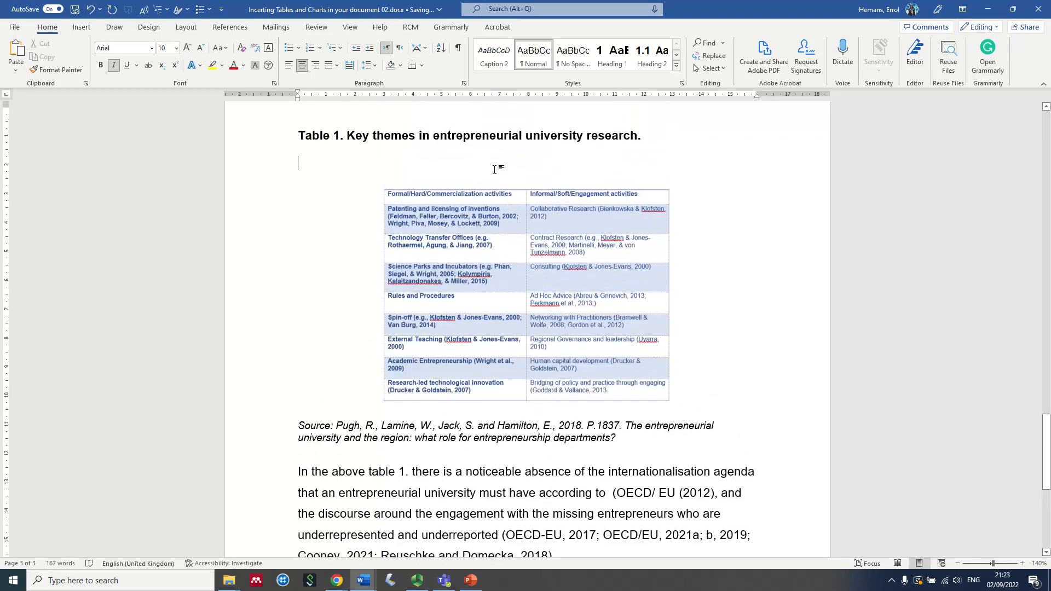
{"action": "key", "text": "Up"}
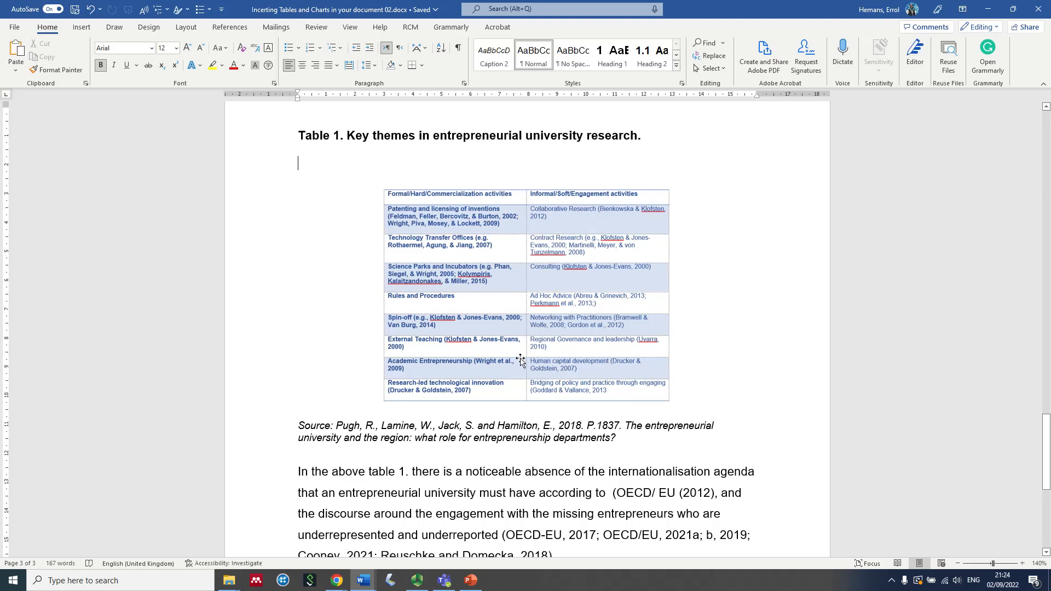
{"action": "scroll", "coordinate": [520, 360], "scroll_direction": "down", "scroll_amount": 6}
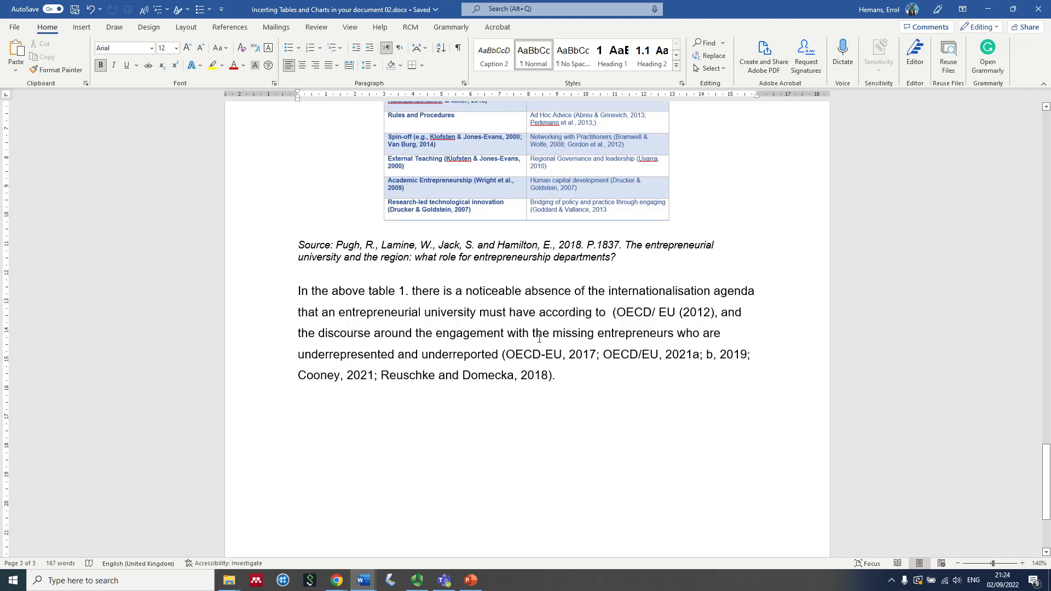
{"action": "scroll", "coordinate": [539, 338], "scroll_direction": "up", "scroll_amount": 8}
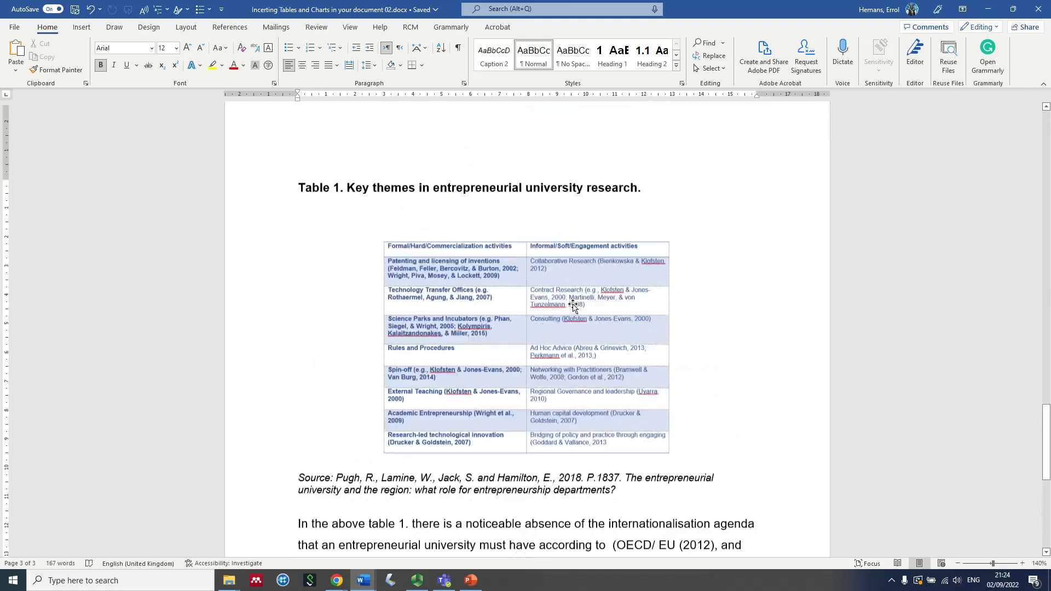
Enlarge the key themes table picture proportionally to about 14.4 cm wide and select it again
{"action": "scroll", "coordinate": [570, 312], "scroll_direction": "up", "scroll_amount": 2}
{"action": "left_click", "coordinate": [405, 306]}
{"action": "left_click_drag", "start_coordinate": [372, 288], "coordinate": [269, 258]}
{"action": "scroll", "coordinate": [656, 411], "scroll_direction": "down", "scroll_amount": 7}
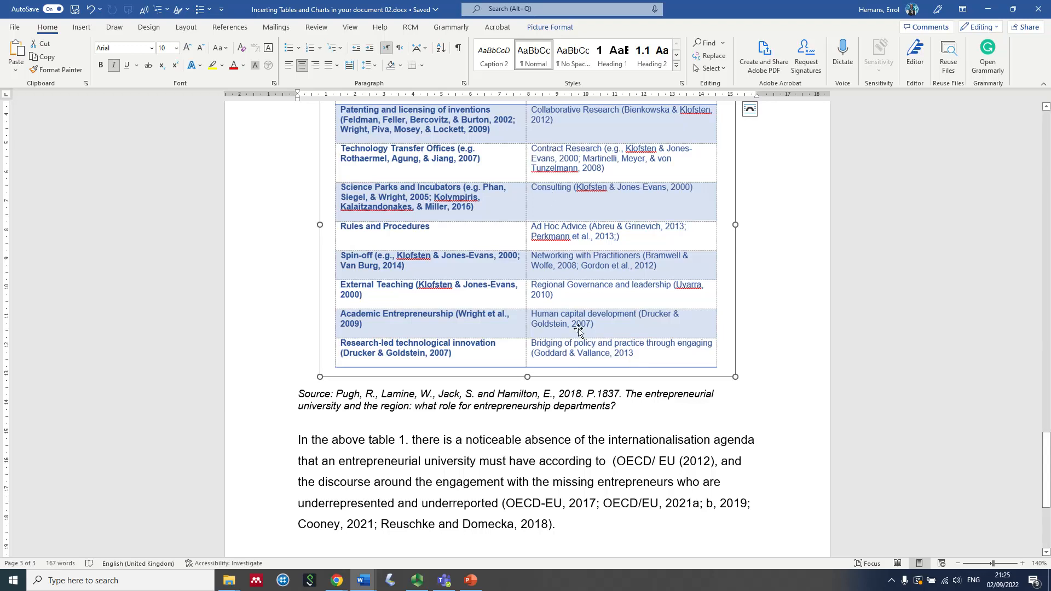
{"action": "scroll", "coordinate": [592, 323], "scroll_direction": "up", "scroll_amount": 3}
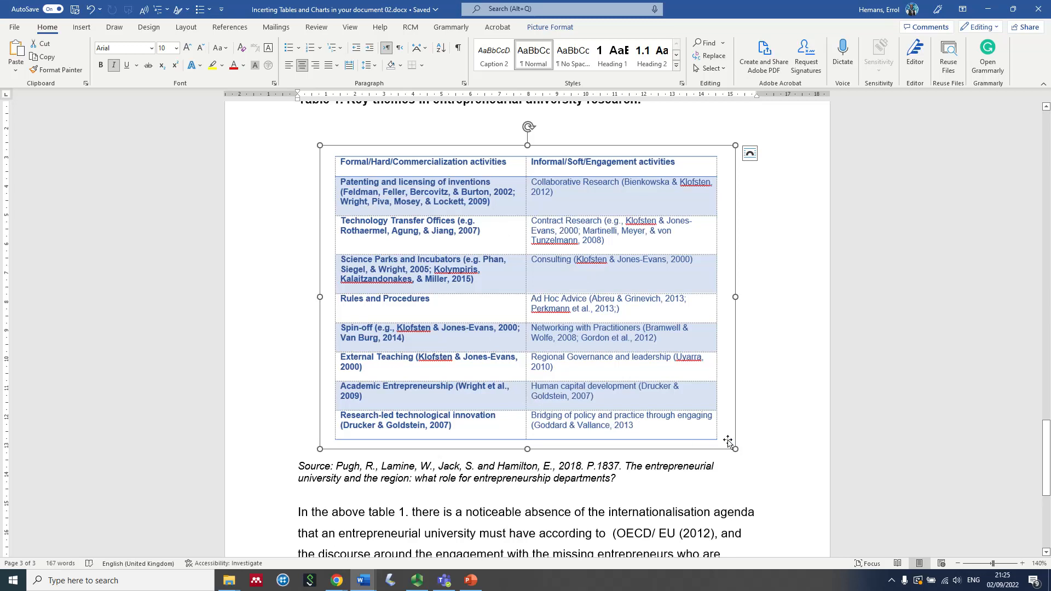
{"action": "left_click", "coordinate": [750, 440]}
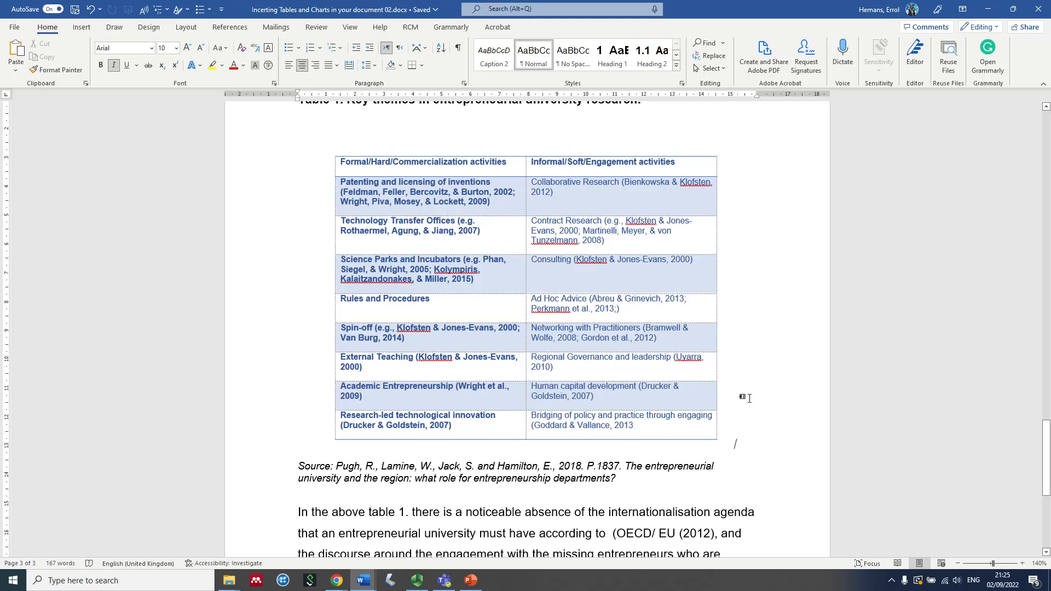
{"action": "left_click", "coordinate": [557, 245]}
{"action": "left_click", "coordinate": [558, 244]}
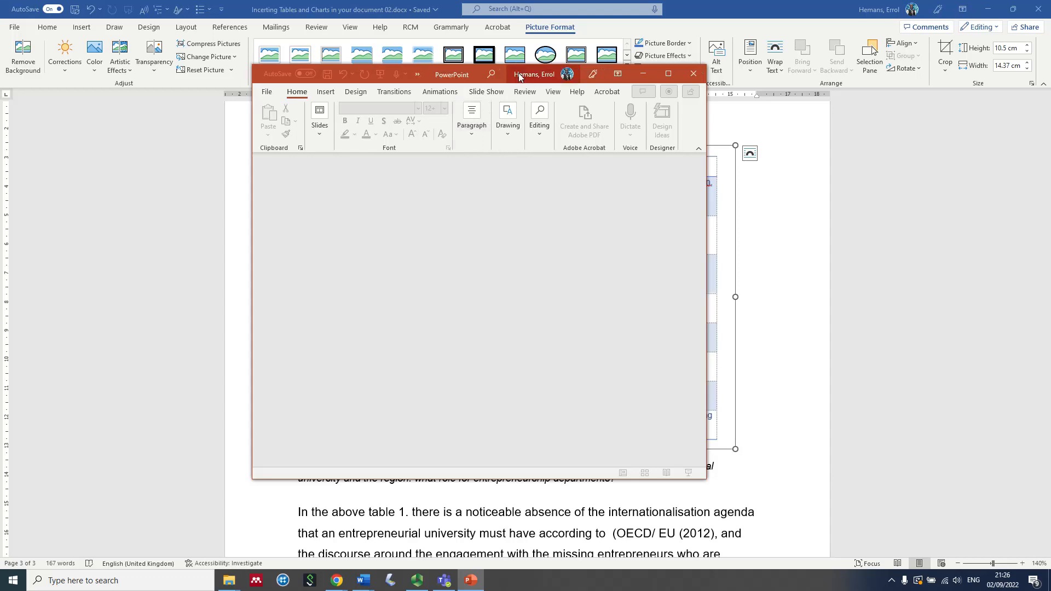
Switch to document 01, go to its editable key themes table and show it enlarged in a maximised window
{"action": "left_click_drag", "start_coordinate": [499, 77], "coordinate": [542, 180]}
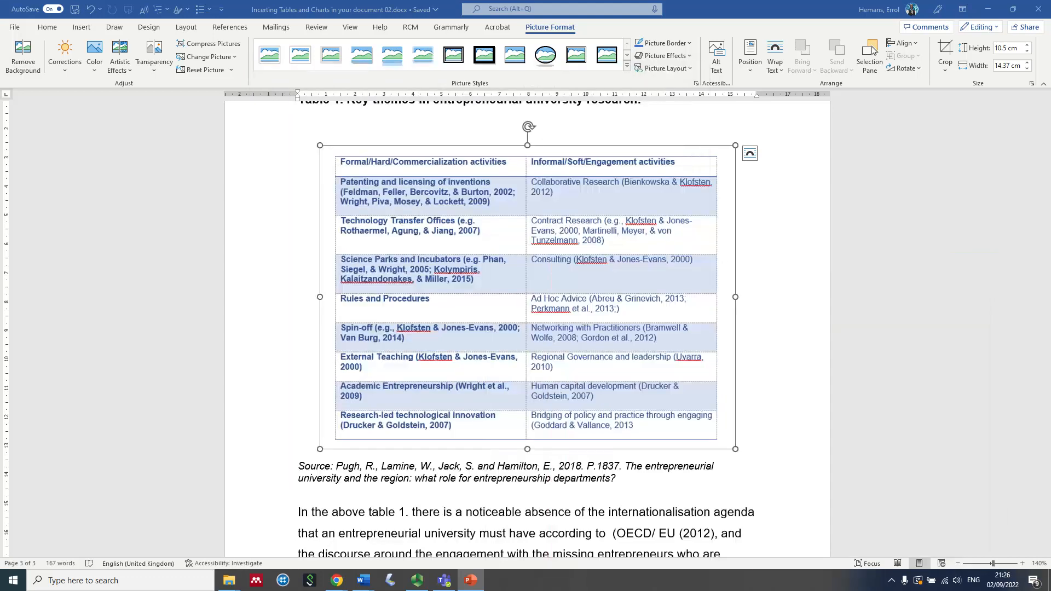
{"action": "key", "text": "alt+Tab"}
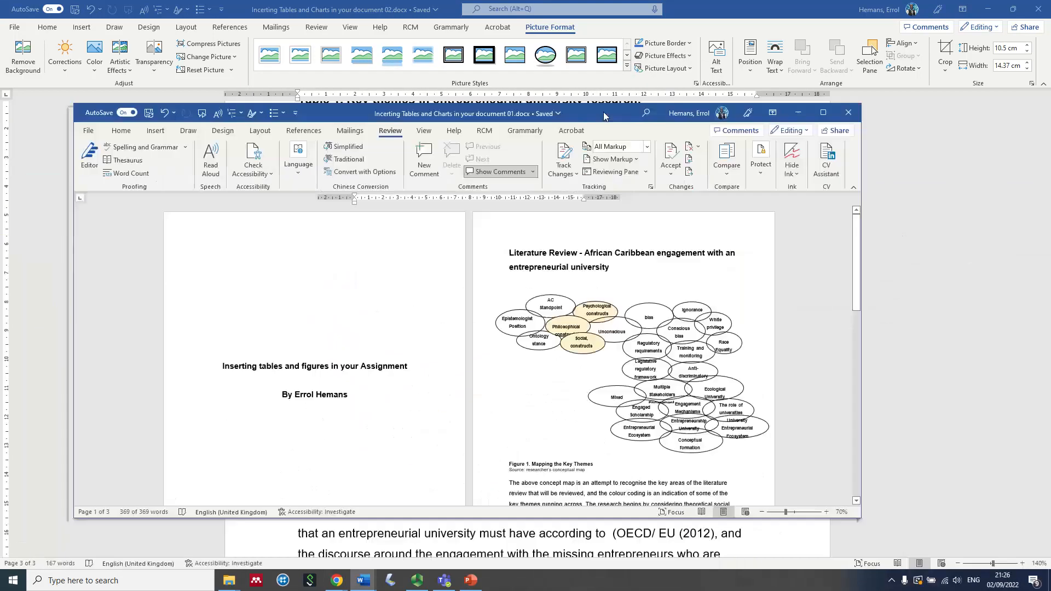
{"action": "left_click_drag", "start_coordinate": [604, 116], "coordinate": [620, 89]}
{"action": "key", "text": "ctrl+a"}
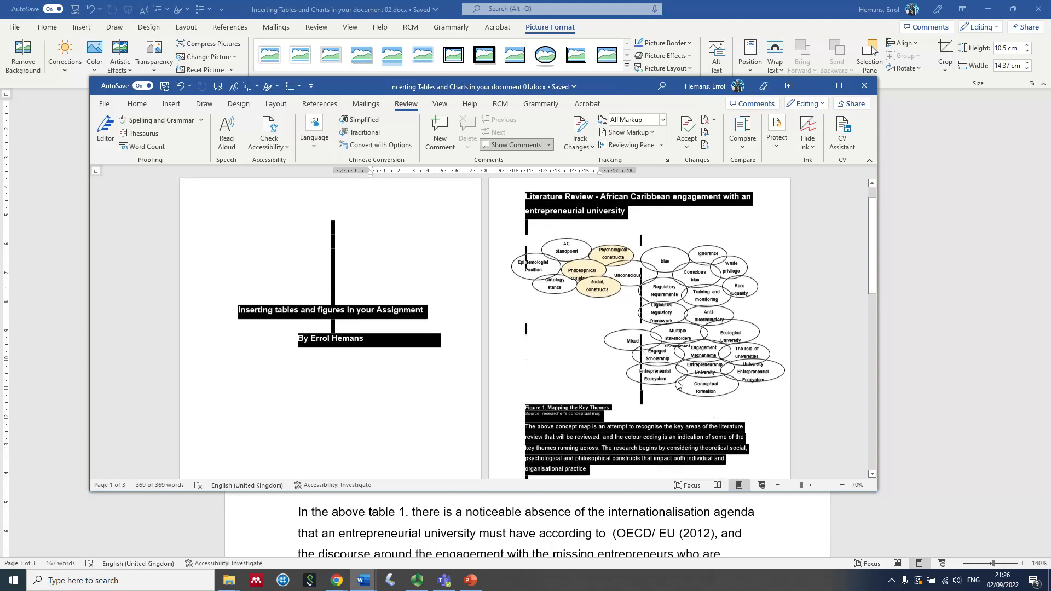
{"action": "scroll", "coordinate": [629, 380], "scroll_direction": "down", "scroll_amount": 8}
{"action": "scroll", "coordinate": [630, 380], "scroll_direction": "down", "scroll_amount": 3}
{"action": "left_click", "coordinate": [685, 401]}
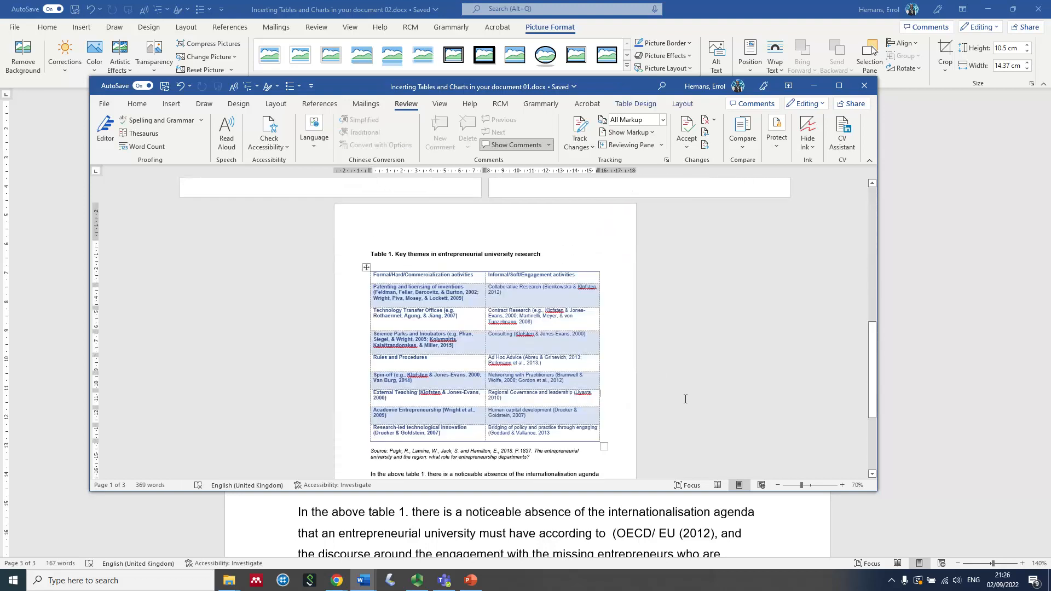
{"action": "scroll", "coordinate": [695, 382], "scroll_direction": "down", "scroll_amount": 1}
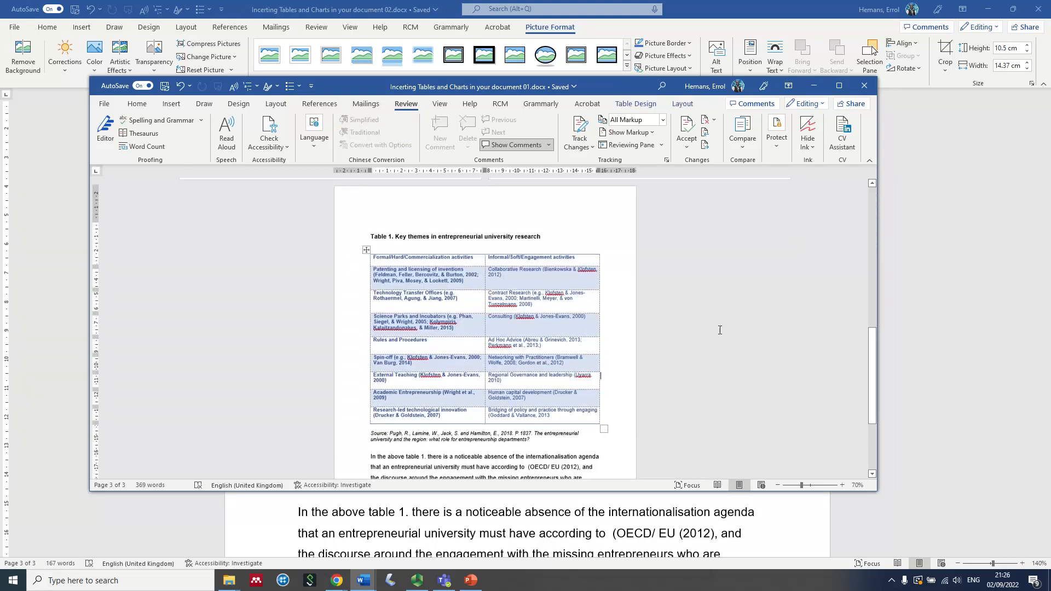
{"action": "left_click", "coordinate": [840, 86]}
{"action": "scroll", "coordinate": [712, 328], "scroll_direction": "down", "scroll_amount": 1}
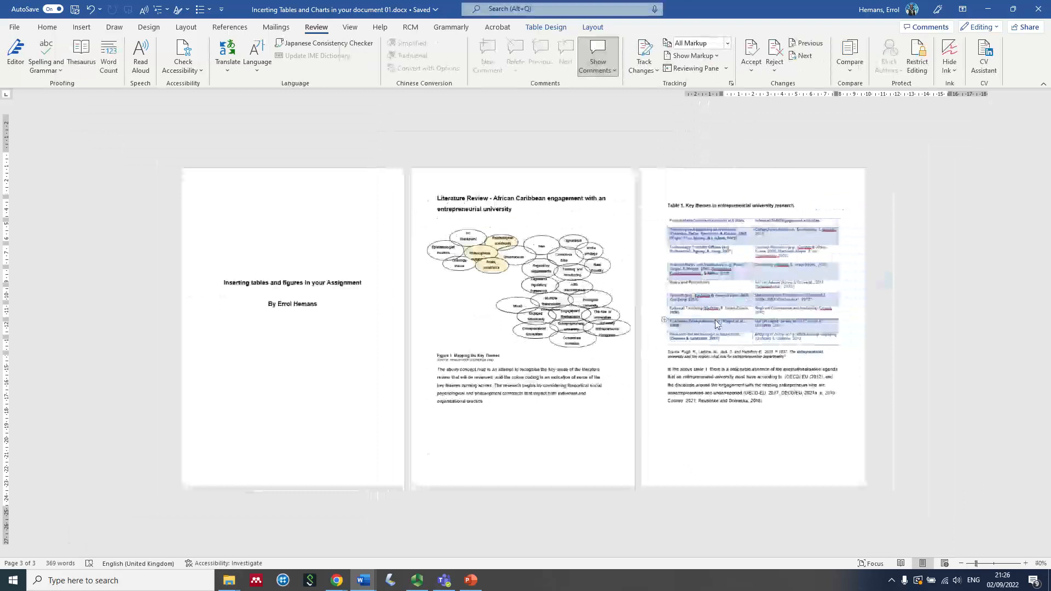
{"action": "scroll", "coordinate": [712, 327], "scroll_direction": "up", "scroll_amount": 10}
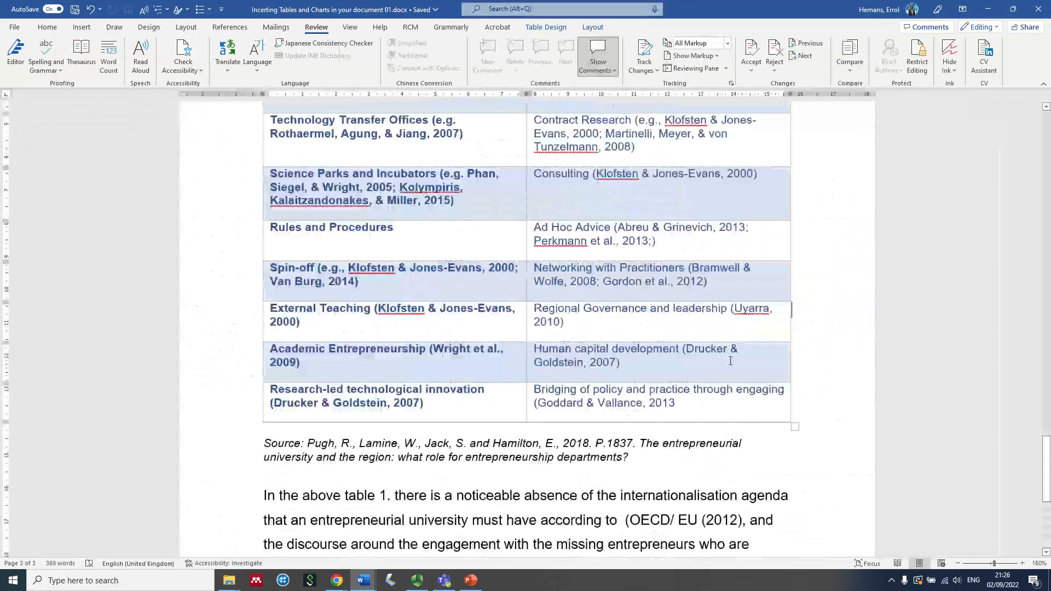
{"action": "scroll", "coordinate": [727, 355], "scroll_direction": "up", "scroll_amount": 3}
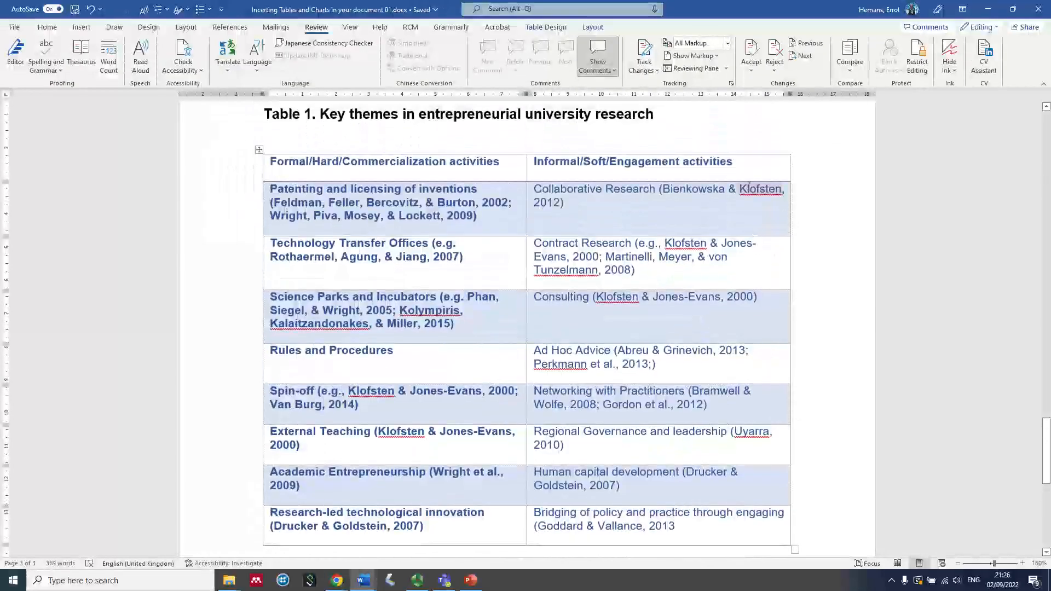
Ignore all spelling flags on the marked author surnames in the Collaborative Research and Contract Research cells
{"action": "right_click", "coordinate": [751, 188]}
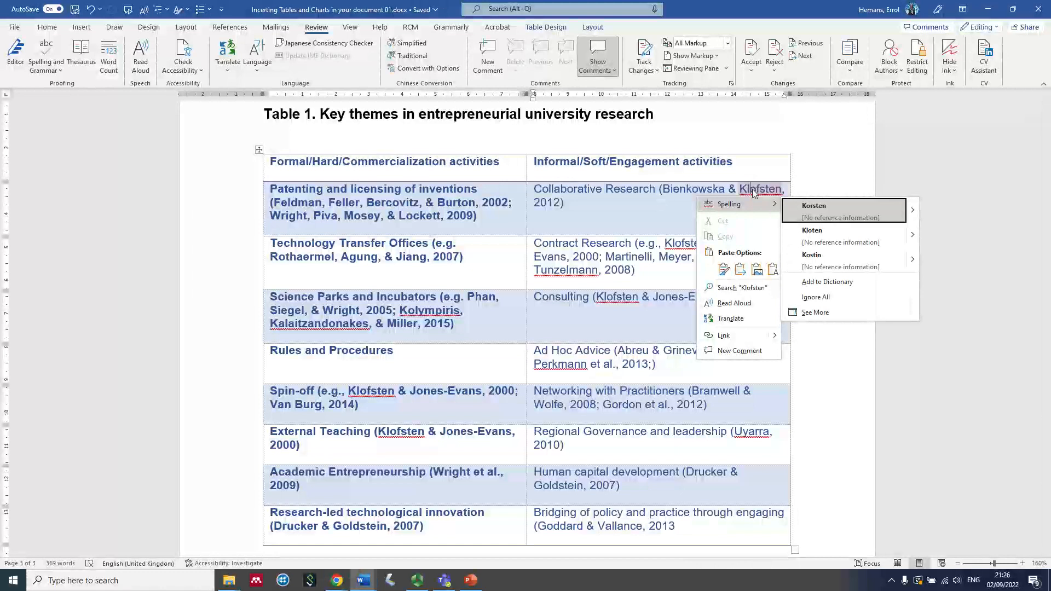
{"action": "left_click", "coordinate": [821, 297]}
{"action": "right_click", "coordinate": [552, 271]}
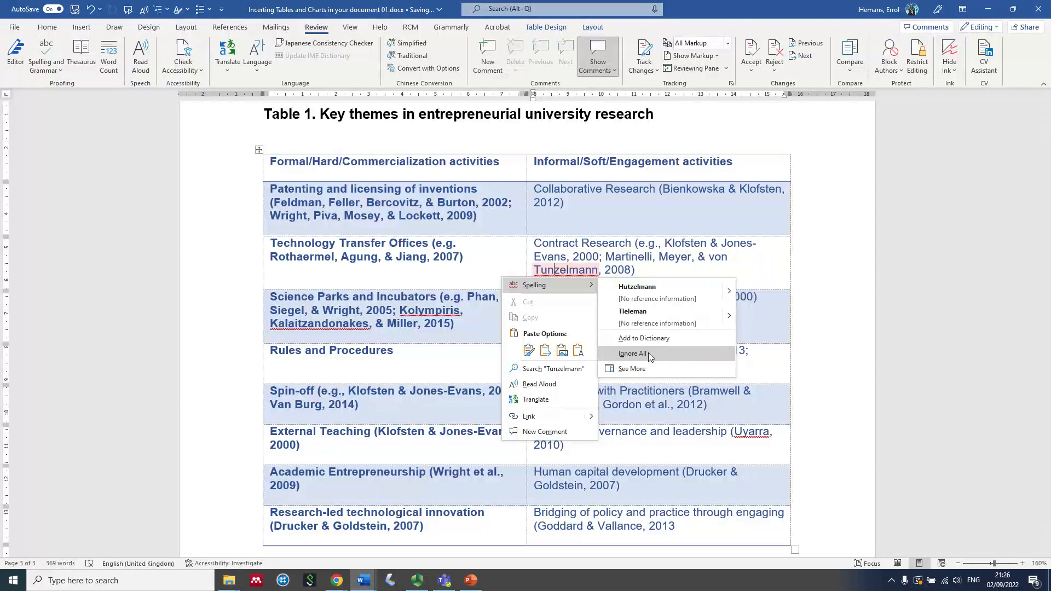
{"action": "left_click", "coordinate": [647, 353]}
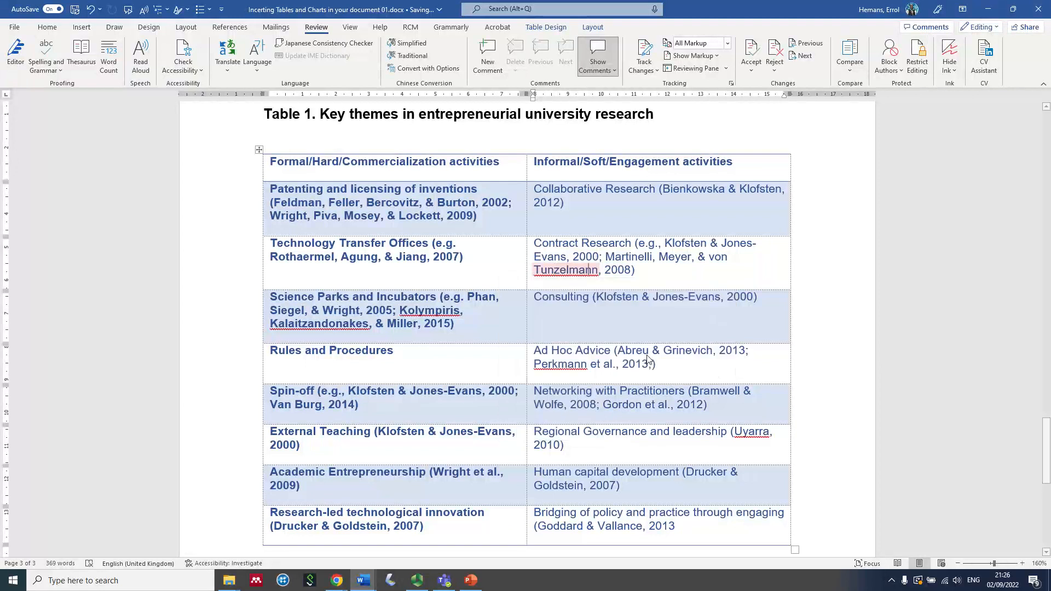
Ignore all spelling flags on the two marked author surnames in the Science Parks and Incubators cell
{"action": "right_click", "coordinate": [425, 310]}
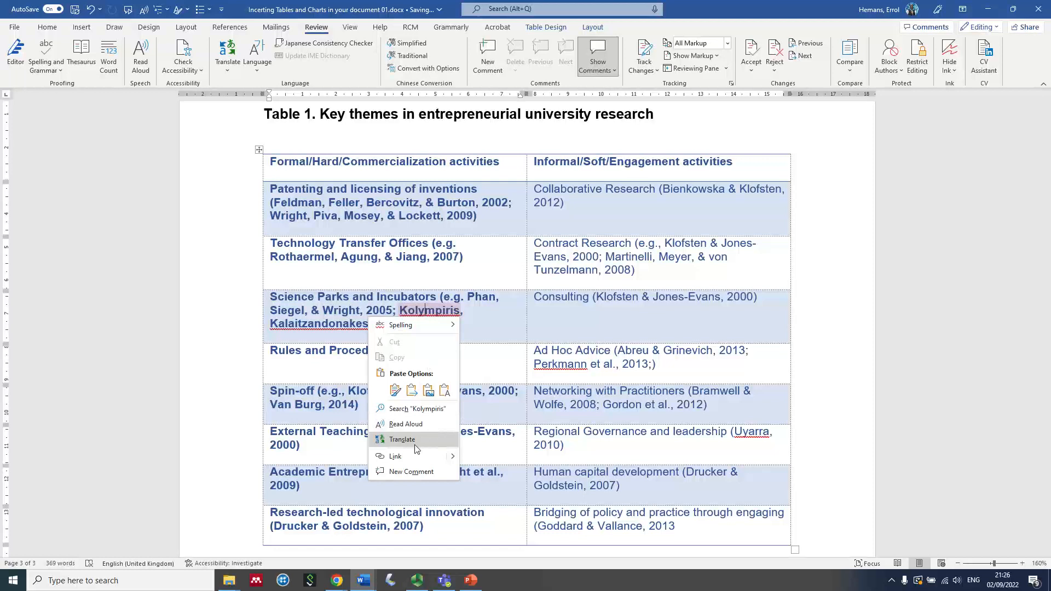
{"action": "left_click", "coordinate": [433, 313]}
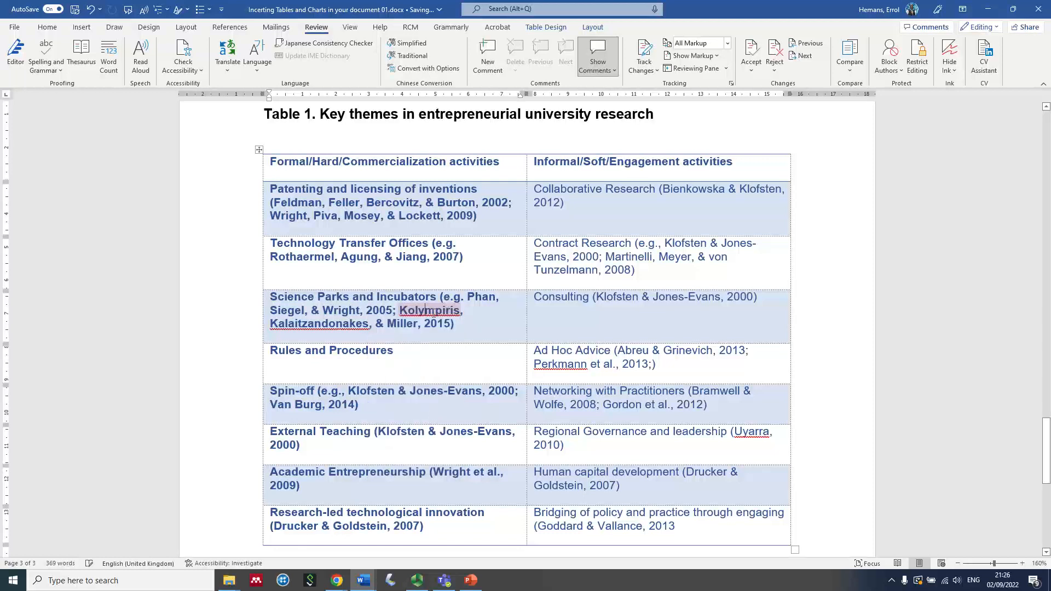
{"action": "right_click", "coordinate": [433, 312]}
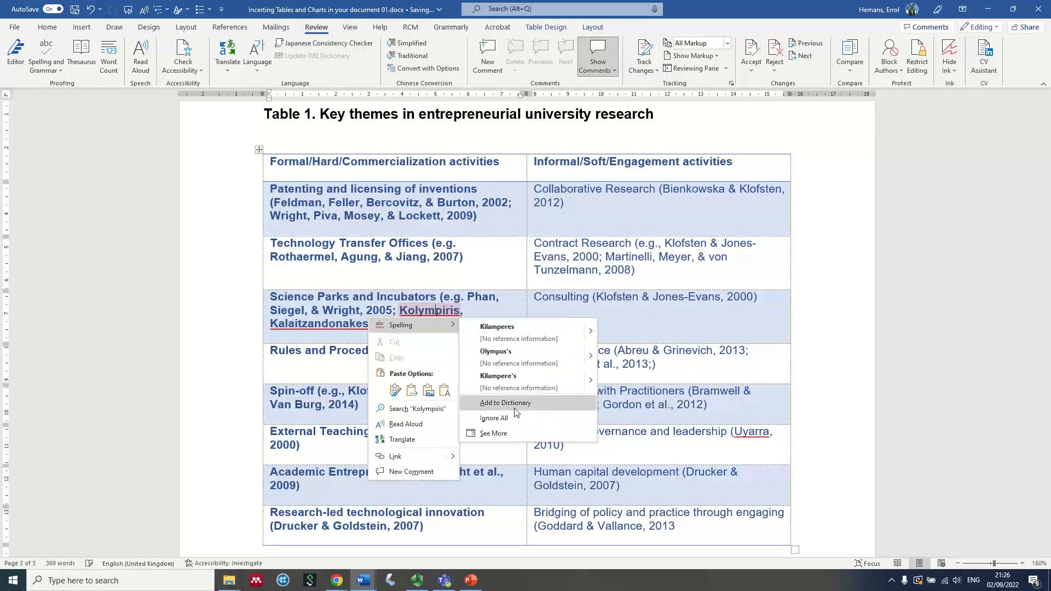
{"action": "left_click", "coordinate": [505, 421]}
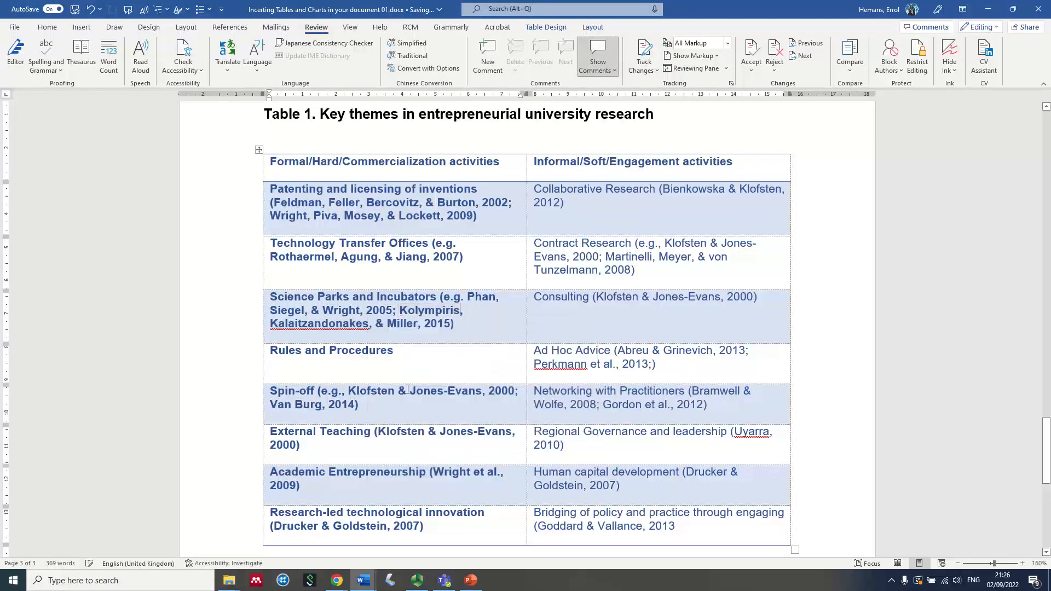
{"action": "right_click", "coordinate": [310, 324]}
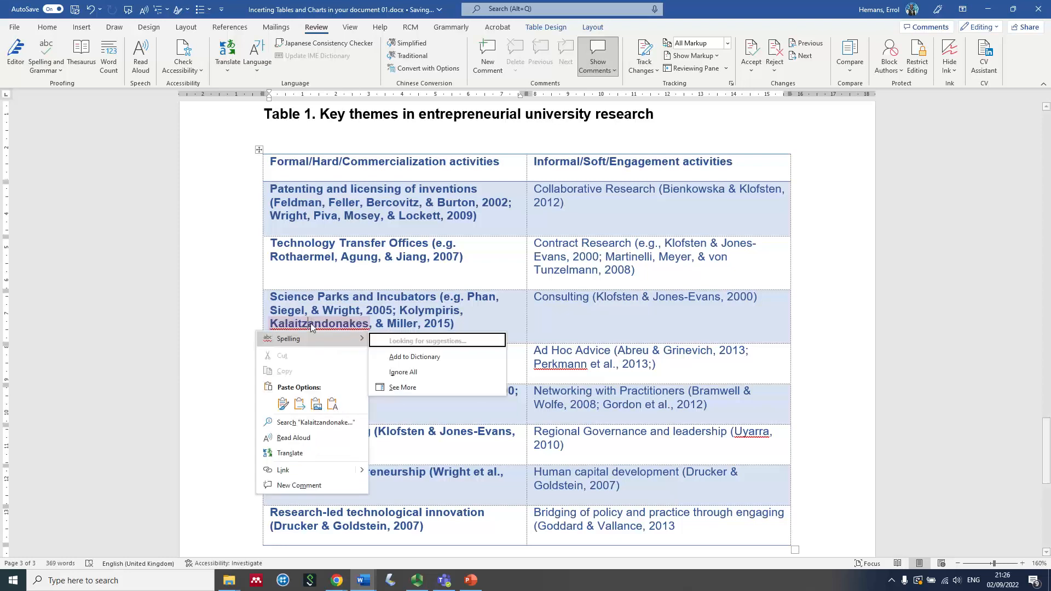
{"action": "left_click", "coordinate": [420, 375]}
Ignore all spelling flags on the Ad Hoc Advice cell's surname and add the Regional Governance cell's flagged surname to the dictionary
{"action": "right_click", "coordinate": [559, 367]}
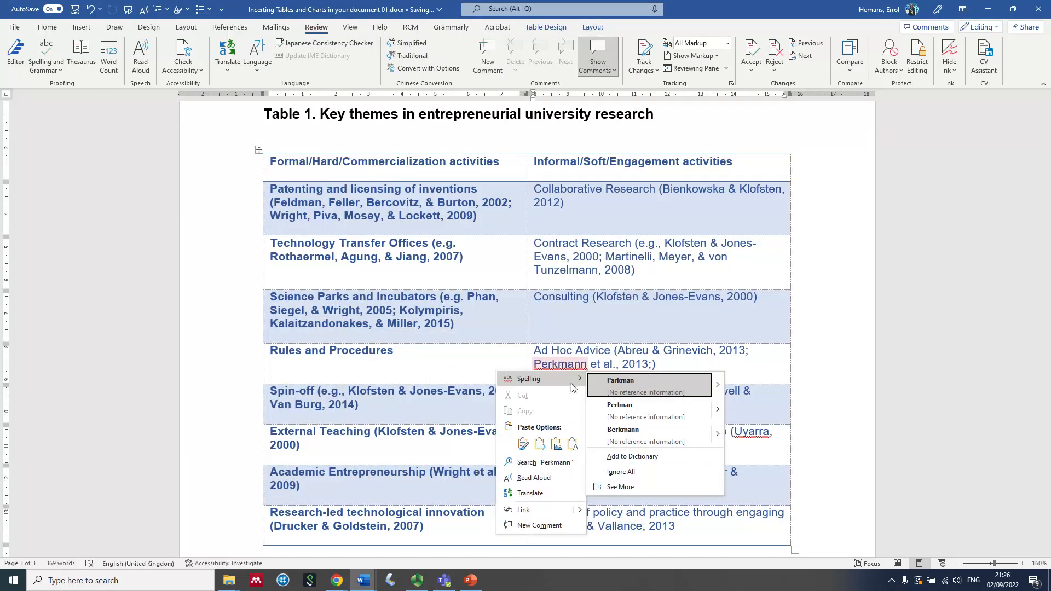
{"action": "left_click", "coordinate": [638, 472]}
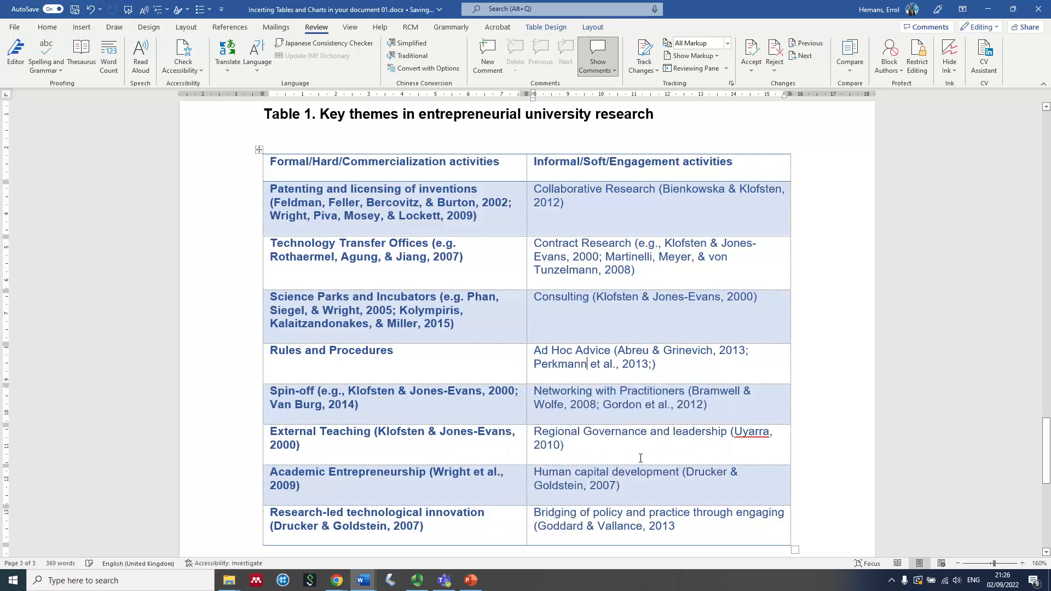
{"action": "right_click", "coordinate": [756, 434]}
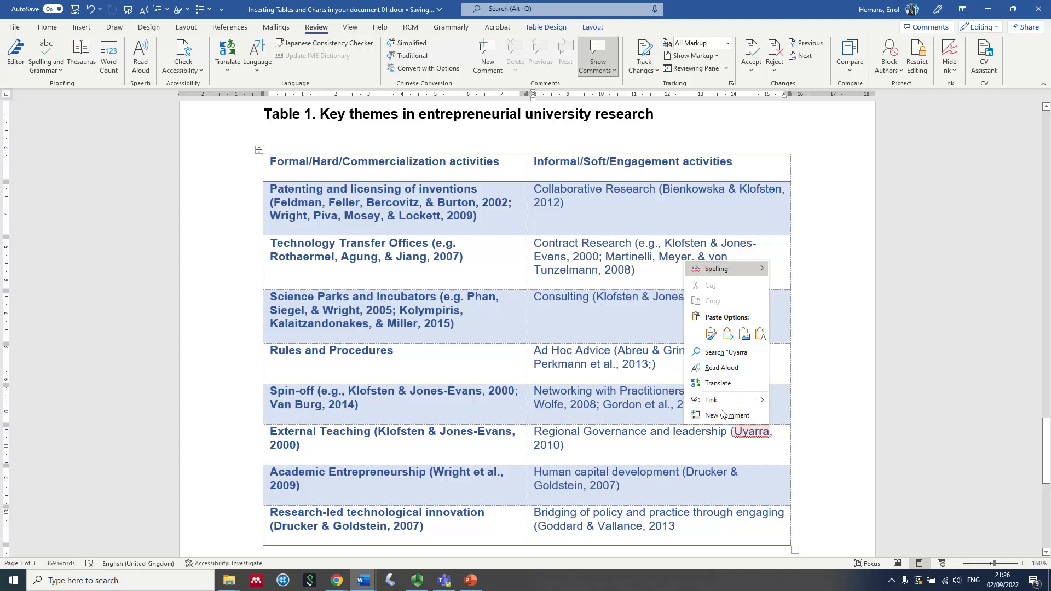
{"action": "left_click", "coordinate": [627, 385]}
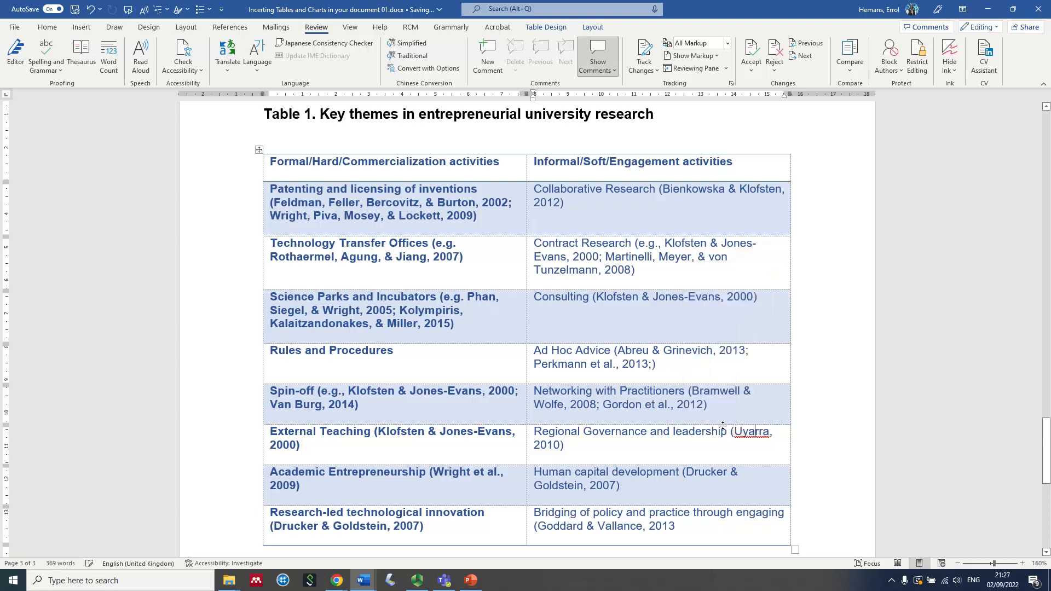
{"action": "right_click", "coordinate": [750, 433]}
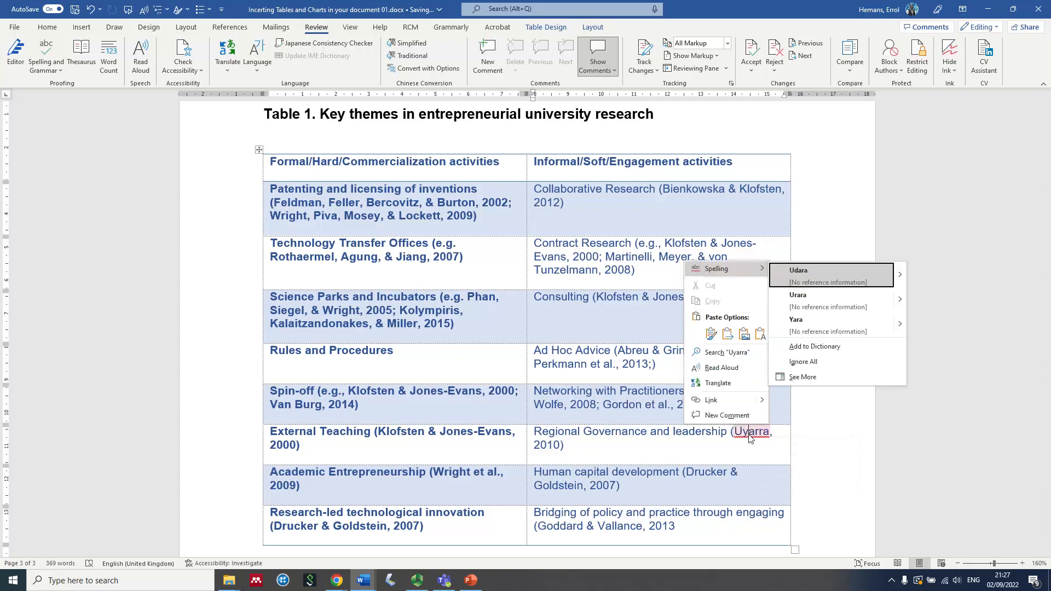
{"action": "left_click", "coordinate": [813, 346]}
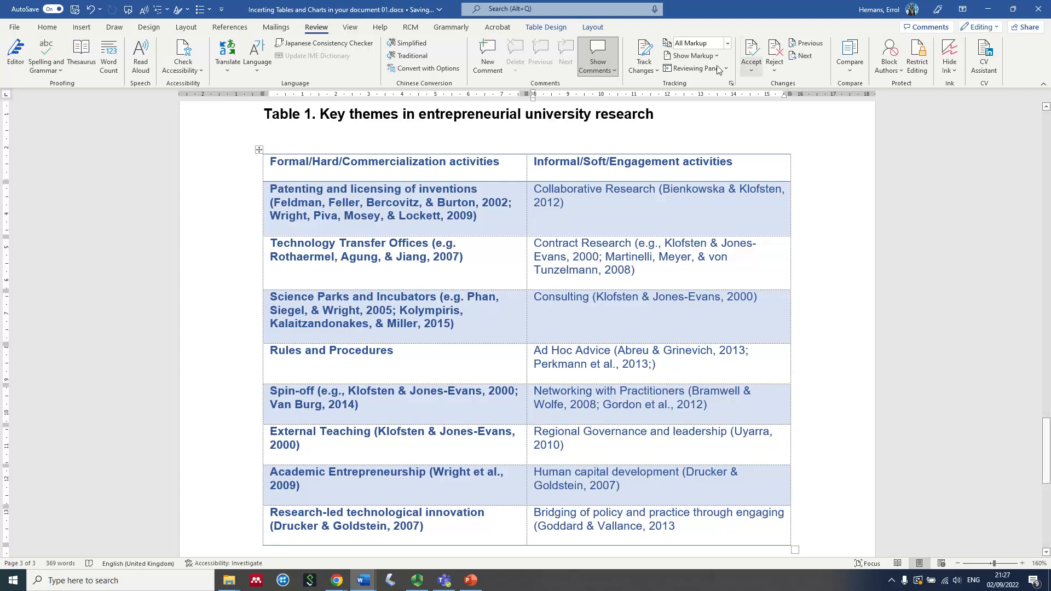
Compare document 01's table with document 02's table picture in a narrowed window, then show document 01 maximised at 100% zoom
{"action": "left_click", "coordinate": [1013, 12]}
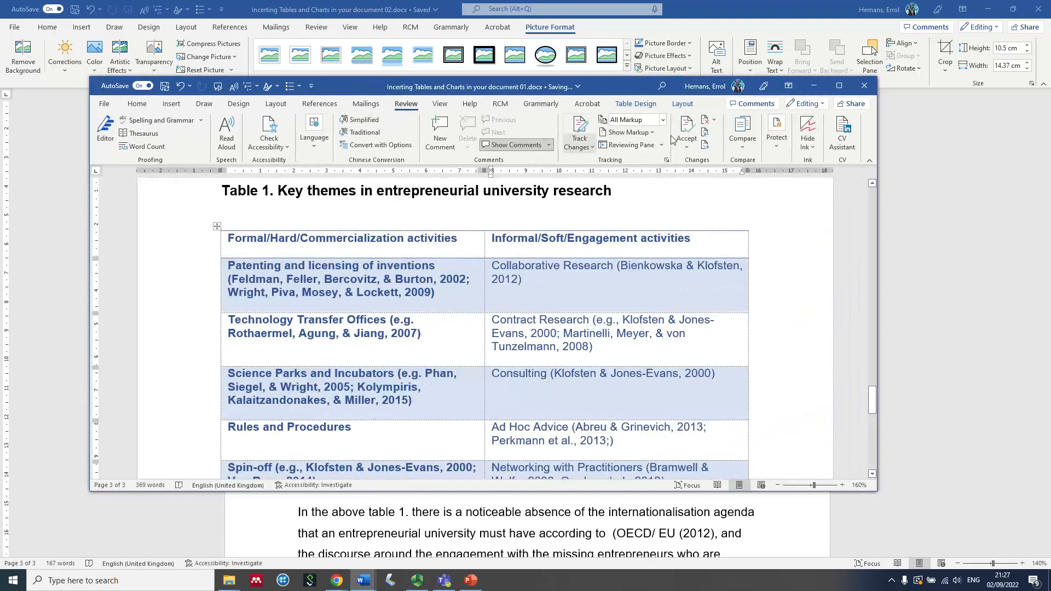
{"action": "left_click_drag", "start_coordinate": [89, 219], "coordinate": [378, 219]}
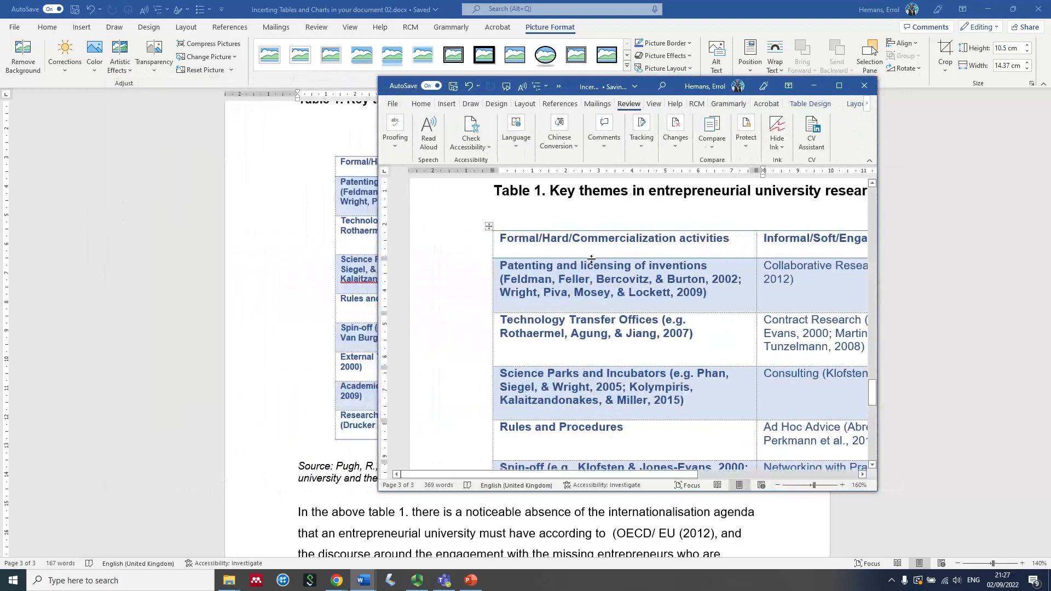
{"action": "scroll", "coordinate": [592, 258], "scroll_direction": "down", "scroll_amount": 6, "text": "ctrl"}
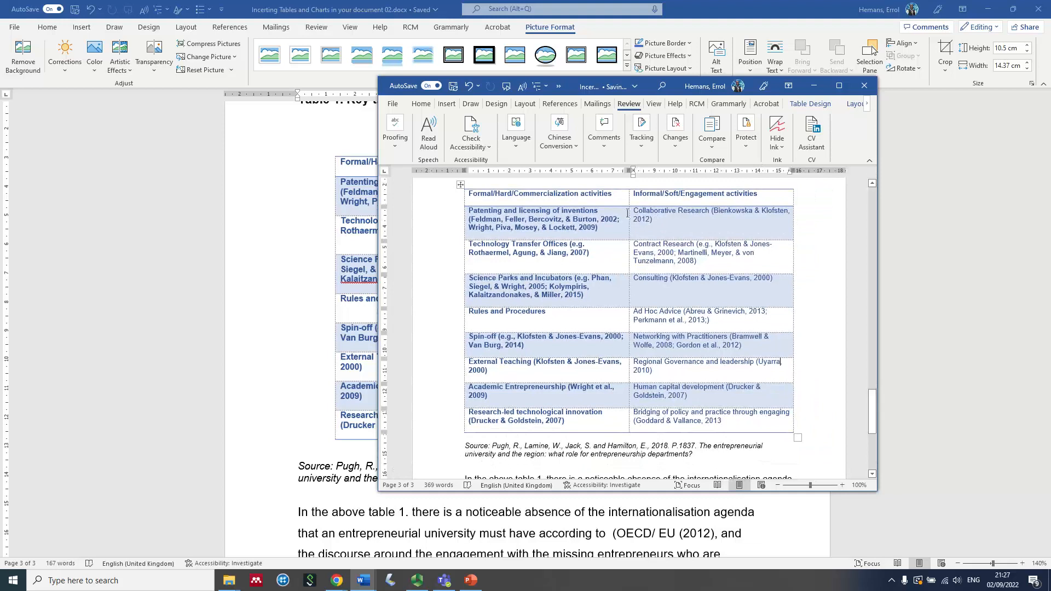
{"action": "left_click_drag", "start_coordinate": [647, 86], "coordinate": [794, 2]}
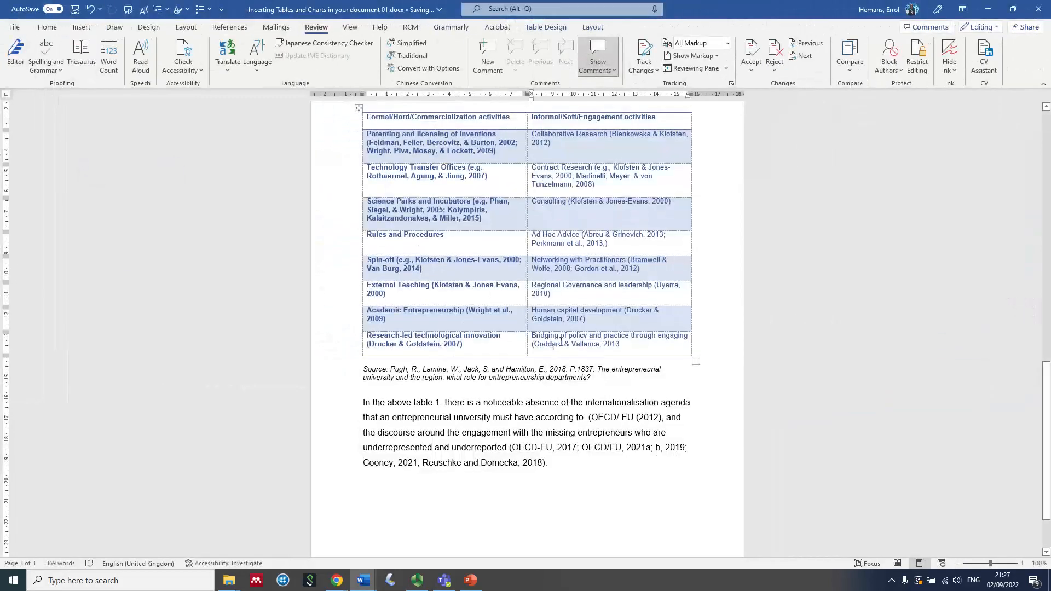
Restore document 01 to a smaller window beside document 02 and enlarge it to show the whole Table 1 and its text
{"action": "scroll", "coordinate": [561, 342], "scroll_direction": "up", "scroll_amount": 1}
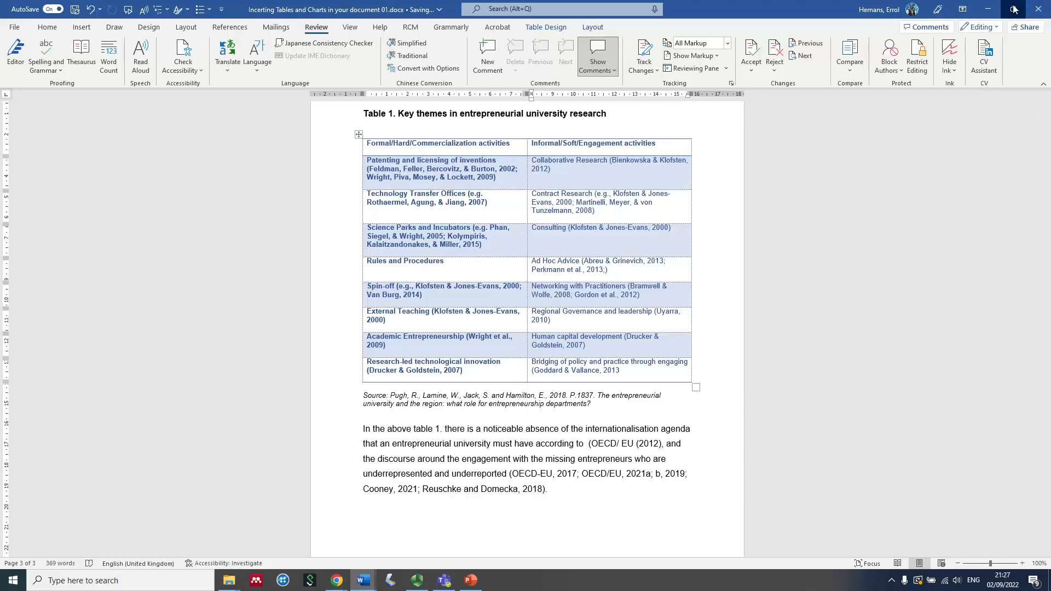
{"action": "left_click", "coordinate": [1014, 9]}
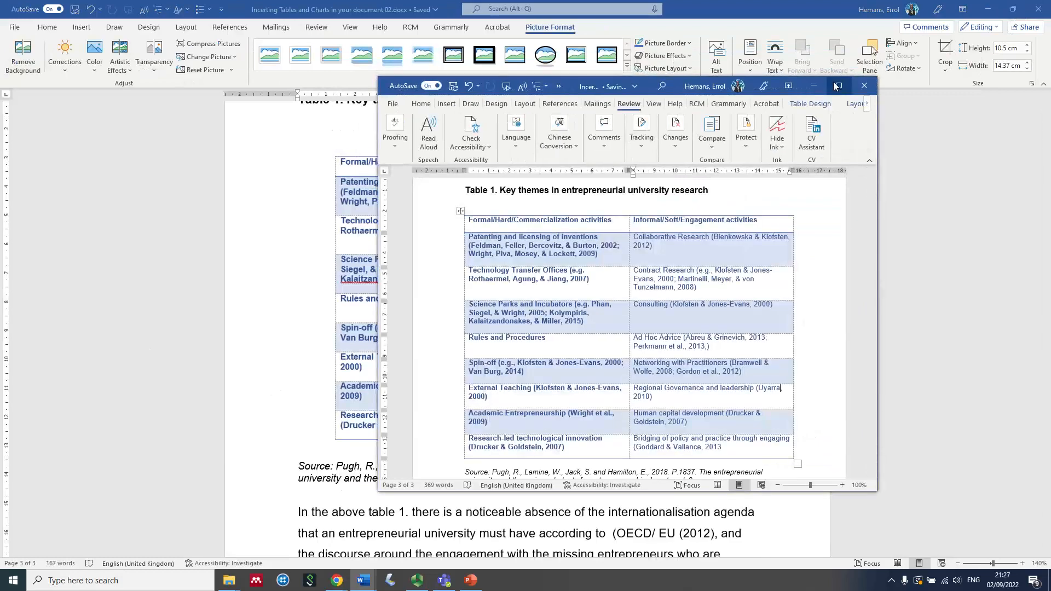
{"action": "left_click_drag", "start_coordinate": [681, 91], "coordinate": [854, 19]}
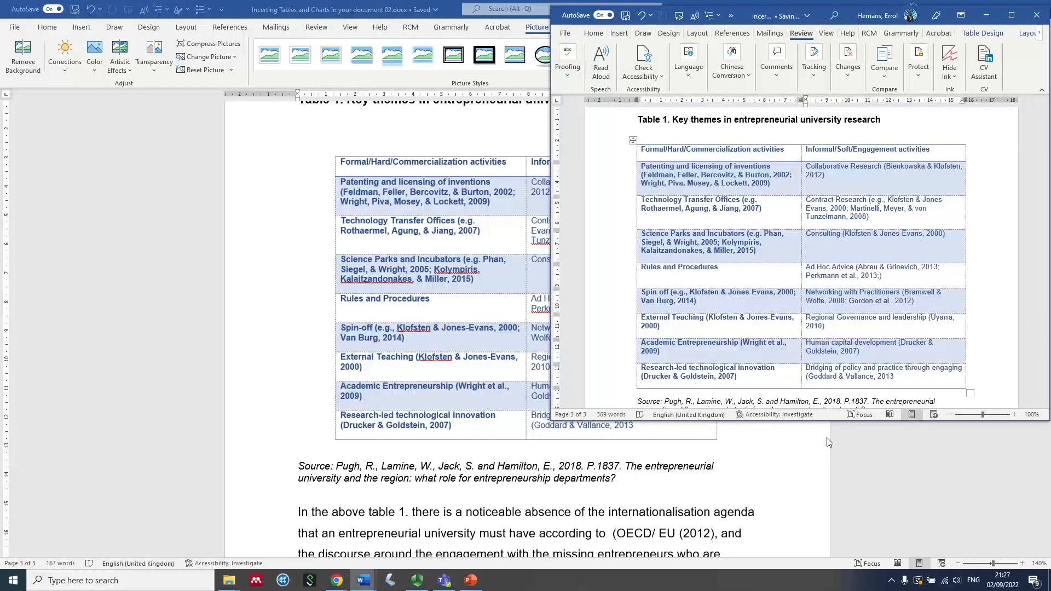
{"action": "left_click_drag", "start_coordinate": [829, 420], "coordinate": [829, 569]}
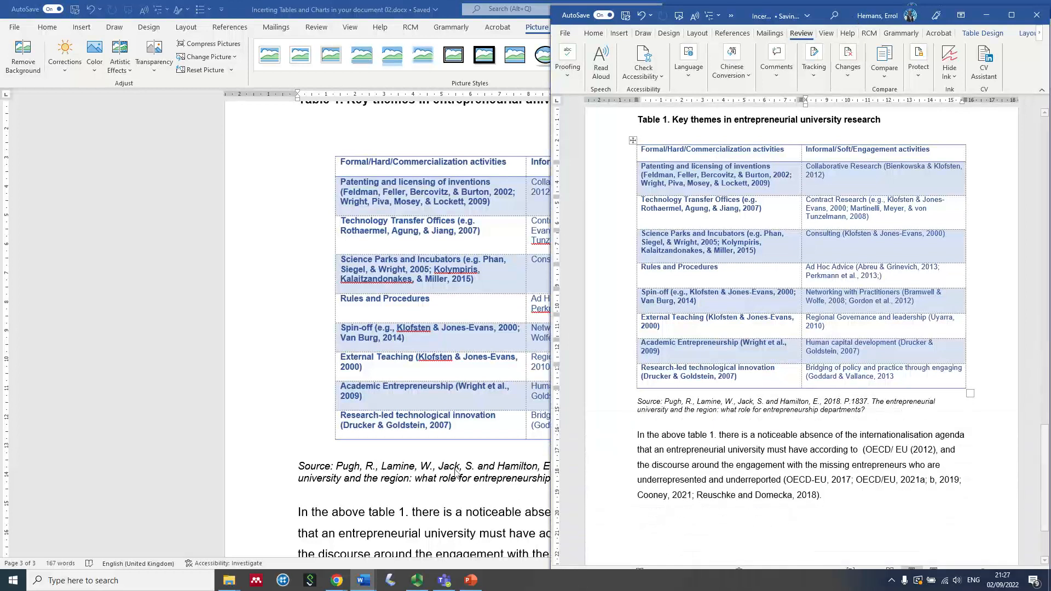
Replace document 02's table picture with a screen clipping of the complete table from document 01, without its heading or source note
{"action": "left_click", "coordinate": [384, 343]}
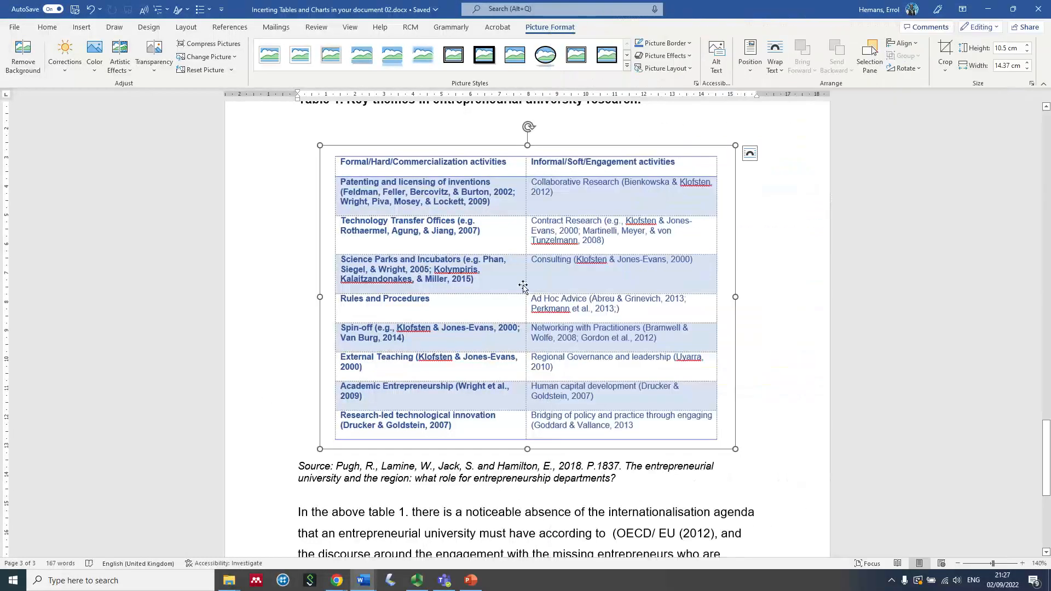
{"action": "key", "text": "Delete"}
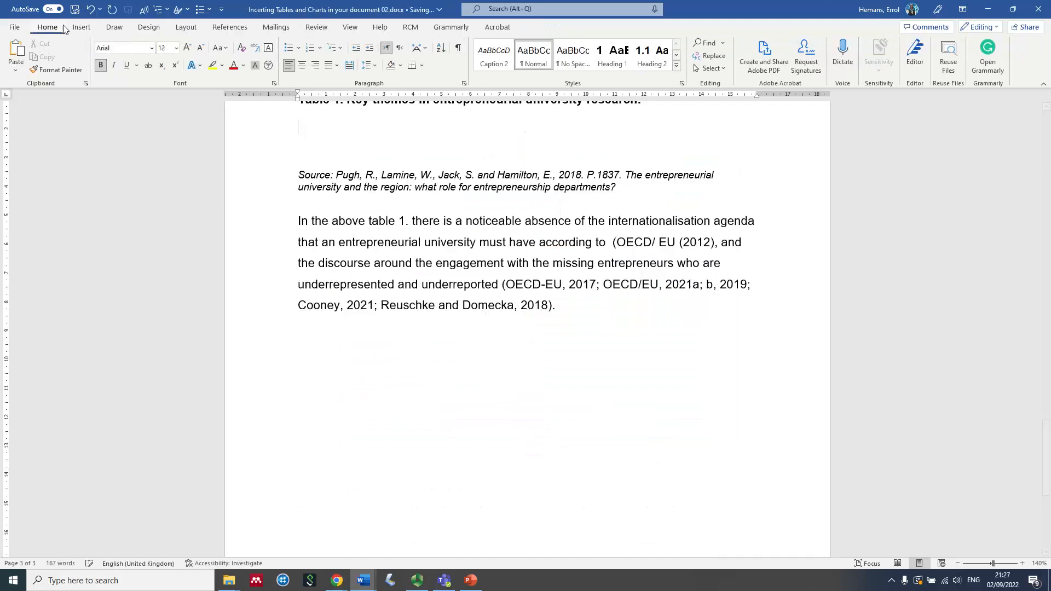
{"action": "left_click", "coordinate": [82, 28]}
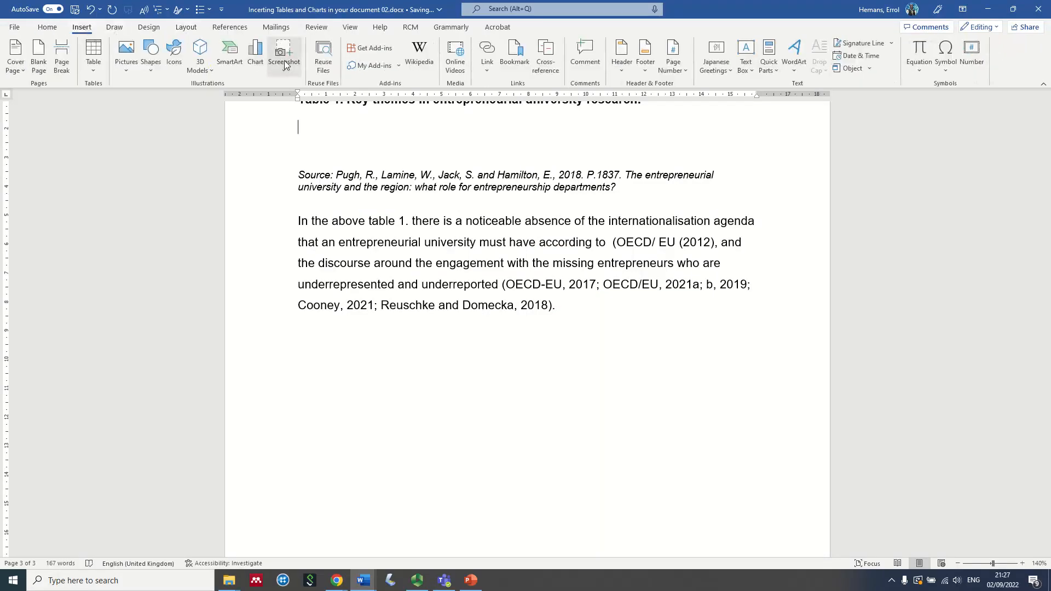
{"action": "left_click", "coordinate": [291, 64]}
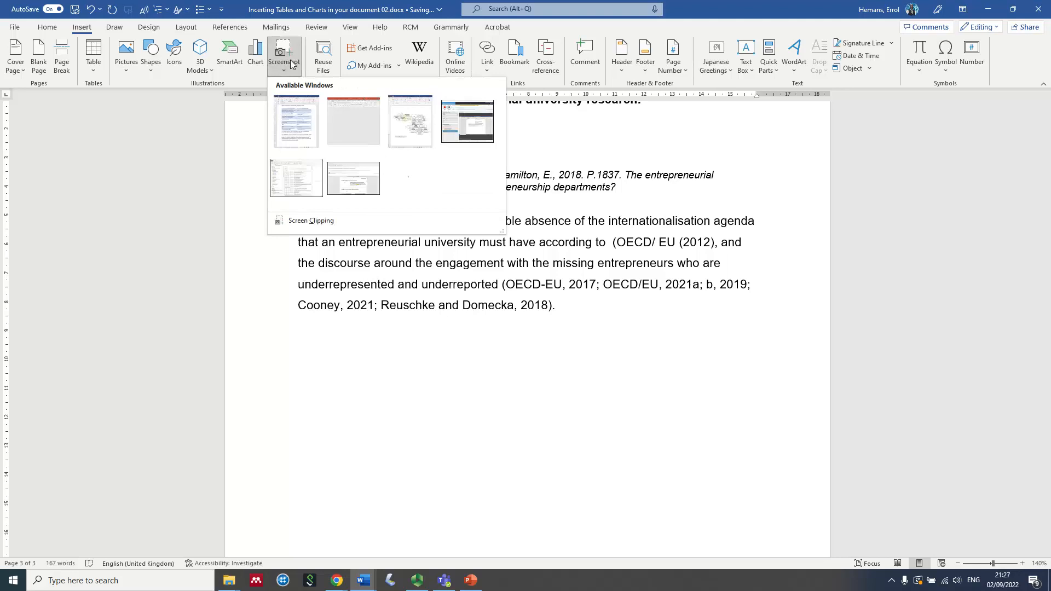
{"action": "left_click", "coordinate": [312, 221]}
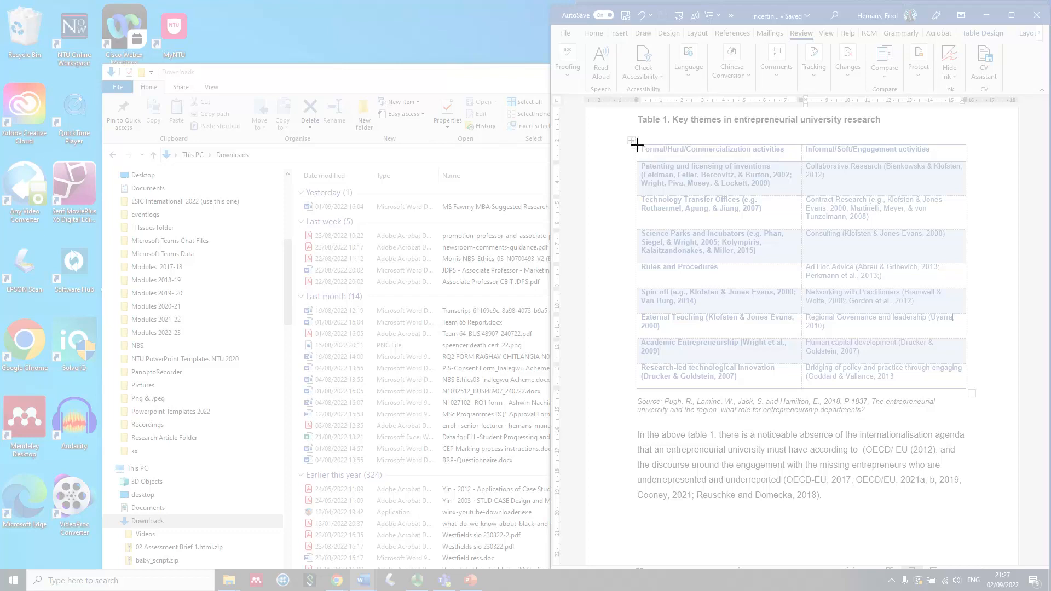
{"action": "left_click_drag", "start_coordinate": [638, 143], "coordinate": [970, 392]}
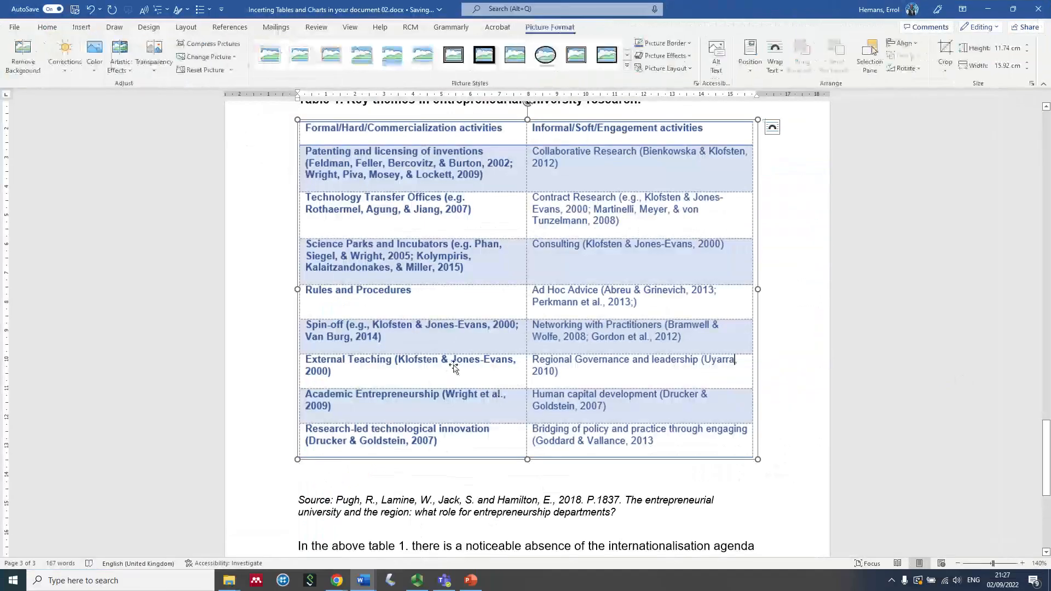
Review the new table picture and all three pages of document 02 at 60% zoom, selecting the concept map picture on page 2
{"action": "scroll", "coordinate": [454, 367], "scroll_direction": "down", "scroll_amount": 1}
{"action": "scroll", "coordinate": [471, 368], "scroll_direction": "up", "scroll_amount": 3}
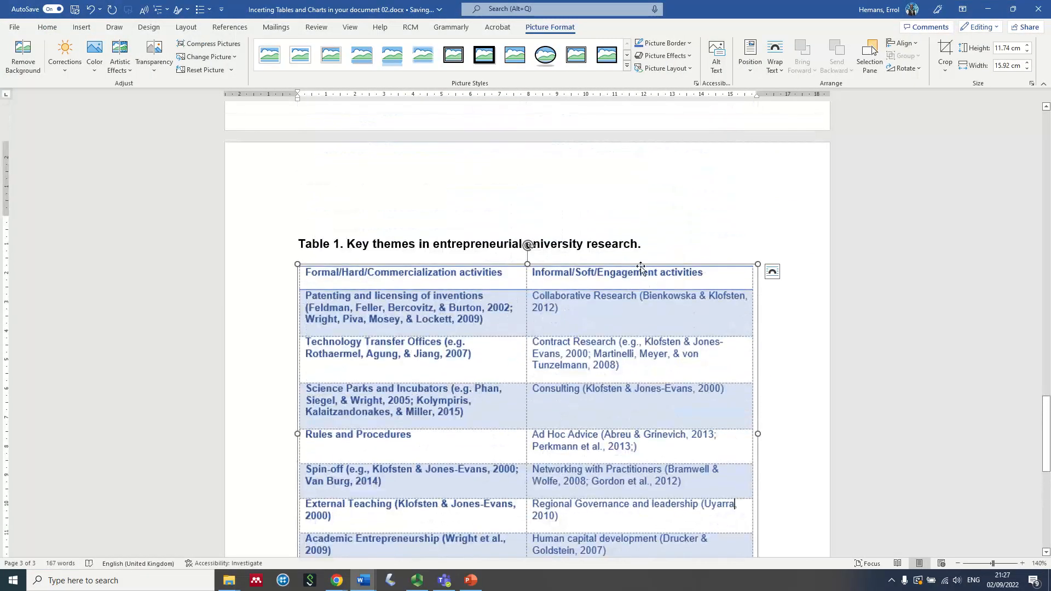
{"action": "scroll", "coordinate": [624, 276], "scroll_direction": "down", "scroll_amount": 2}
{"action": "left_click", "coordinate": [797, 540]}
{"action": "scroll", "coordinate": [796, 540], "scroll_direction": "down", "scroll_amount": 1}
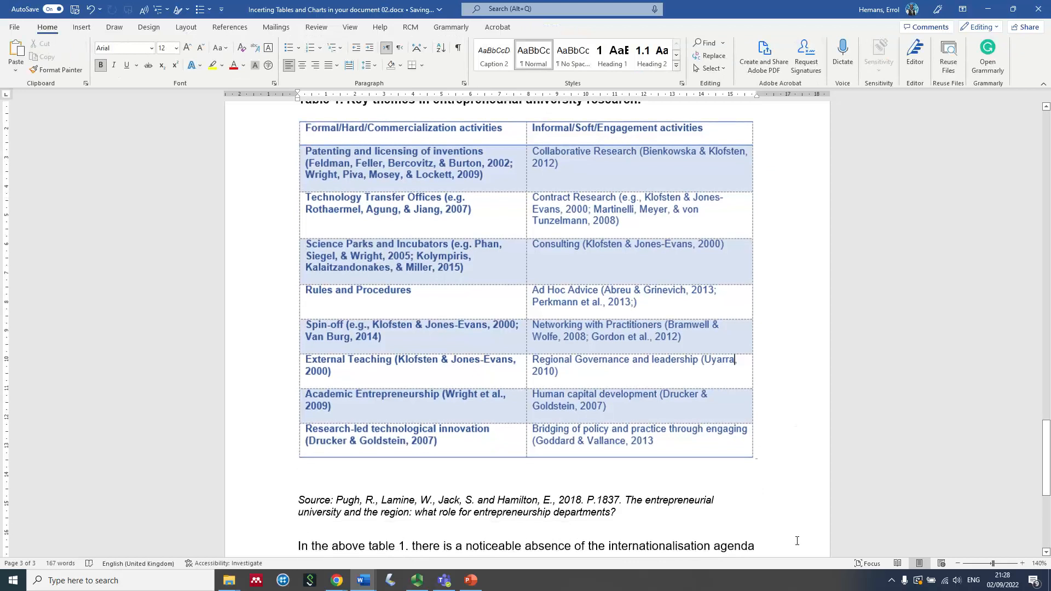
{"action": "scroll", "coordinate": [797, 541], "scroll_direction": "down", "scroll_amount": 1}
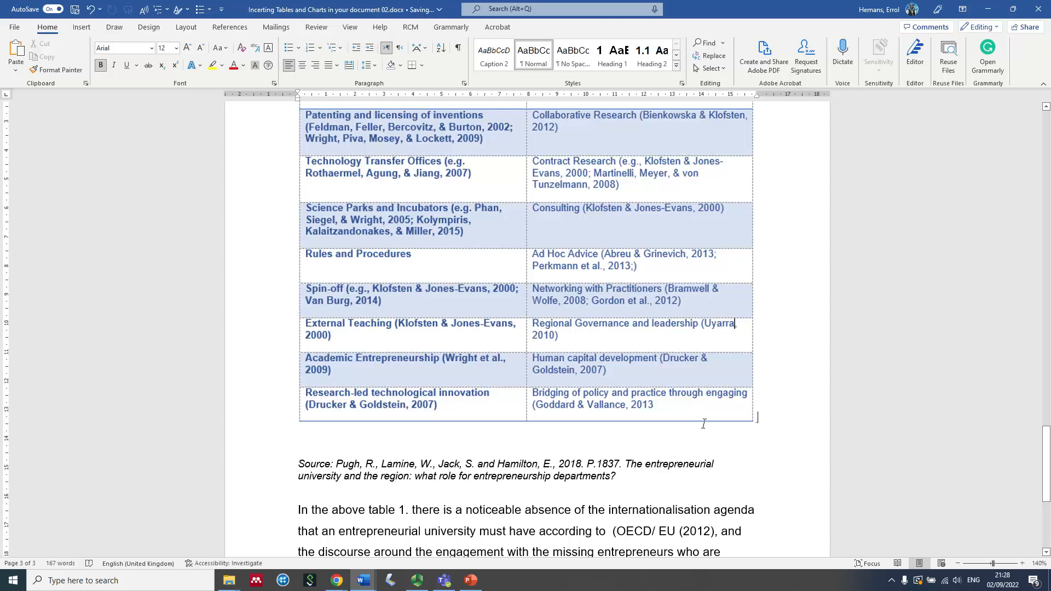
{"action": "scroll", "coordinate": [704, 425], "scroll_direction": "down", "scroll_amount": 7, "text": "ctrl"}
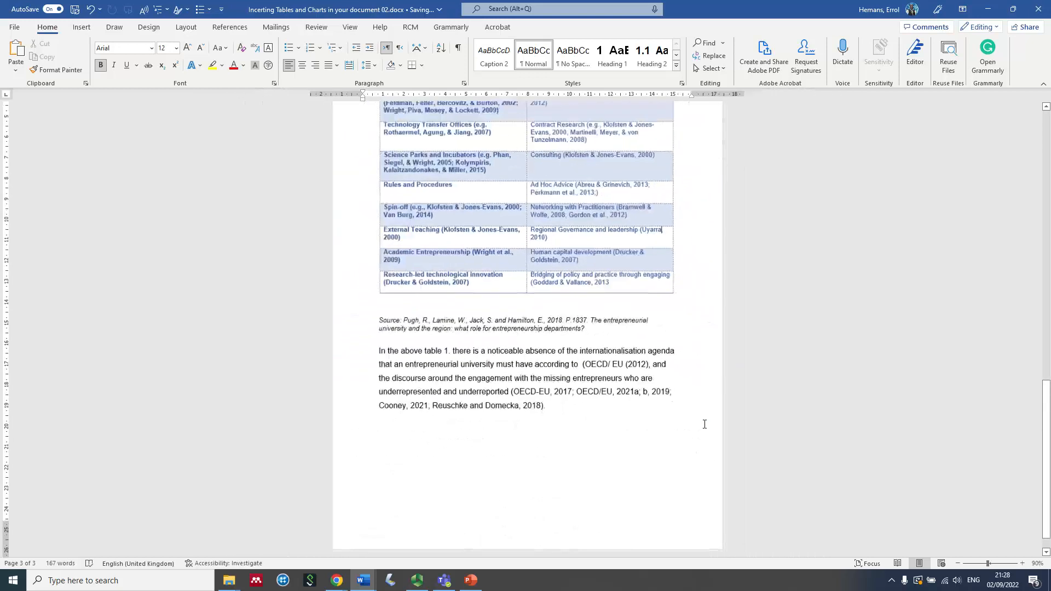
{"action": "scroll", "coordinate": [705, 425], "scroll_direction": "down", "scroll_amount": 1, "text": "ctrl"}
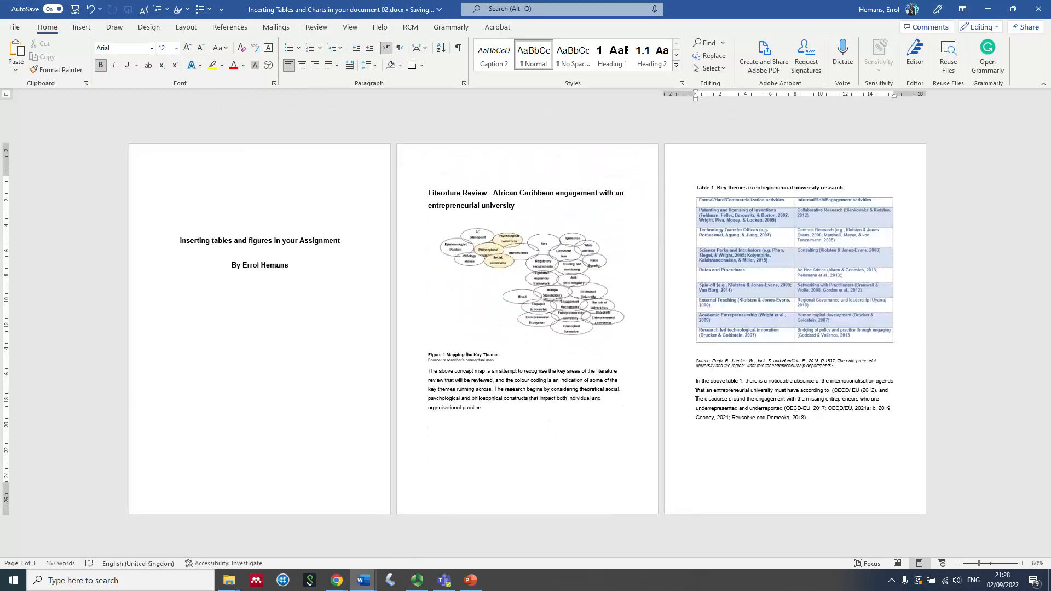
{"action": "left_click", "coordinate": [560, 316]}
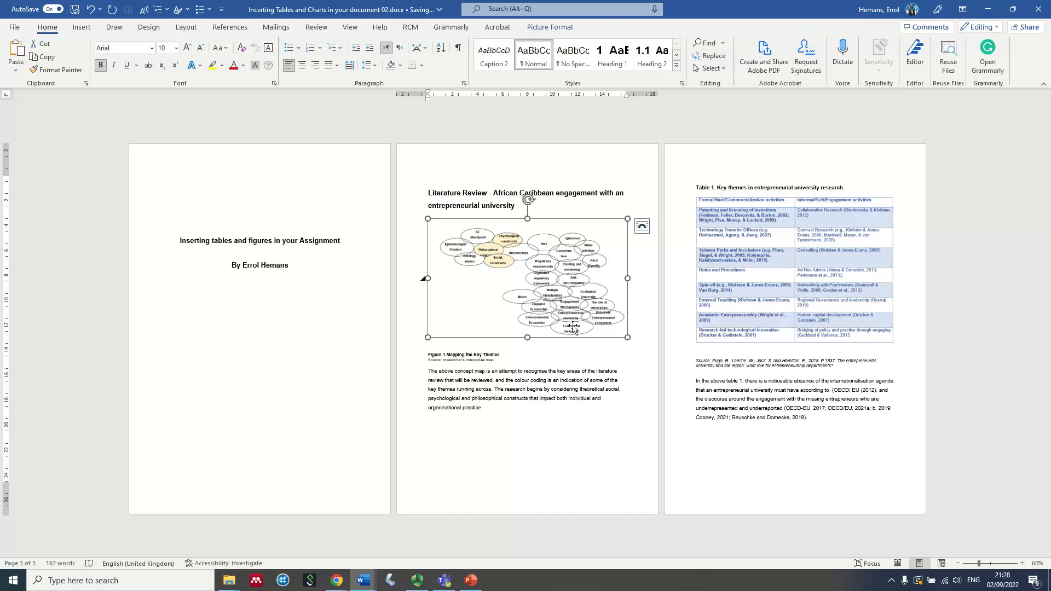